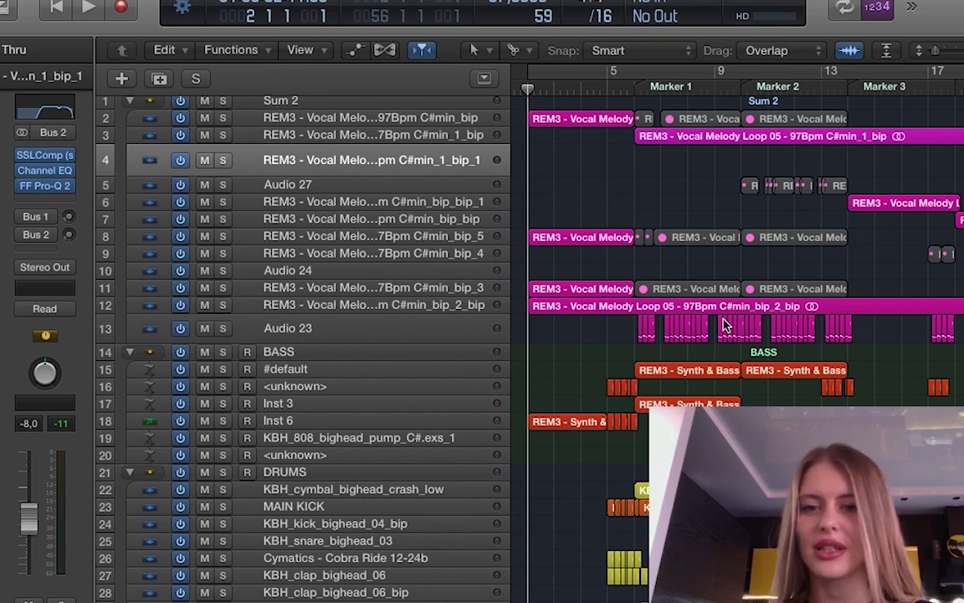
Make the Audio 23 track taller and set the cycle range from bar 6 to bar 10.
scroll(749, 314, down, 1)
drag(500, 313, 499, 353)
scroll(657, 325, up, 3)
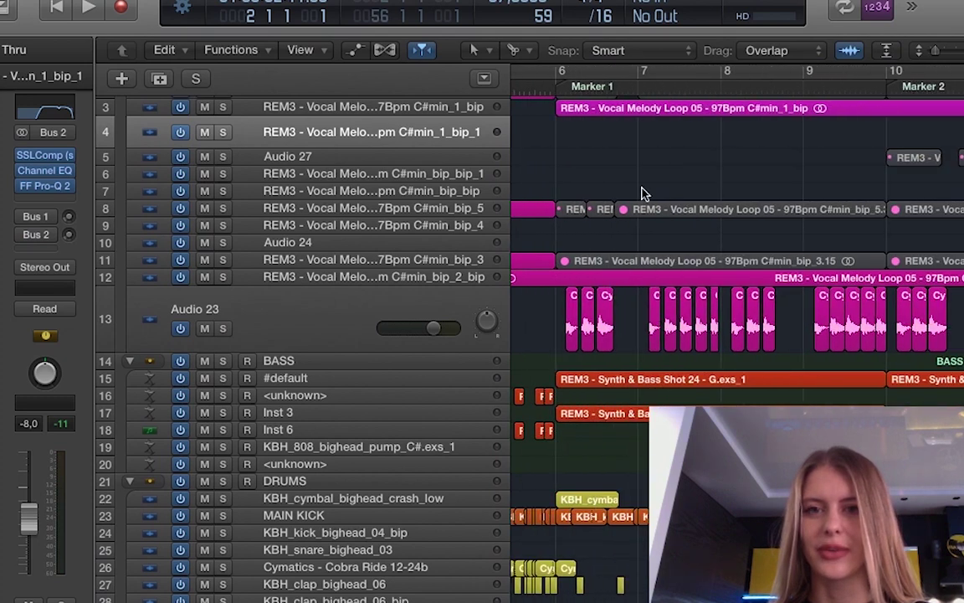
drag(560, 69, 887, 70)
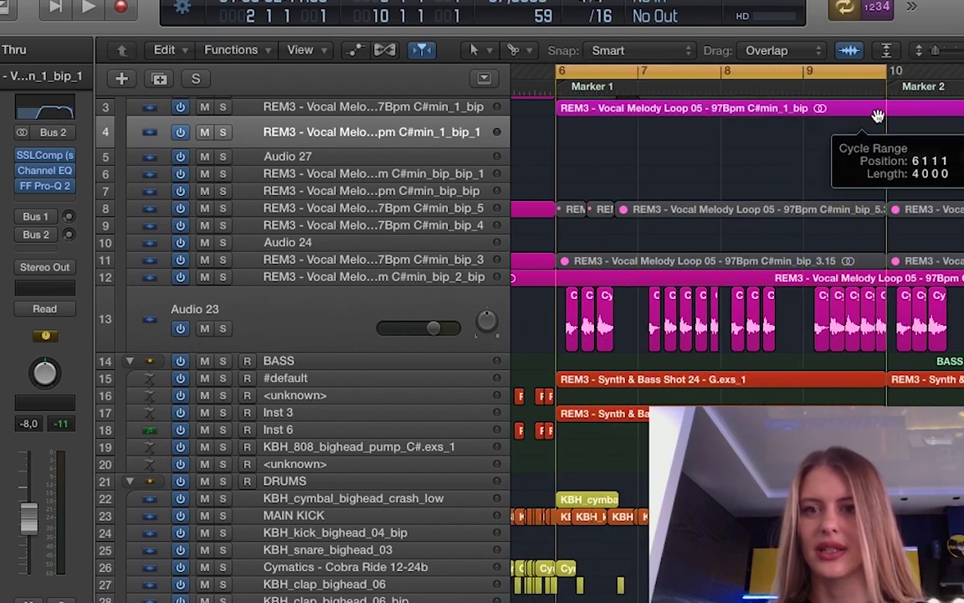
Solo the Audio 23 track and listen to its chopped regions within the cycle range, with the track selected.
click(223, 328)
key(space)
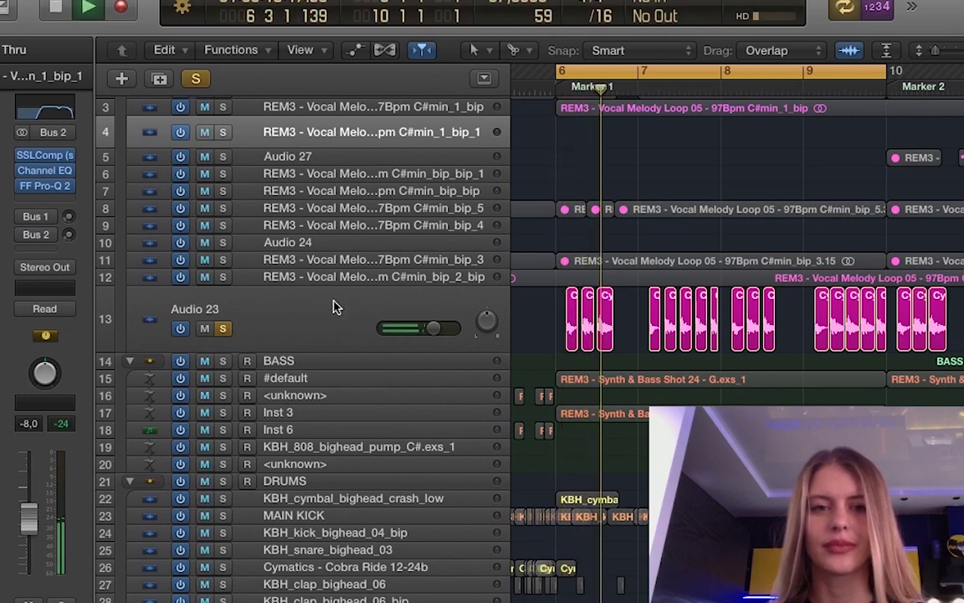
click(333, 308)
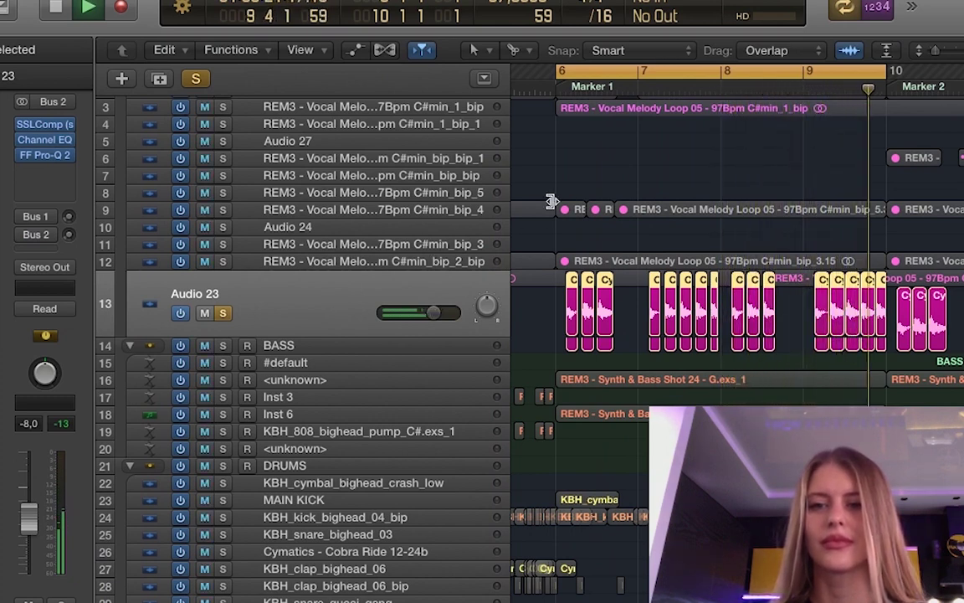
key(space)
Check the source melody loop in the file browser and examine the chopped regions on Audio 23.
key(f)
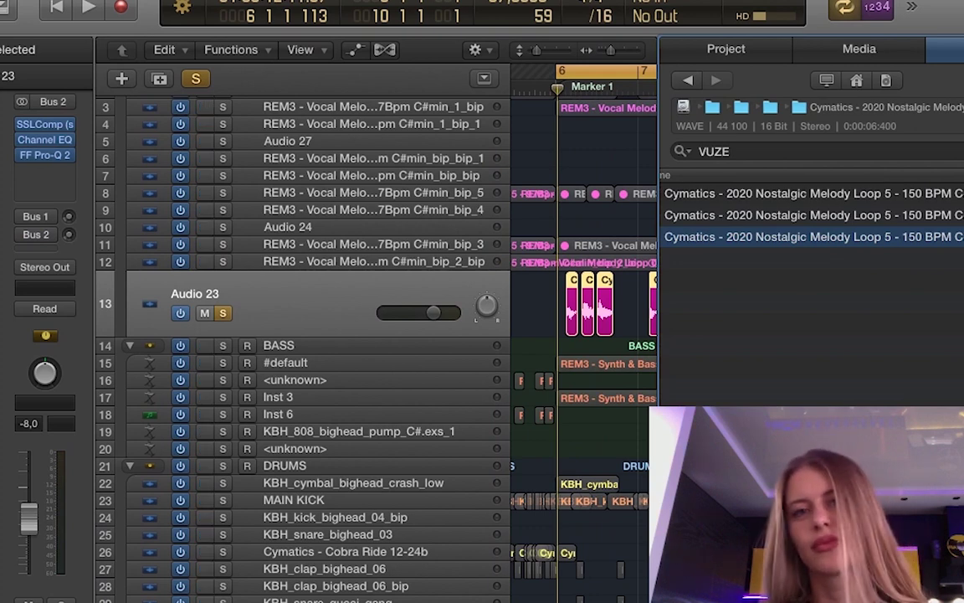
key(f)
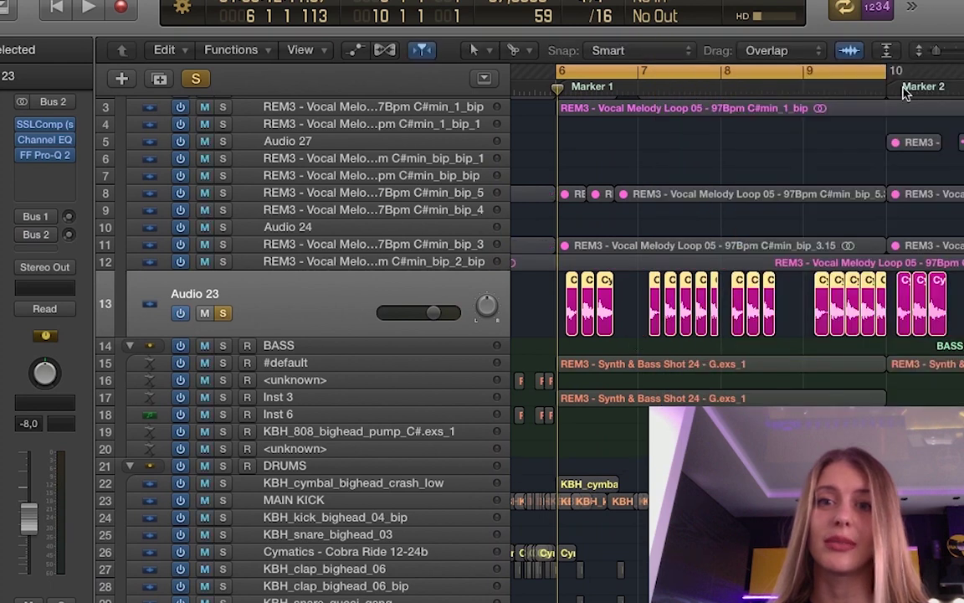
click(626, 311)
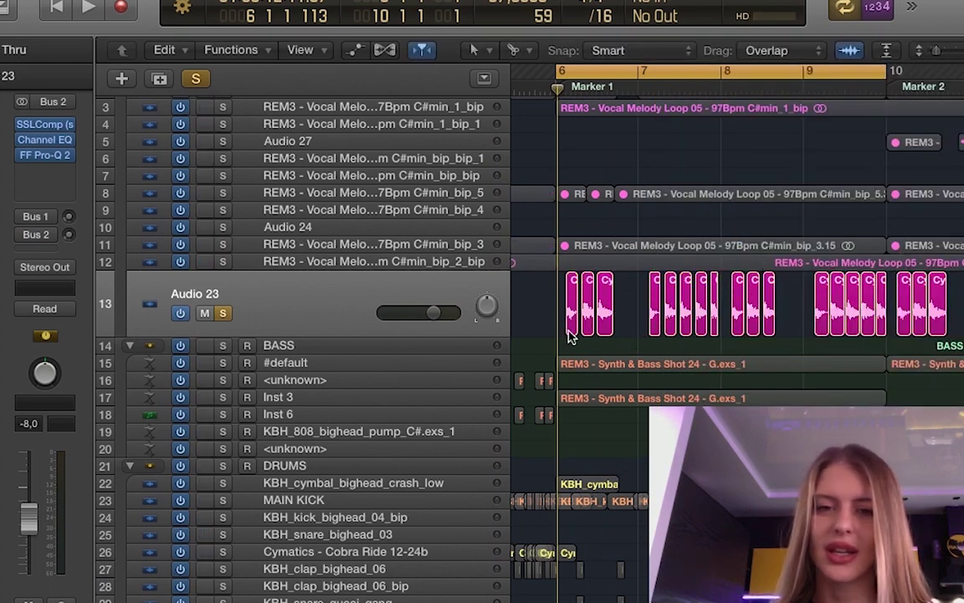
key(super+Right)
key(super+Left)
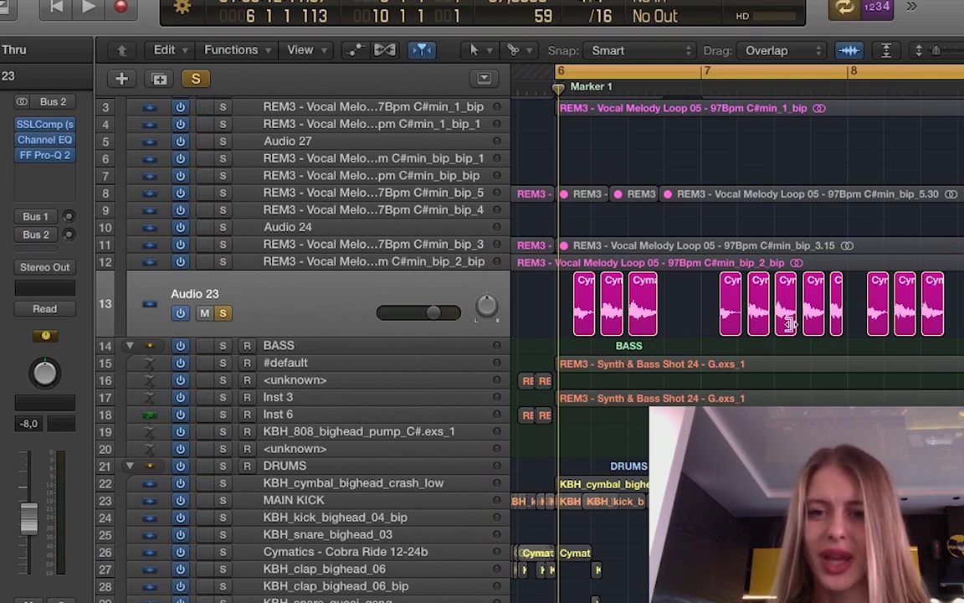
scroll(712, 293, down, 3)
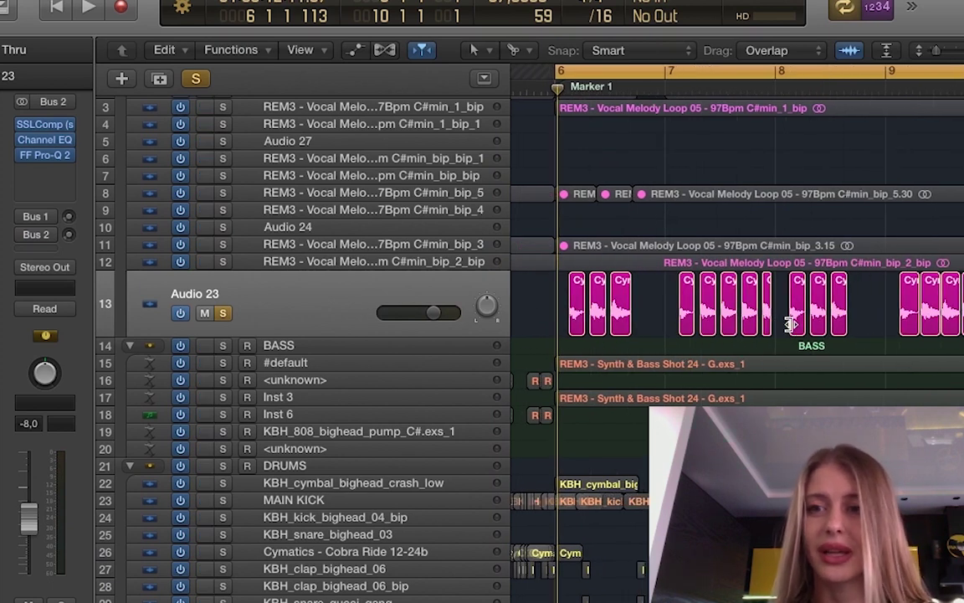
scroll(444, 180, up, 2)
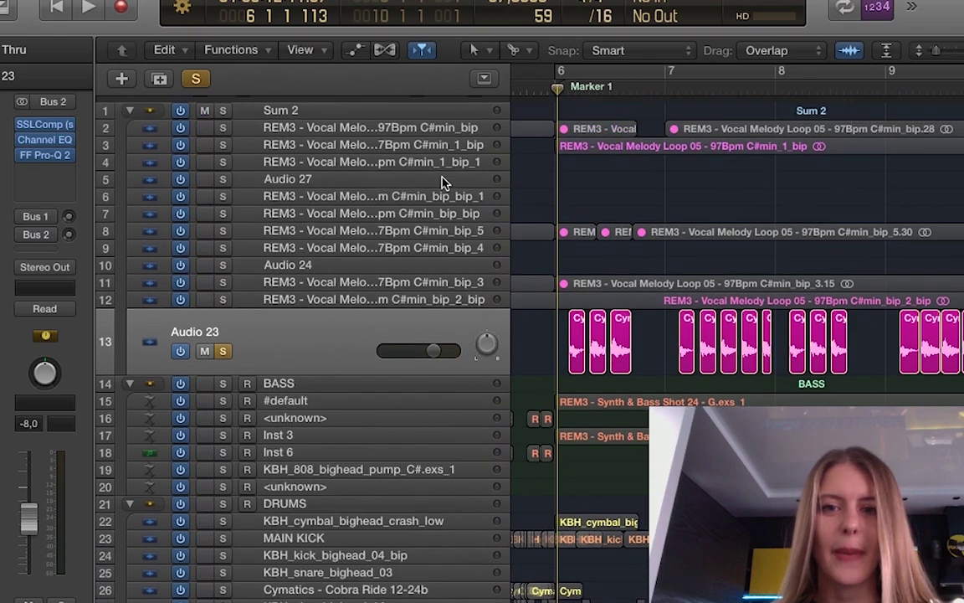
Clear the existing solo, solo the BASS stack with Audio 23, and select the #default and Inst 3 bass tracks.
key(s)
scroll(410, 211, down, 3)
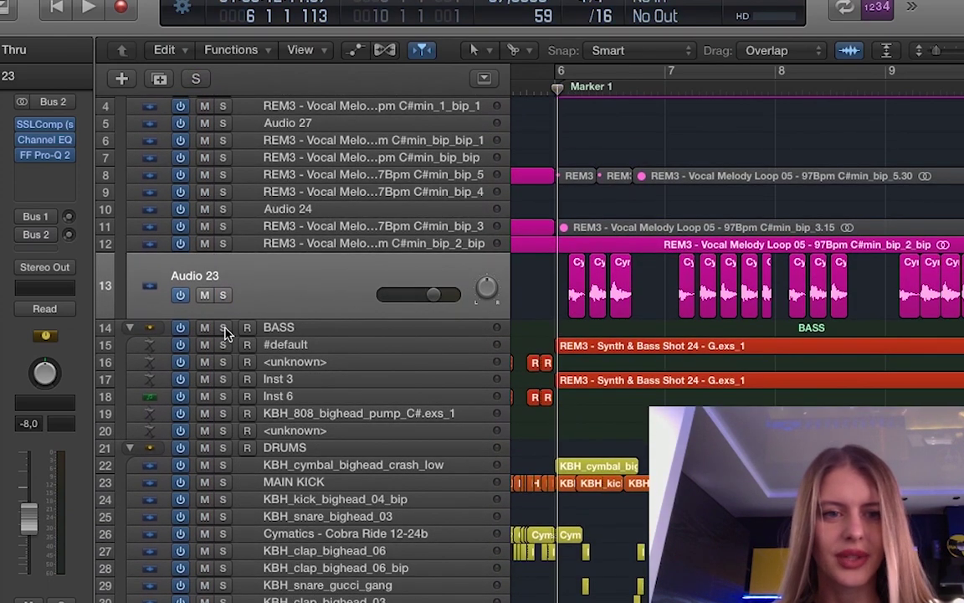
click(223, 328)
click(490, 346)
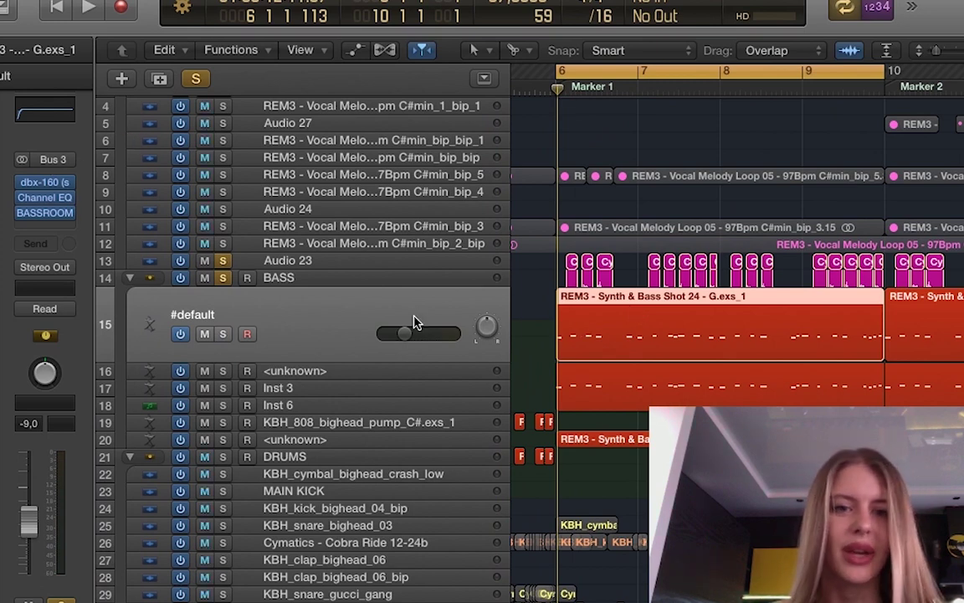
click(381, 372)
click(368, 391)
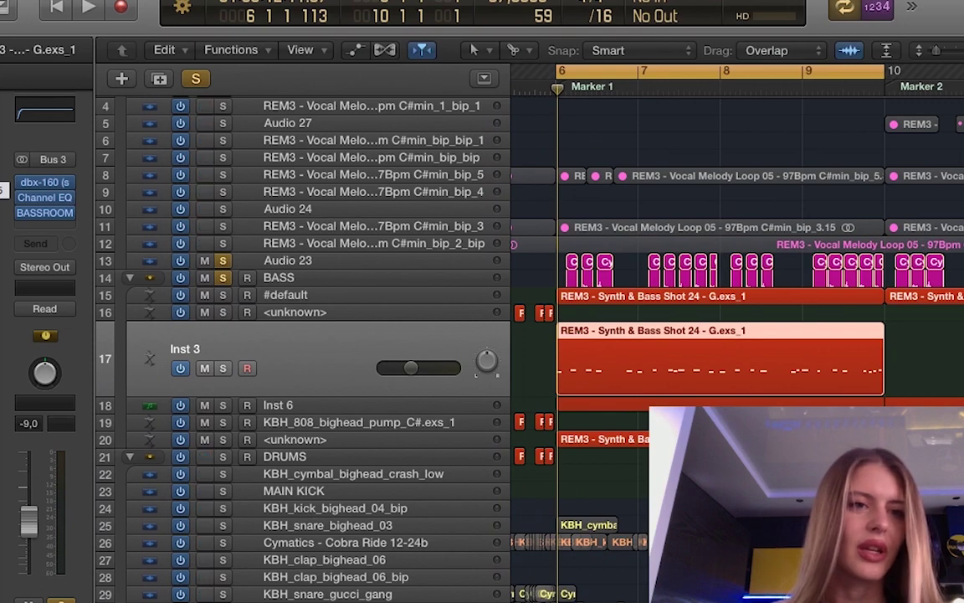
Inspect the Kontakt instrument used on Inst 3 and hide its plug-in window again.
key(v)
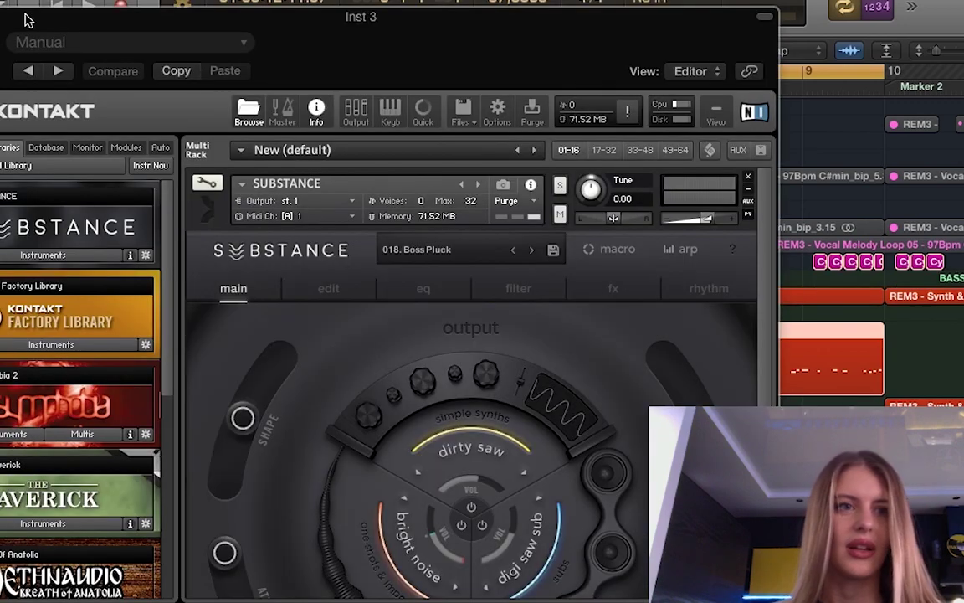
drag(25, 18, 218, 82)
key(v)
key(v)
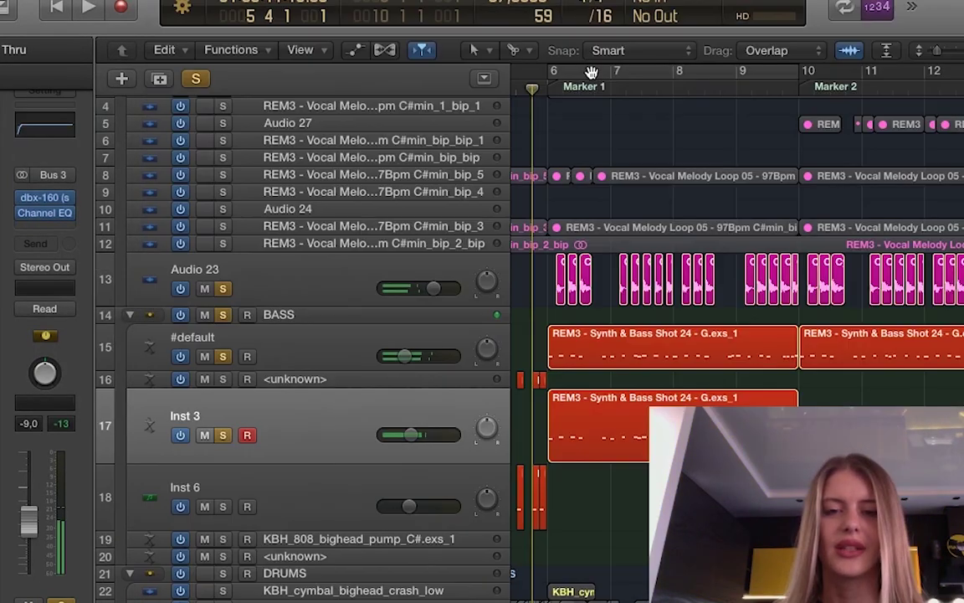
Play the cycled bars with Audio 23 and the bass soloed, and examine the #default region's notes in the Piano Roll.
click(591, 72)
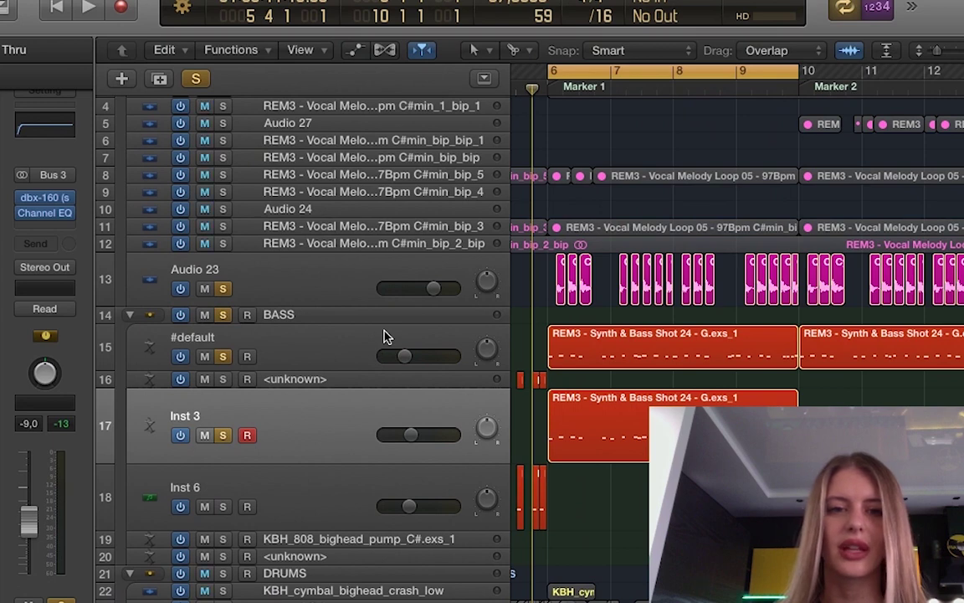
key(space)
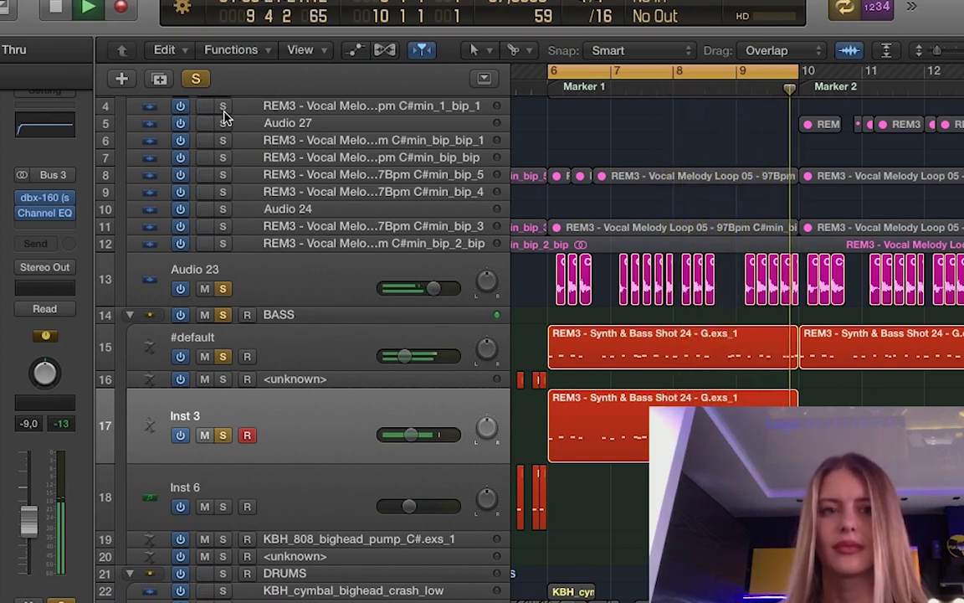
double_click(634, 356)
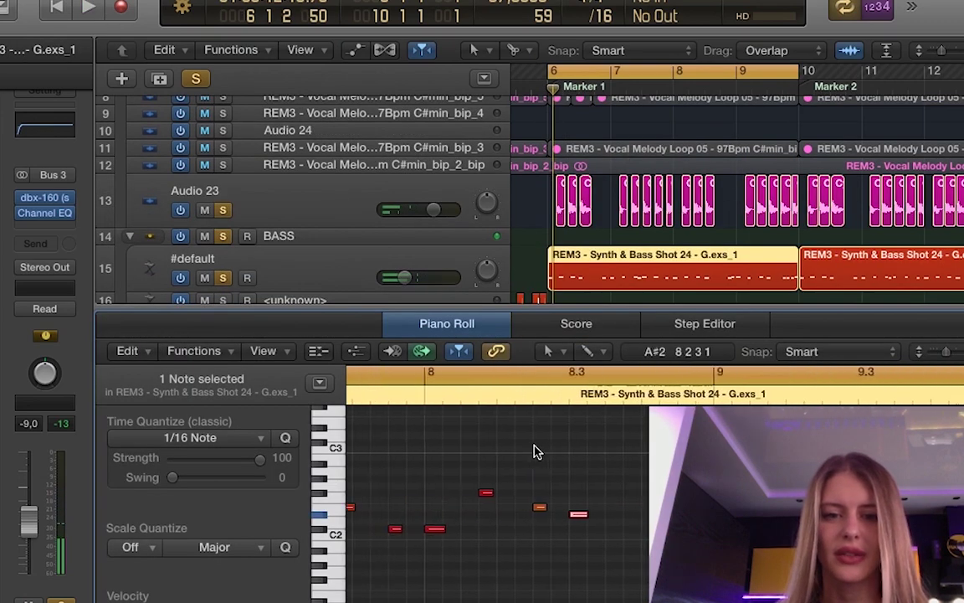
key(p)
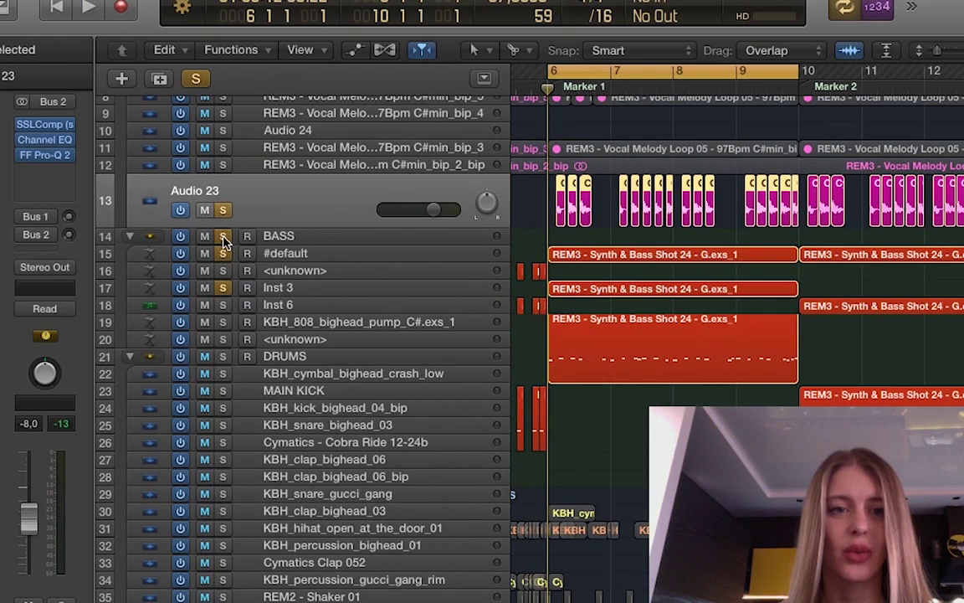
Take the bass tracks out of solo and choose Audio 14 - MAIN KICK as the side chain of Audio 23's Compressor.
click(223, 236)
click(223, 252)
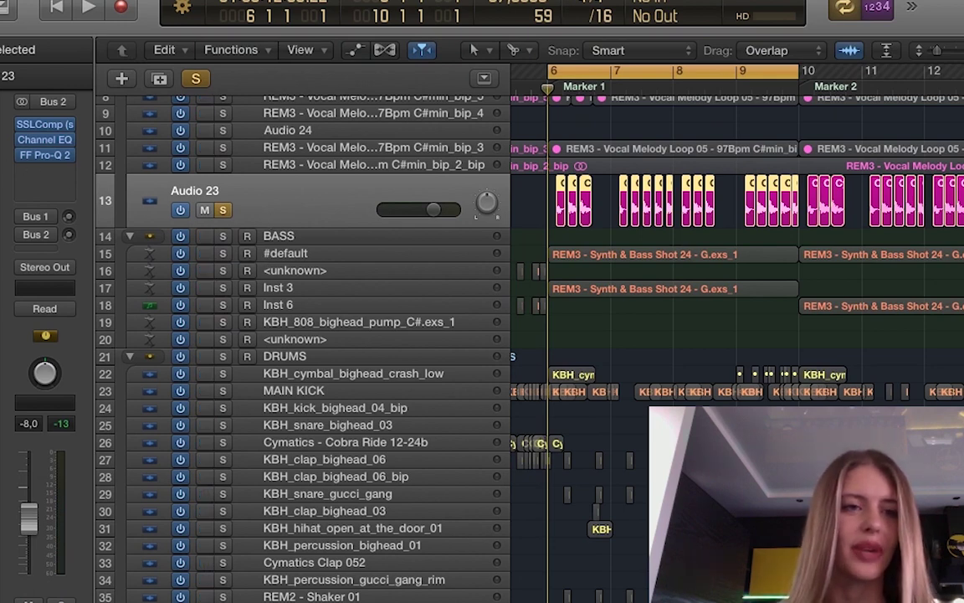
click(45, 124)
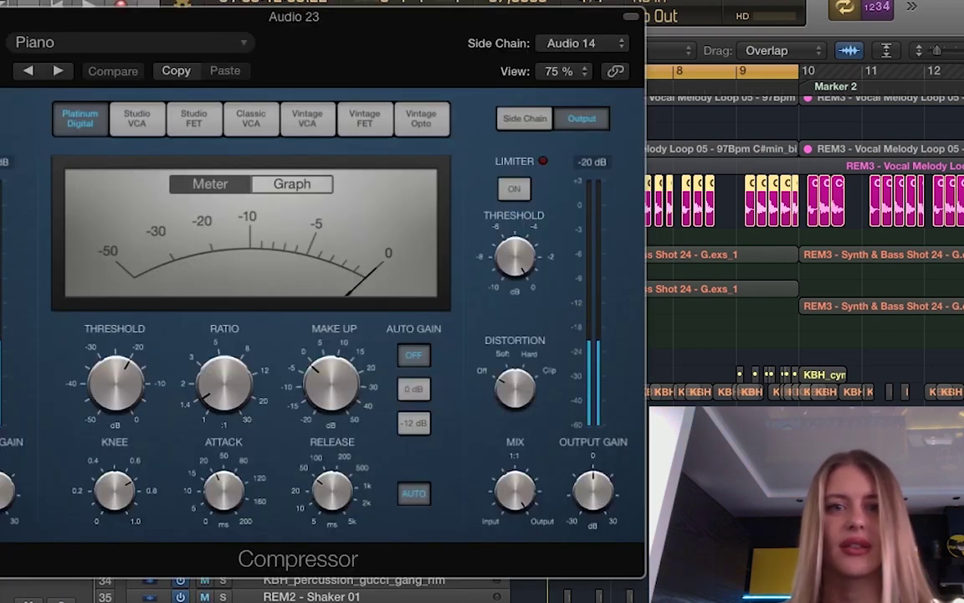
click(566, 46)
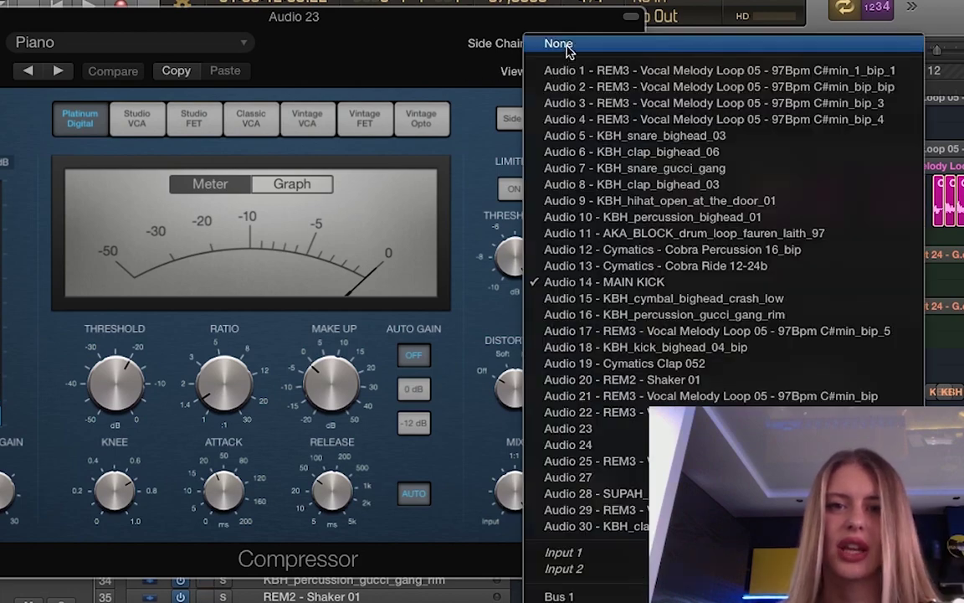
click(569, 282)
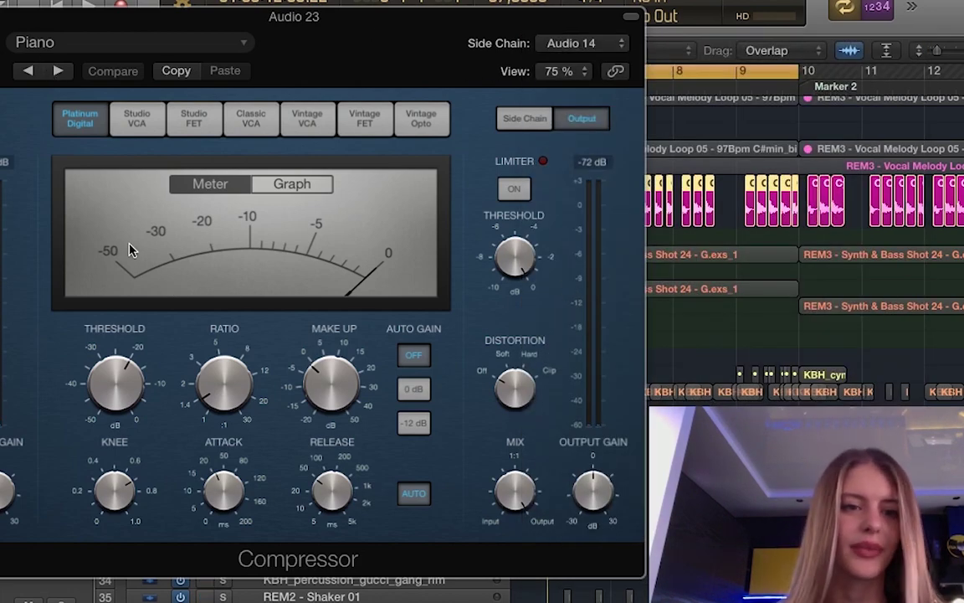
click(2, 18)
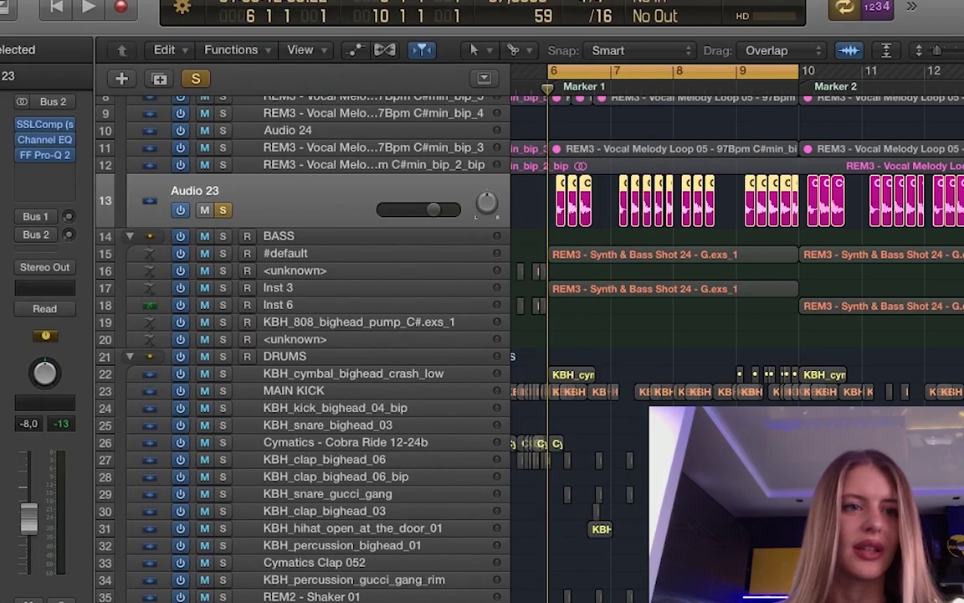
Review the Channel EQ, J37 tape and Kickstart plug-ins on Audio 23, closing each window after viewing.
click(44, 139)
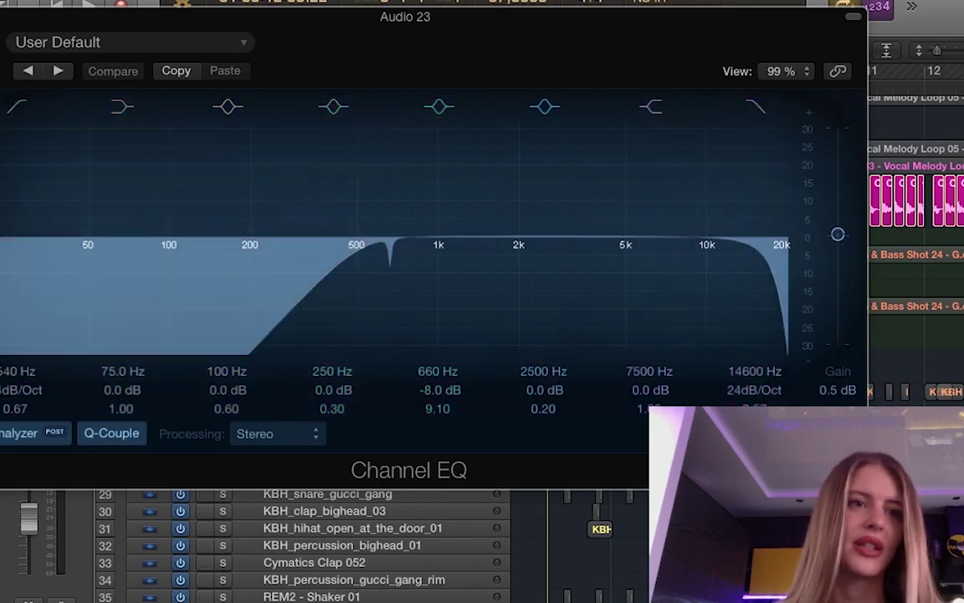
key(super+w)
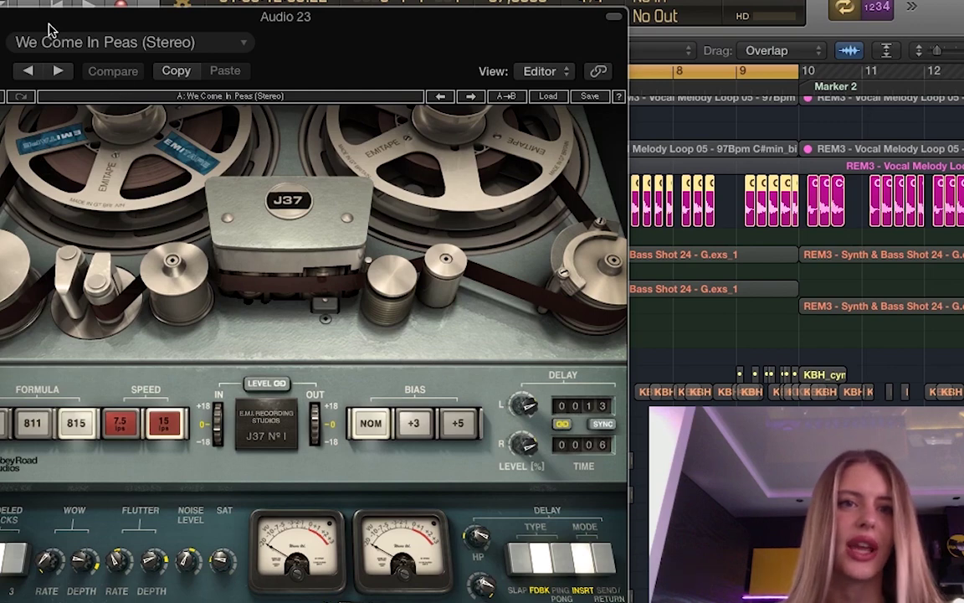
drag(47, 30, 213, 0)
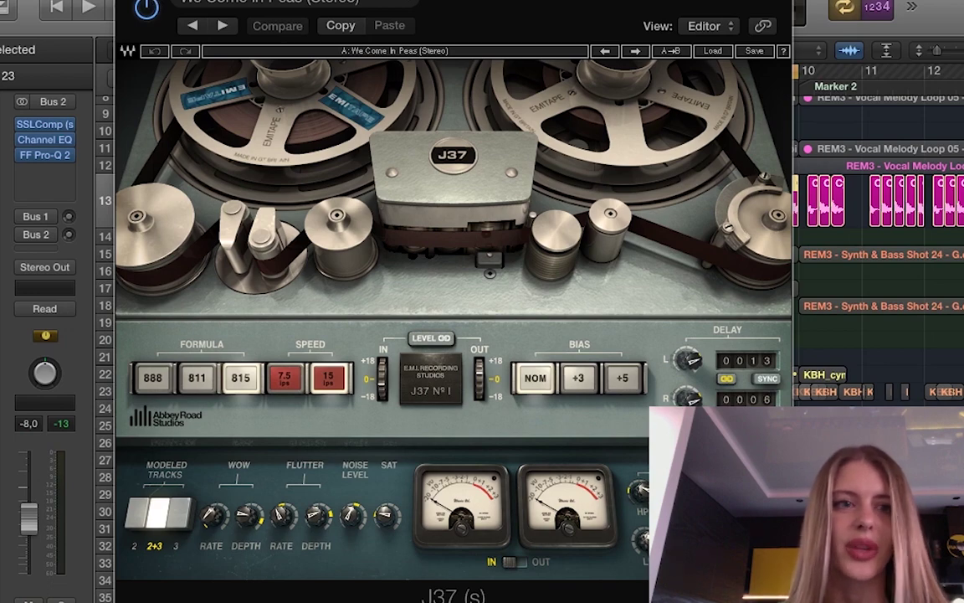
key(super+w)
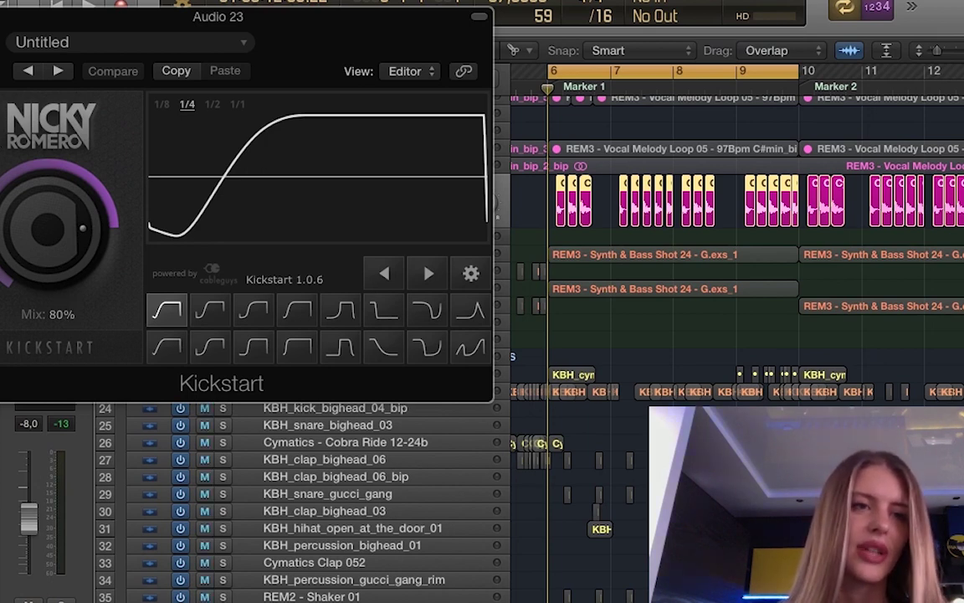
key(super+w)
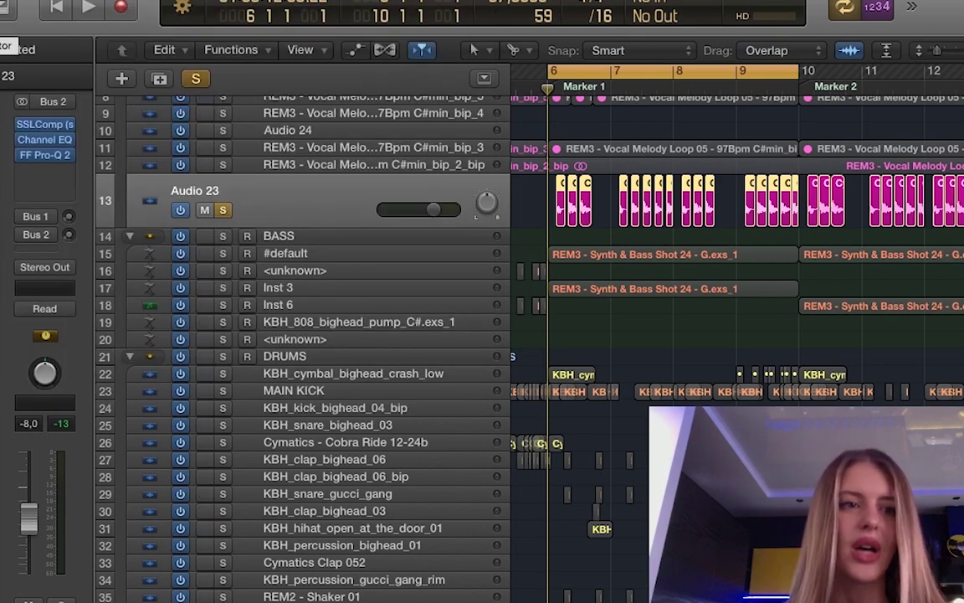
Solo the DRUMS stack, then listen to the cycled section with Audio 23, BASS and DRUMS soloed together.
scroll(248, 312, down, 2)
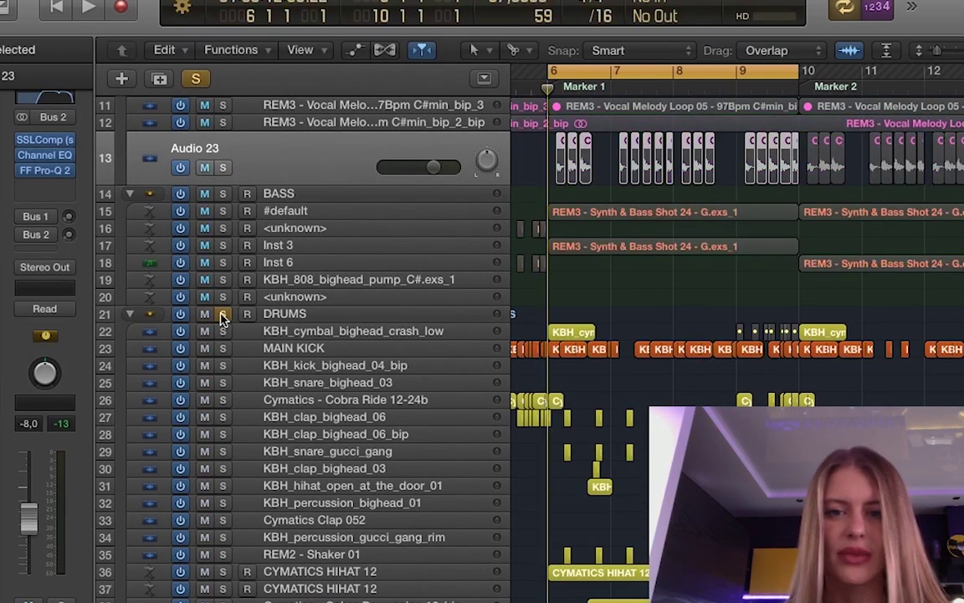
click(224, 314)
key(space)
scroll(225, 264, up, 2)
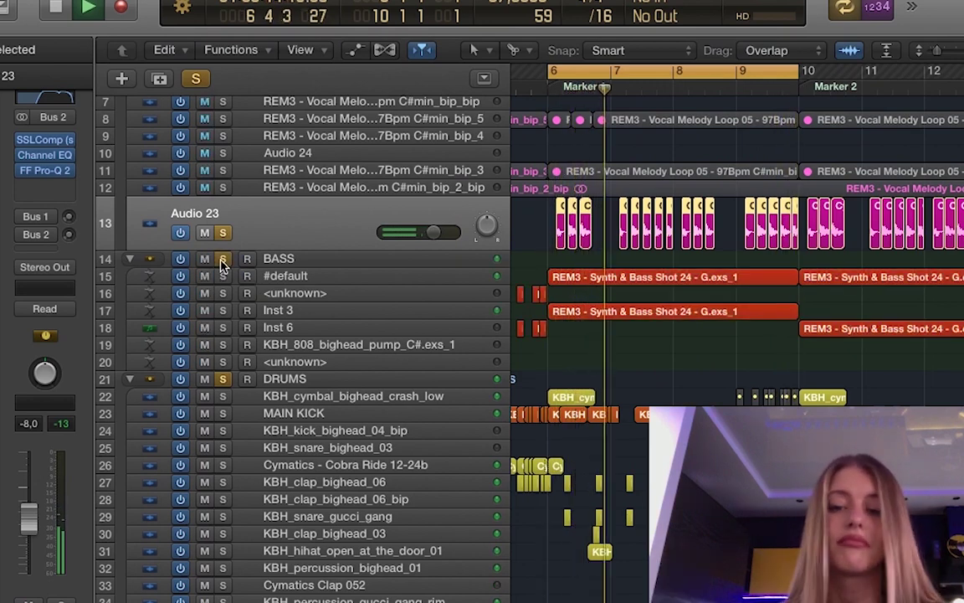
scroll(585, 375, down, 3)
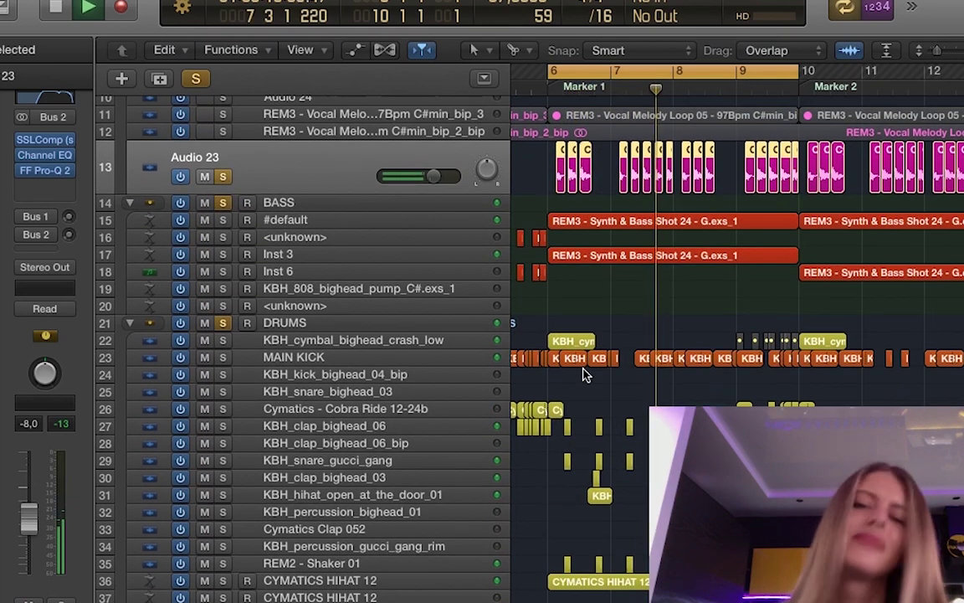
scroll(584, 375, down, 1)
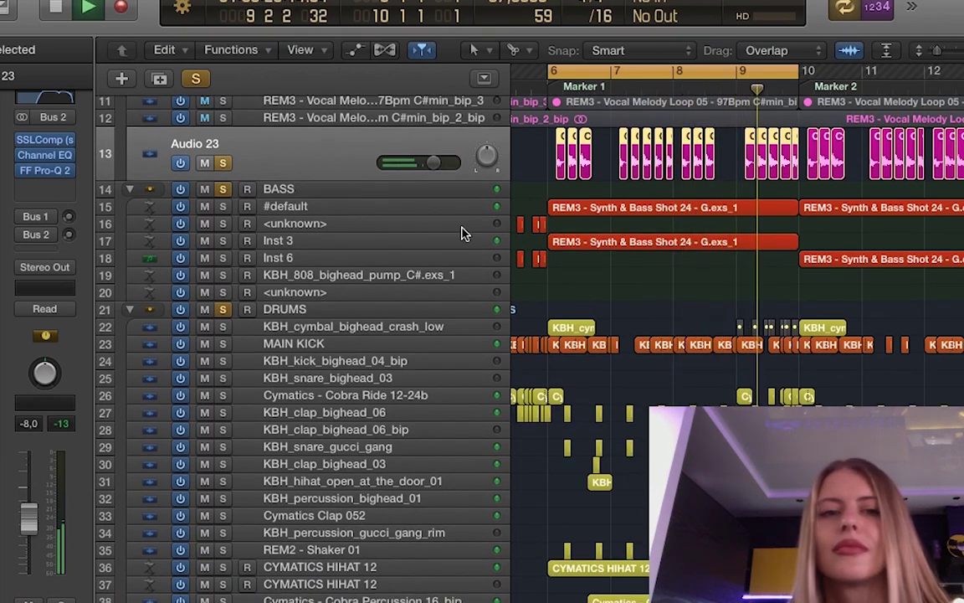
key(space)
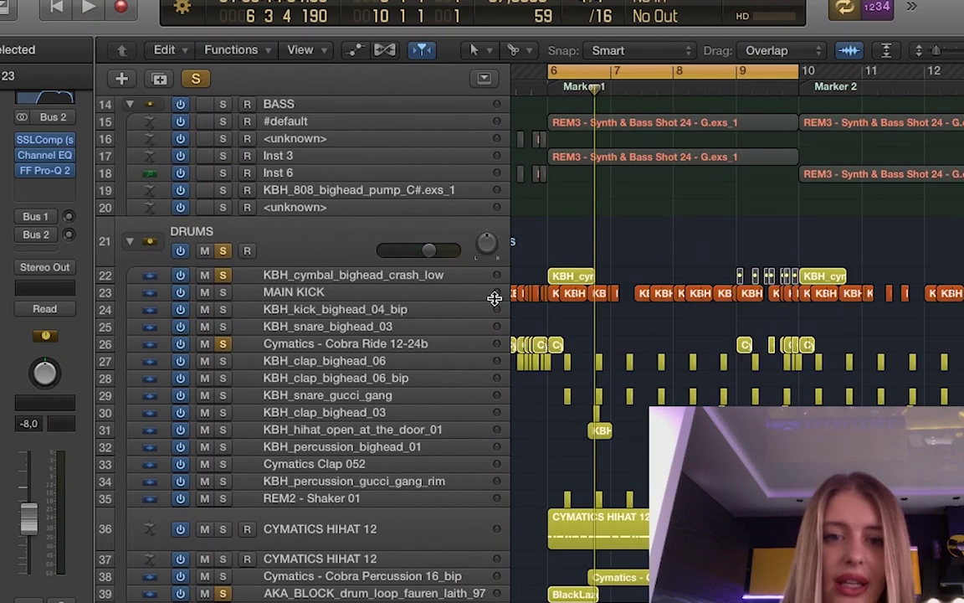
Inspect a MAIN KICK region near the start of bar 6 in the audio Track editor, then close the editor.
double_click(576, 294)
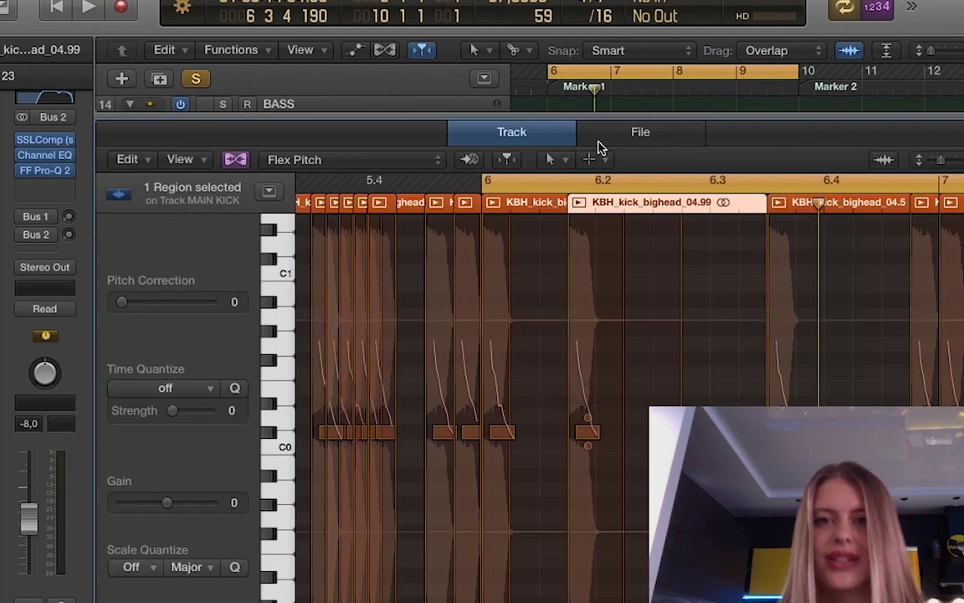
drag(580, 112, 581, 256)
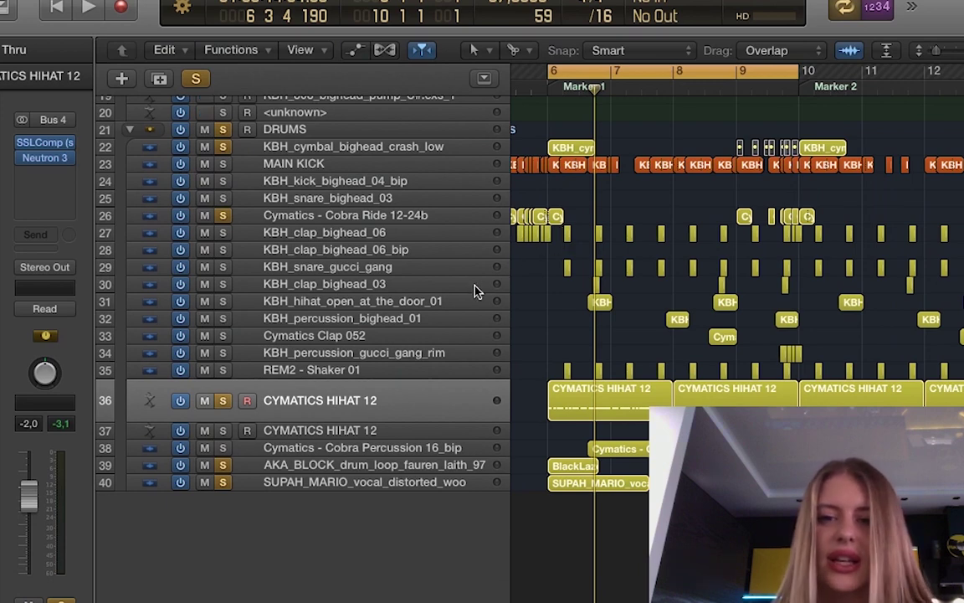
Examine the note pattern of the first CYMATICS HIHAT 12 region in the Piano Roll.
click(560, 414)
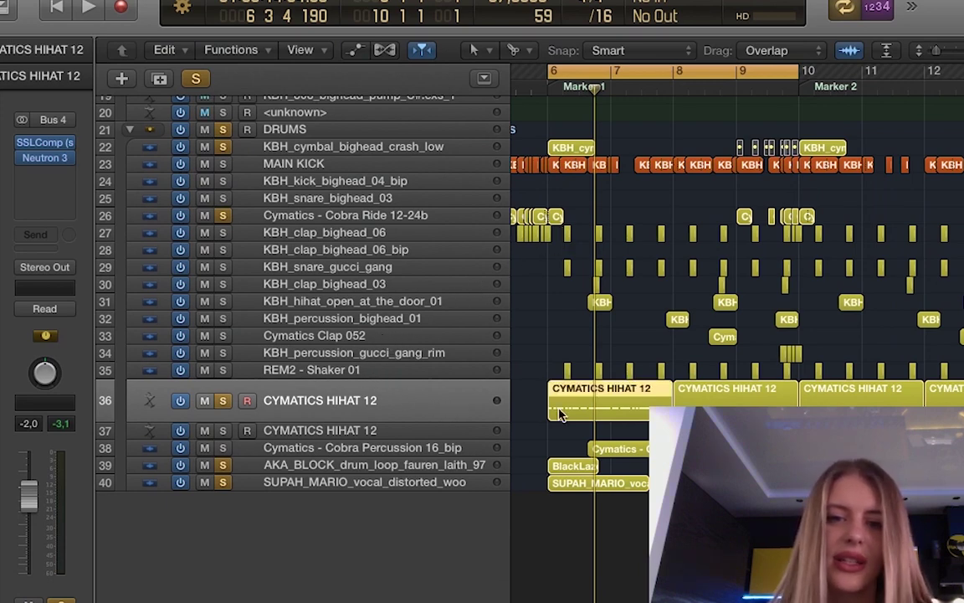
double_click(561, 414)
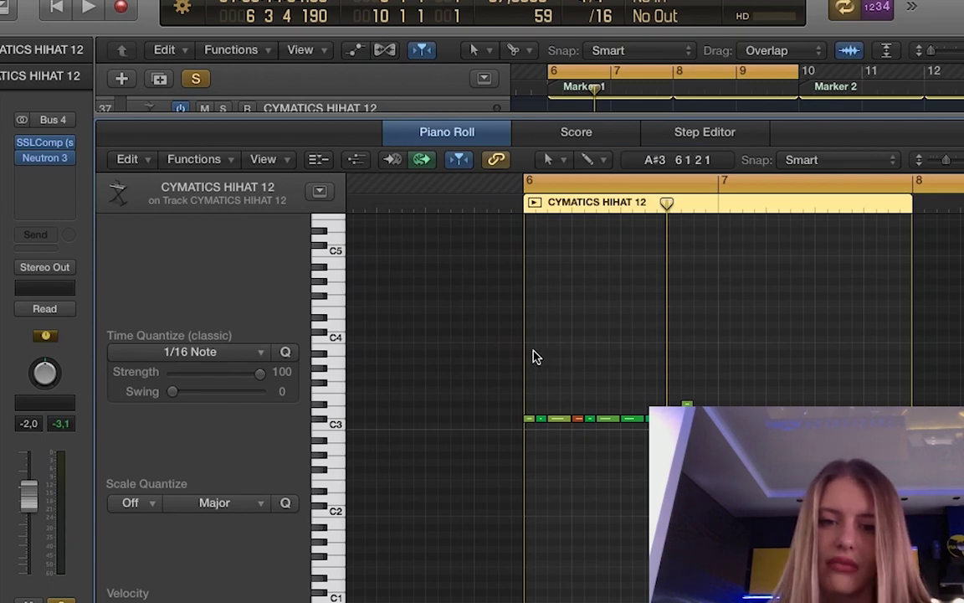
drag(536, 356, 916, 475)
scroll(637, 458, up, 4)
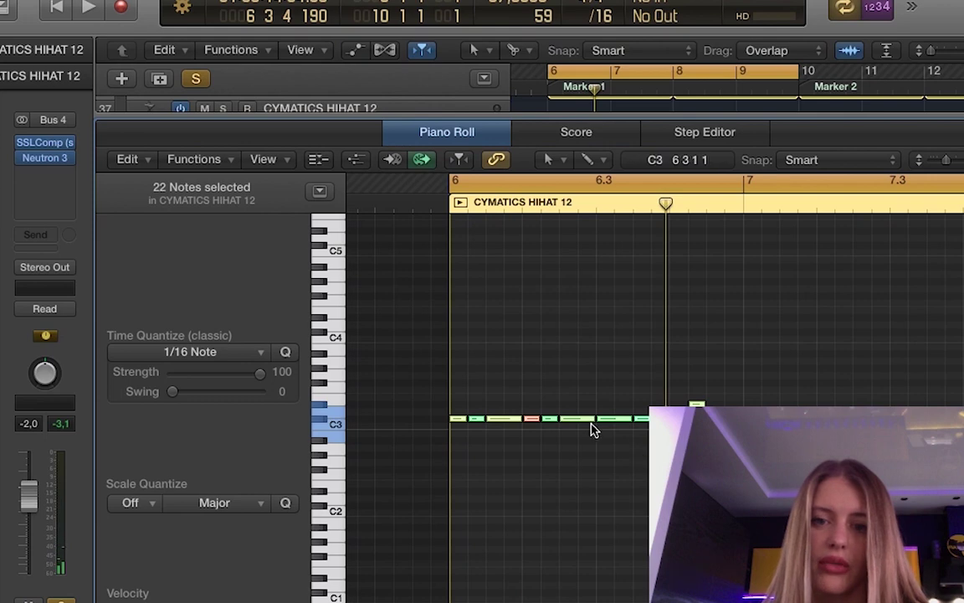
click(682, 440)
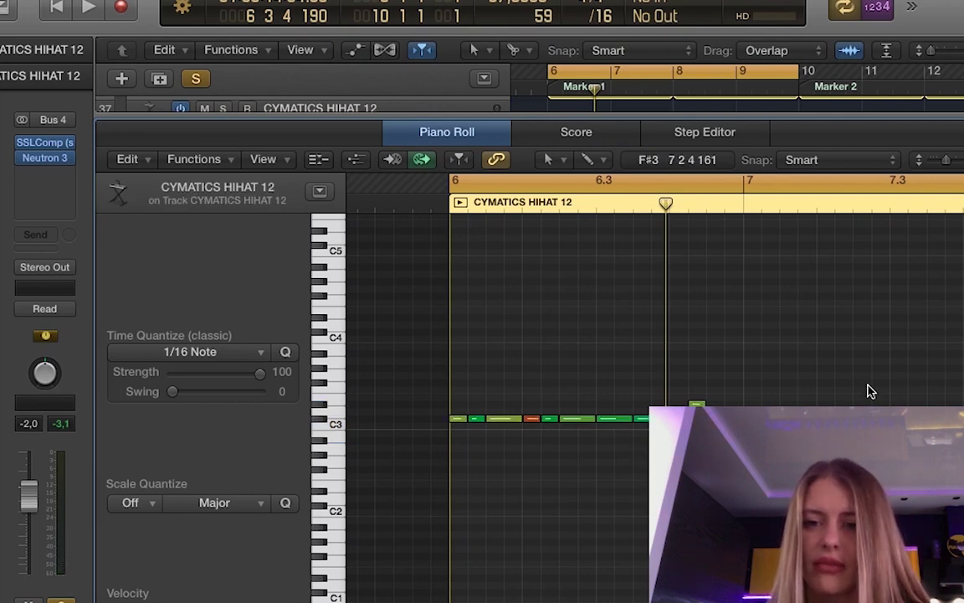
scroll(786, 371, left, 2)
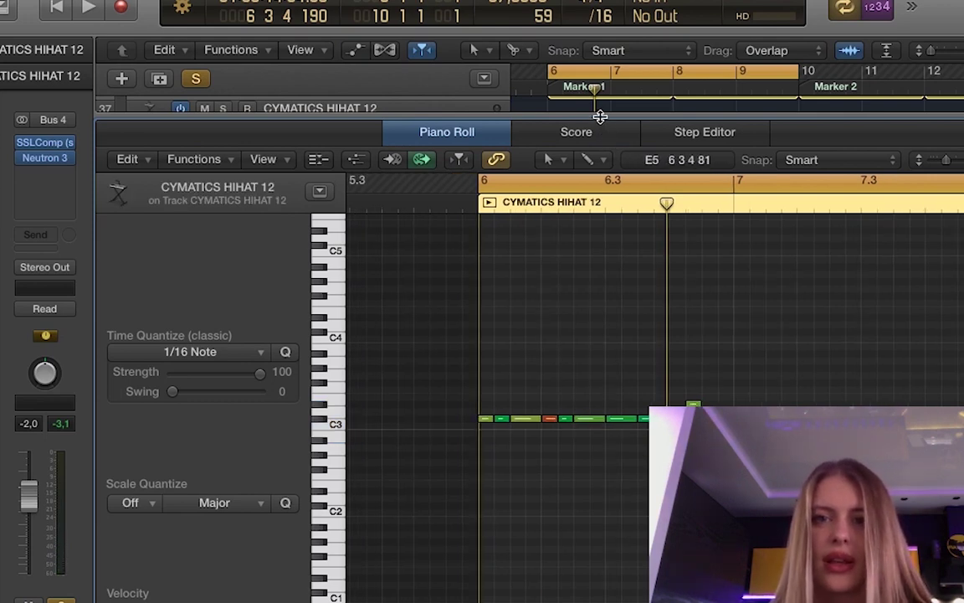
drag(601, 116, 607, 370)
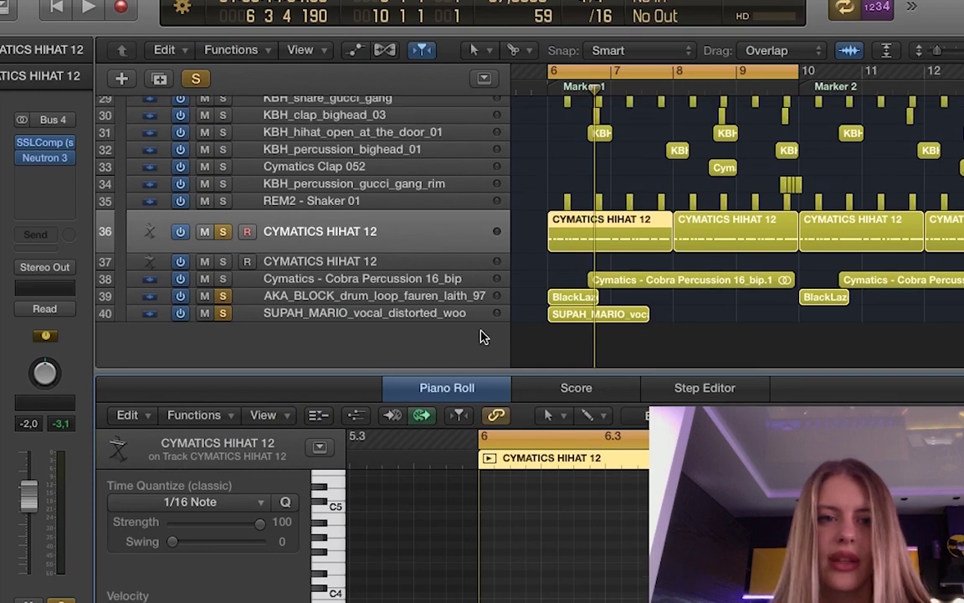
Listen to the cycled section while following the CYMATICS HIHAT 12 notes in an enlarged Piano Roll.
key(space)
drag(562, 374, 550, 151)
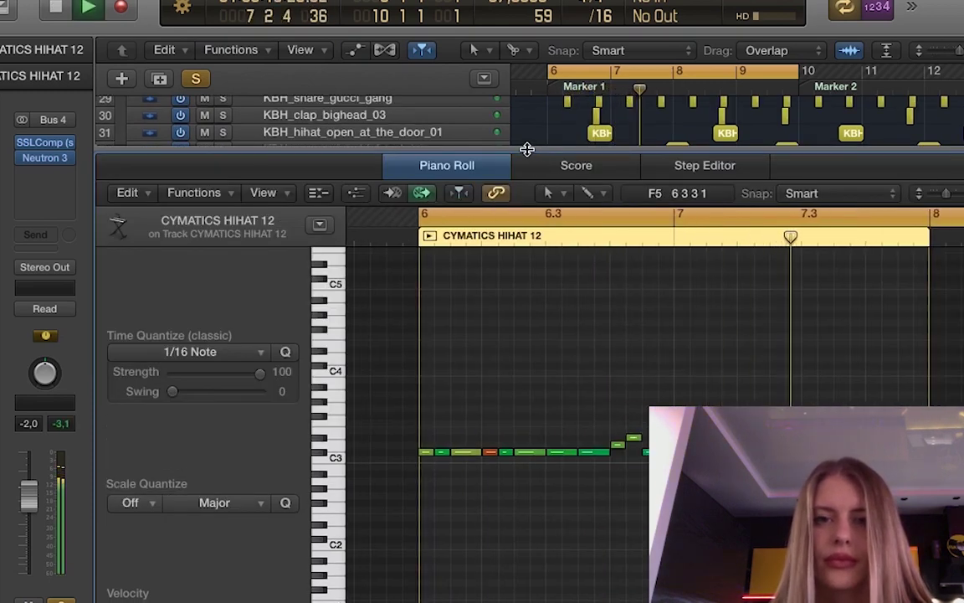
drag(526, 149, 494, 294)
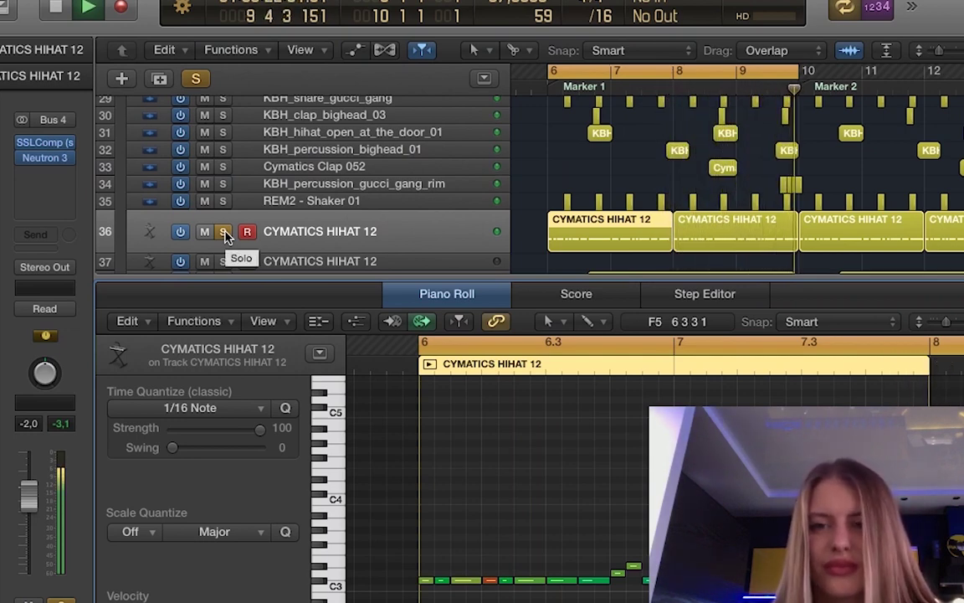
key(space)
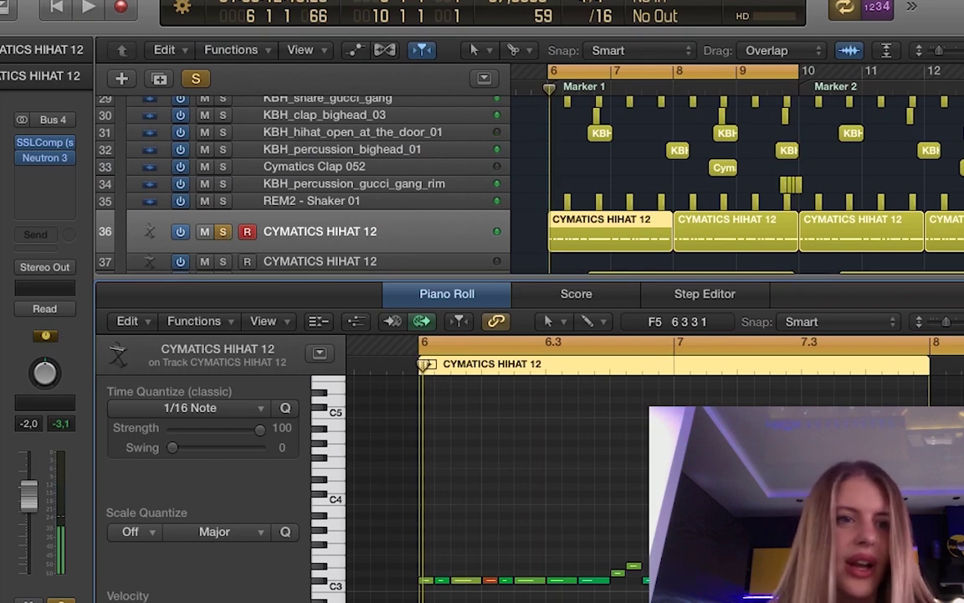
Review the EXS24 sampler on CYMATICS HIHAT 12 and keep Audio 14 - MAIN KICK as its Compressor's side chain.
key(v)
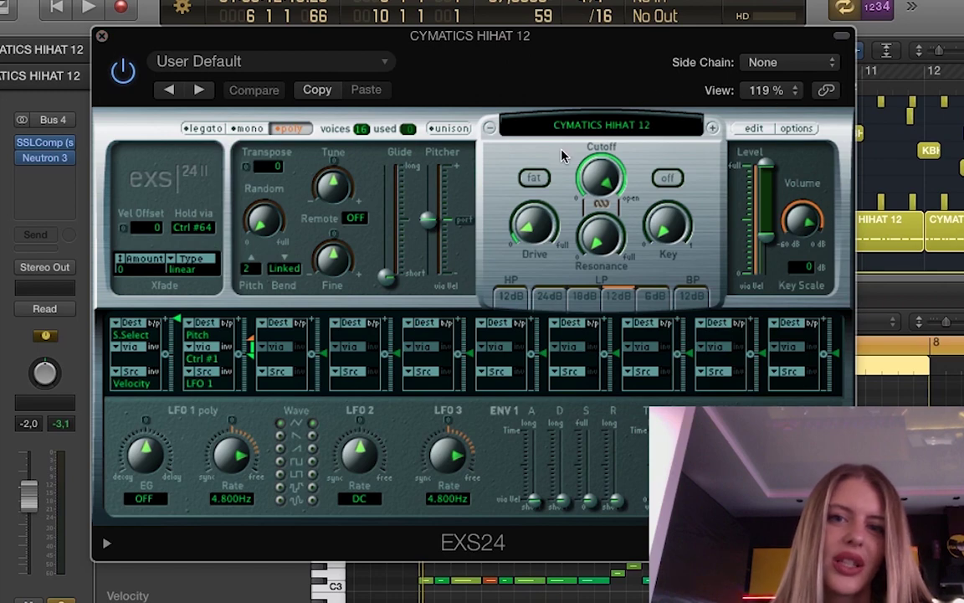
click(101, 37)
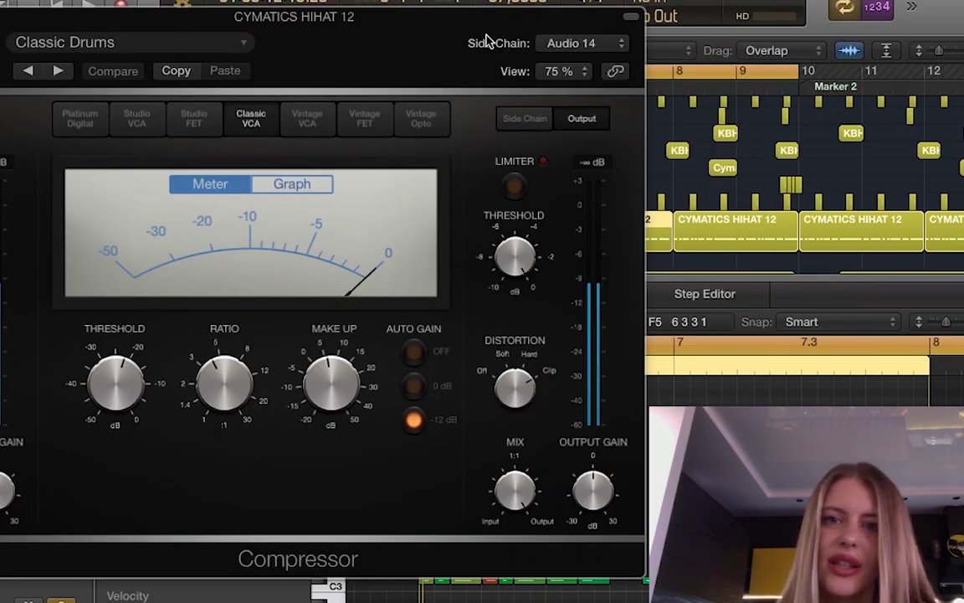
click(563, 50)
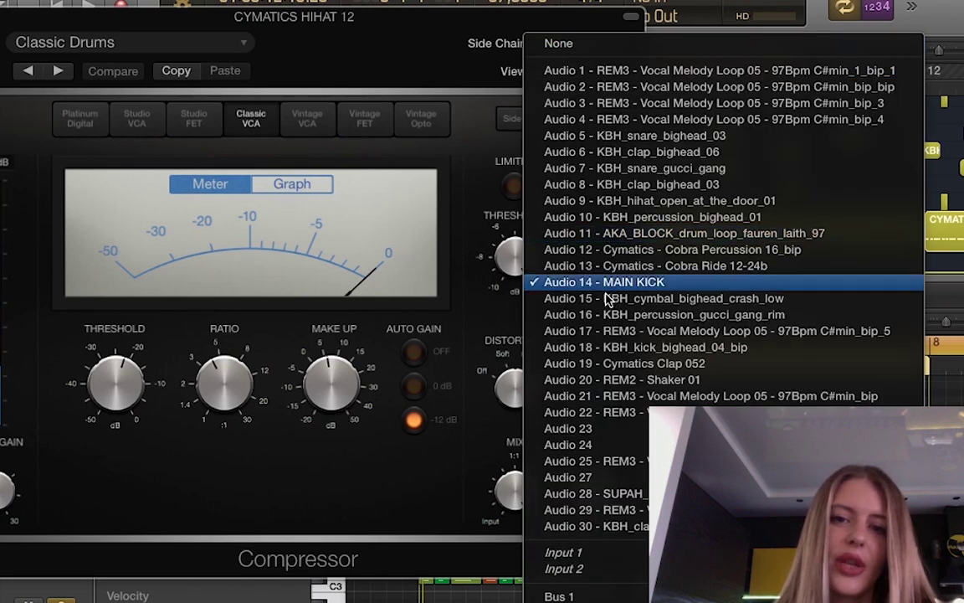
click(544, 282)
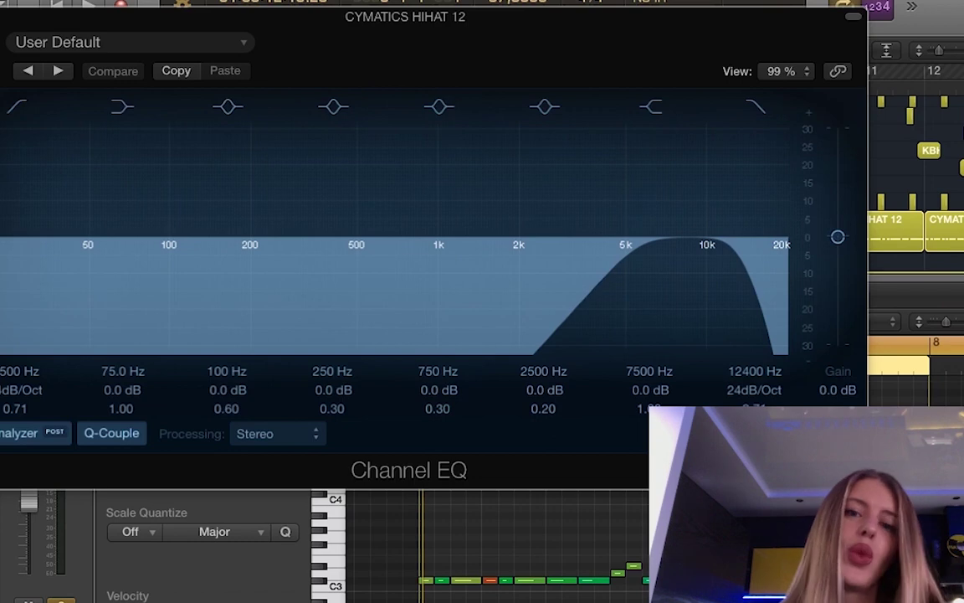
Review the hi-hat's Channel EQ and PanCake 2, then set the Sample Delay's left delay to 1010 samples.
key(super+w)
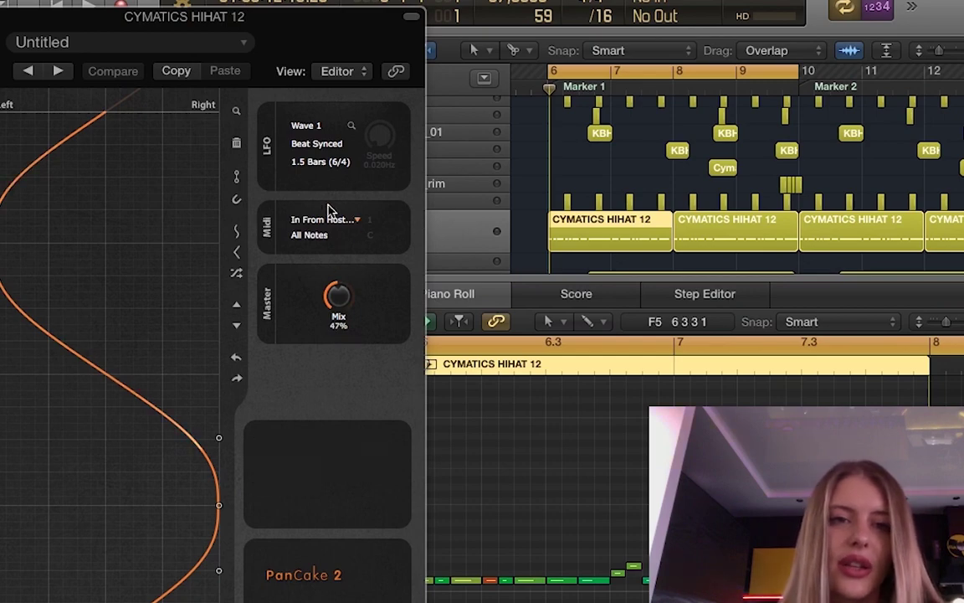
key(super+w)
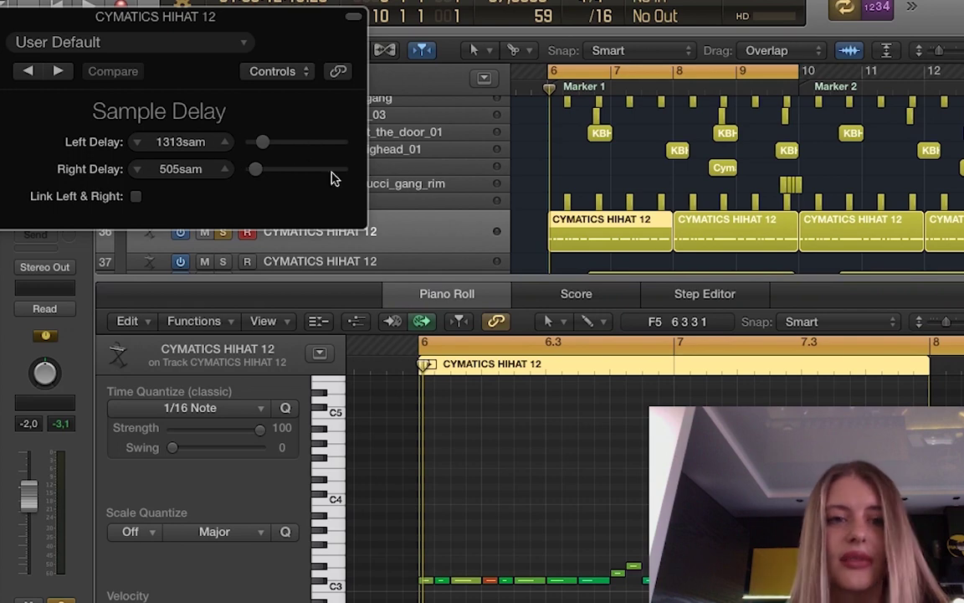
drag(264, 147, 262, 147)
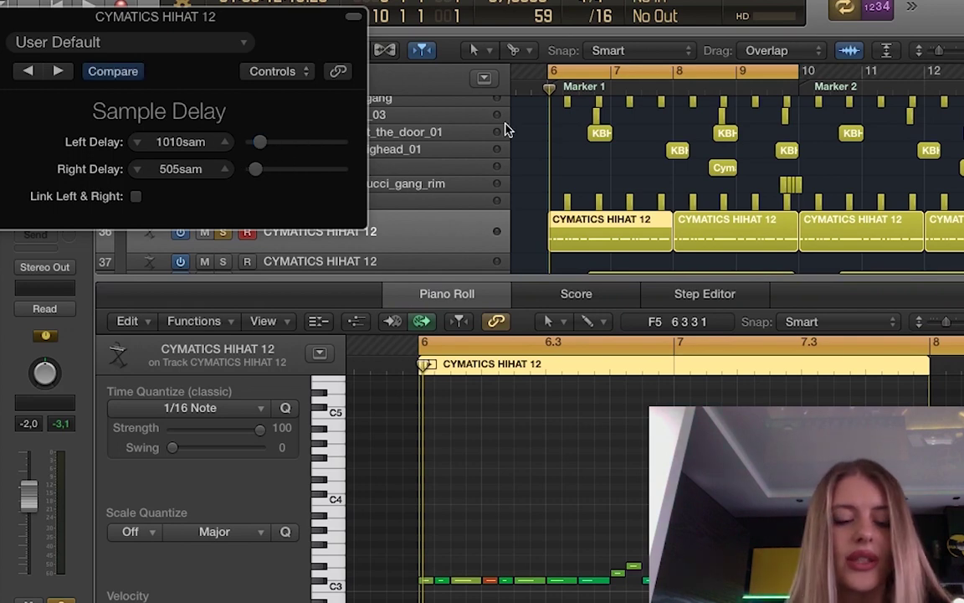
key(super+w)
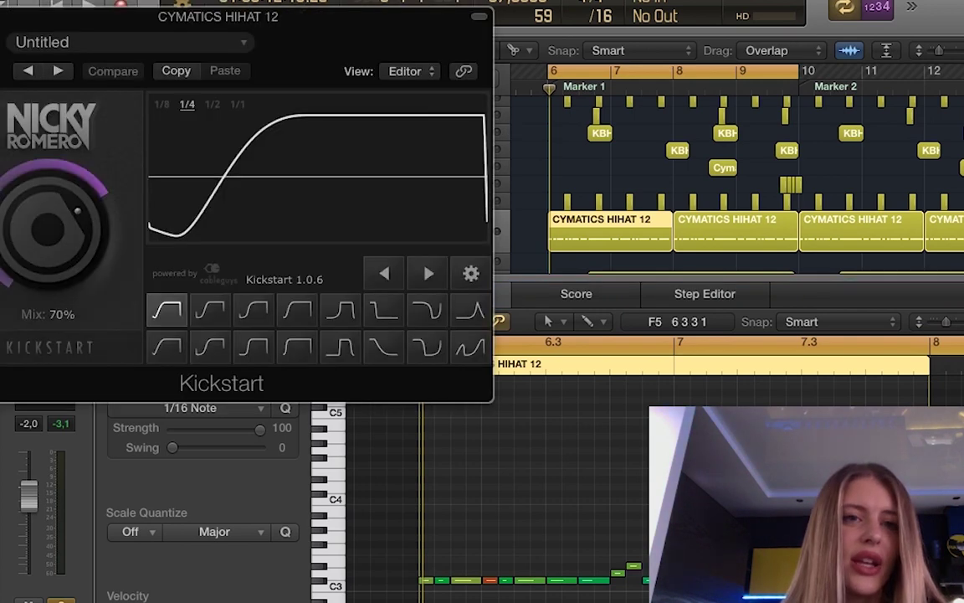
Review the hi-hat's Kickstart and the ValhallaVintageVerb on Aux 1, closing both plug-in windows and the Piano Roll.
key(super+w)
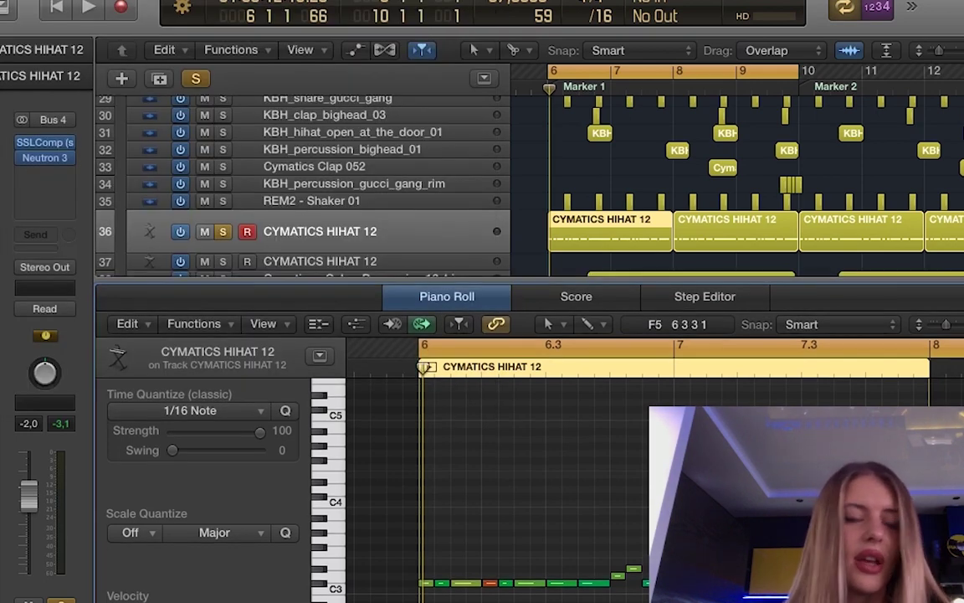
key(p)
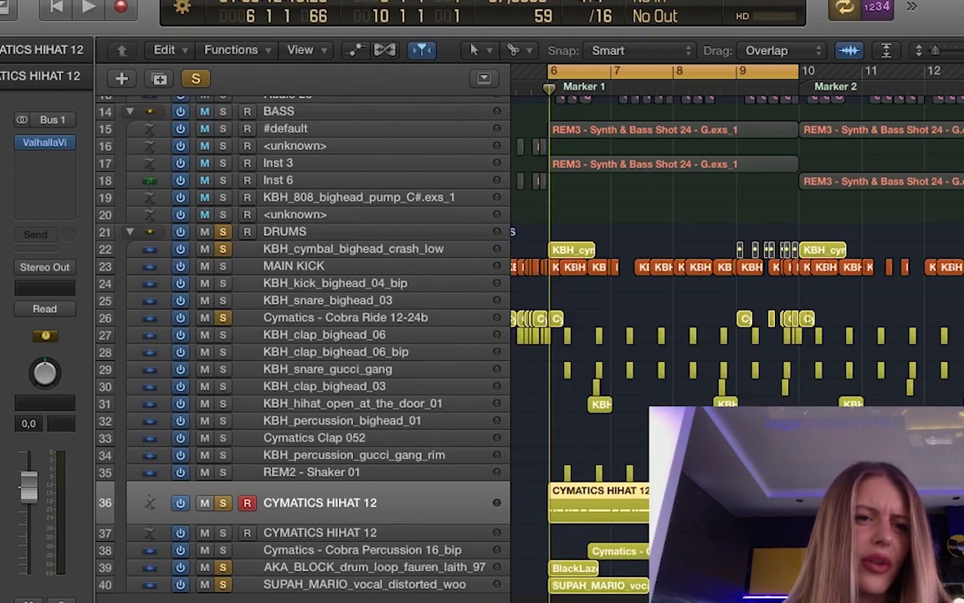
click(48, 144)
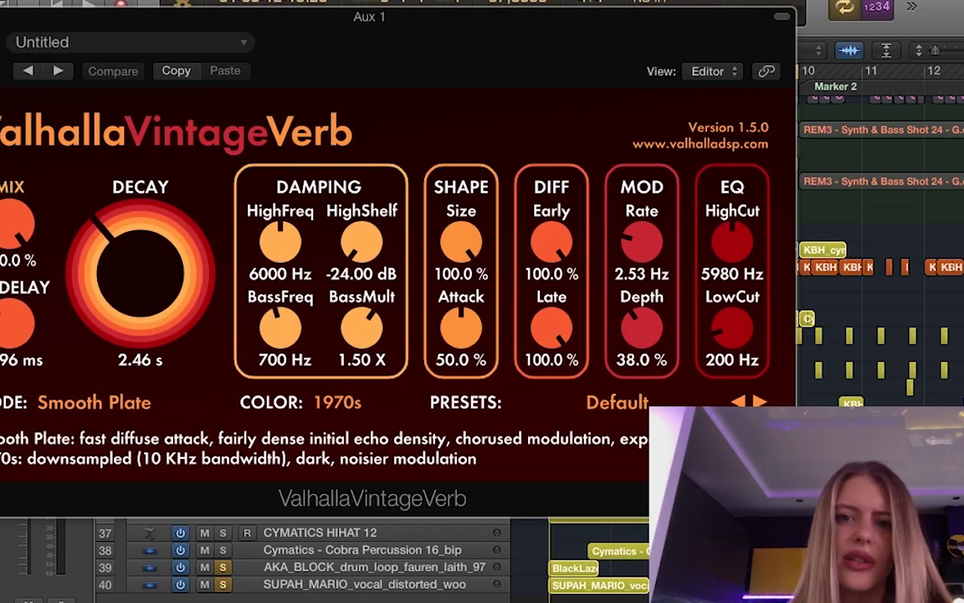
key(super+w)
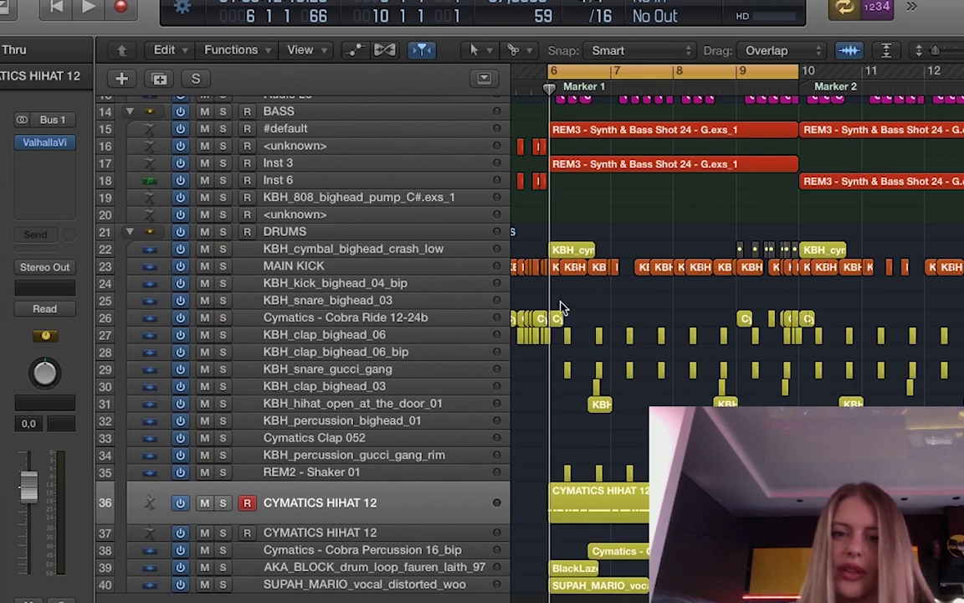
Replace the four-bar cycle with a short cycle range from position 6 3 4 1 to 7 1 1 1.
scroll(552, 309, up, 5)
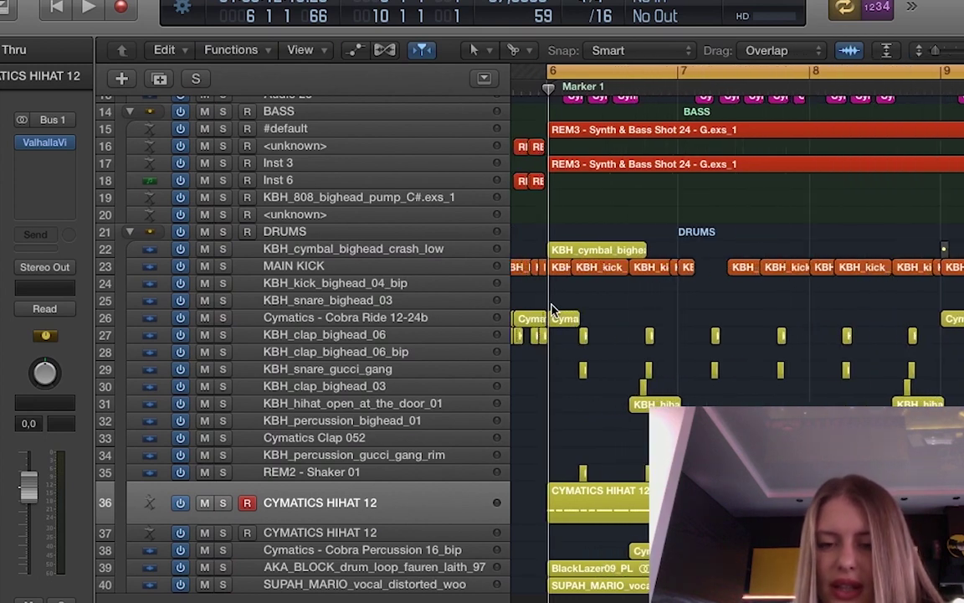
click(596, 75)
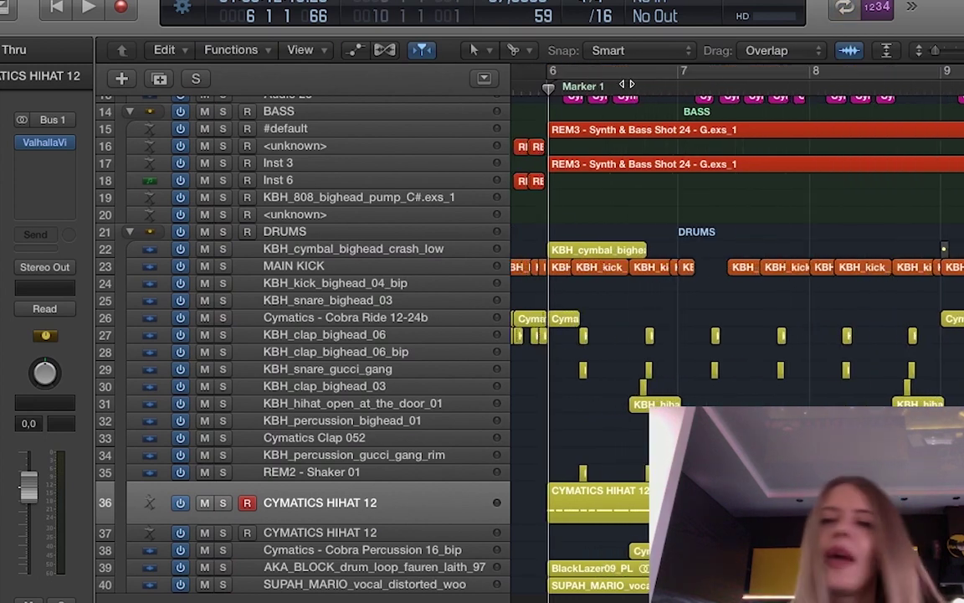
drag(636, 77, 667, 86)
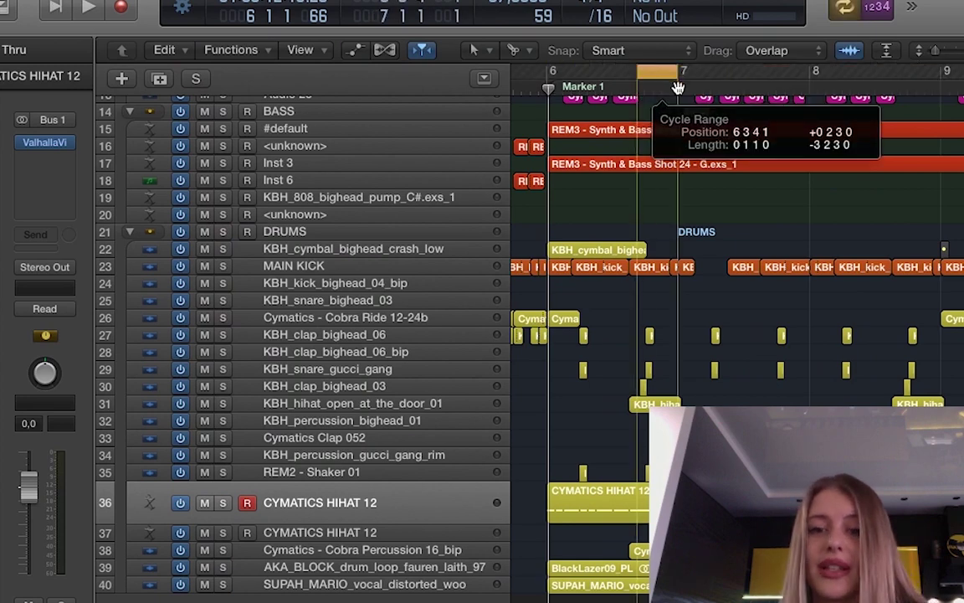
scroll(579, 231, up, 3)
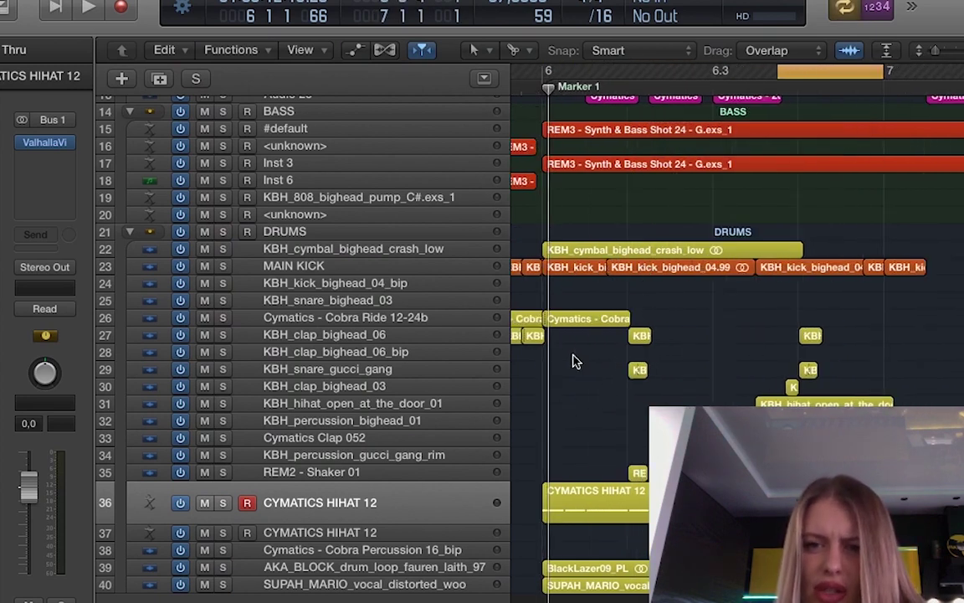
Solo the KBH_clap_bighead_06 and KBH_snare_gucci_gang tracks together.
click(473, 336)
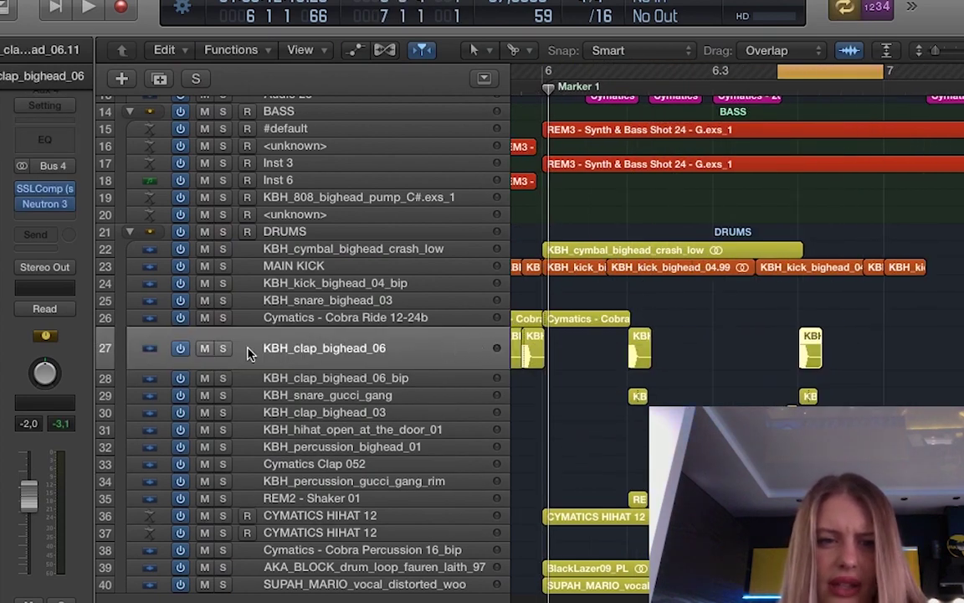
click(224, 348)
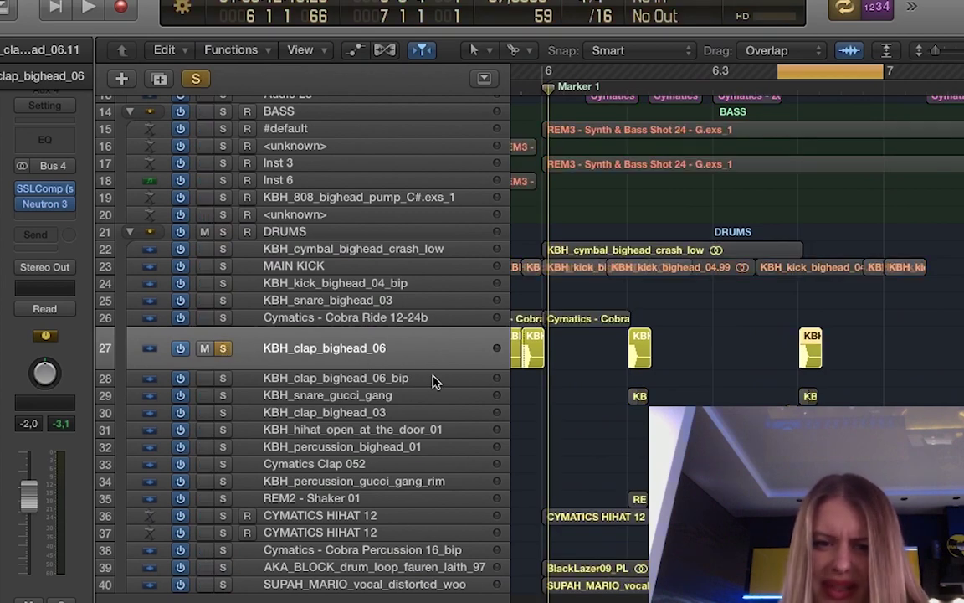
click(422, 397)
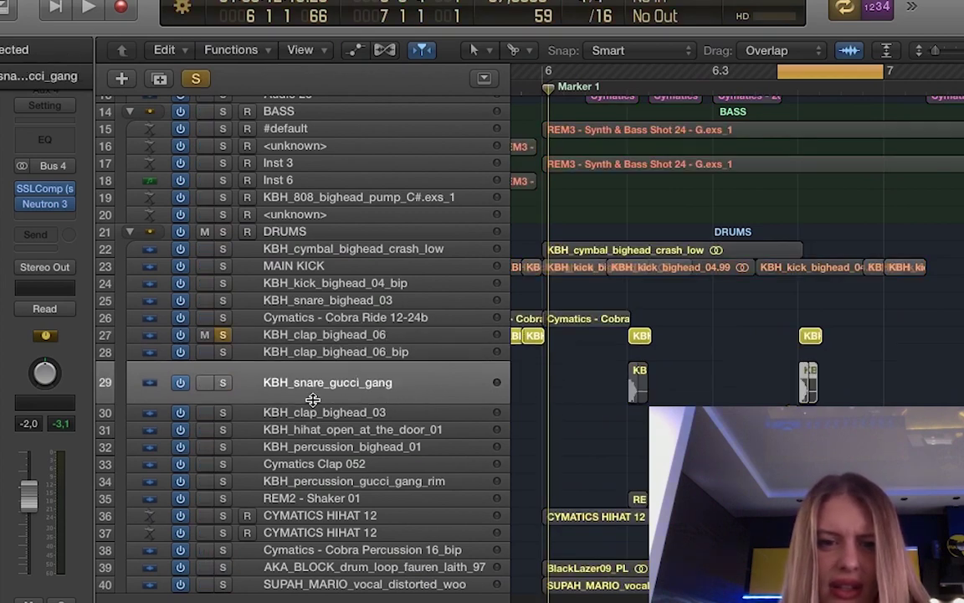
click(223, 383)
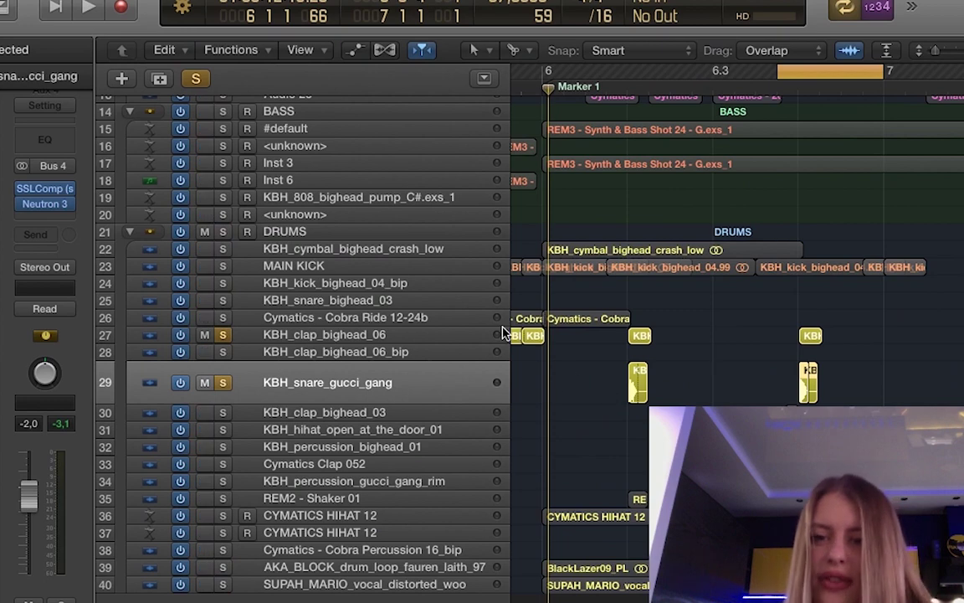
scroll(502, 333, down, 1)
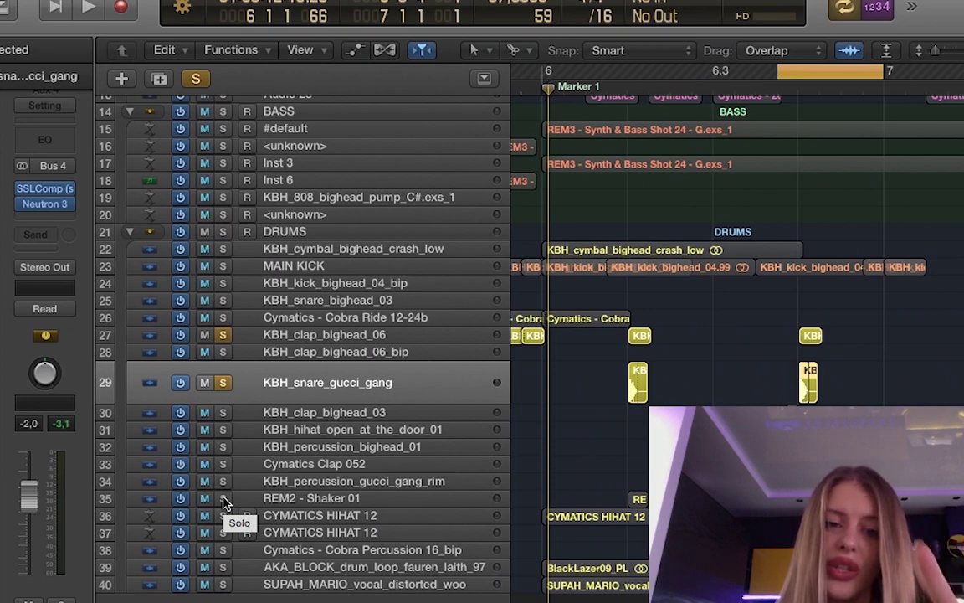
Solo REM2 - Shaker 01 briefly and unsolo it, then shorten the cycle range to start on beat 4 of bar 6.
click(224, 500)
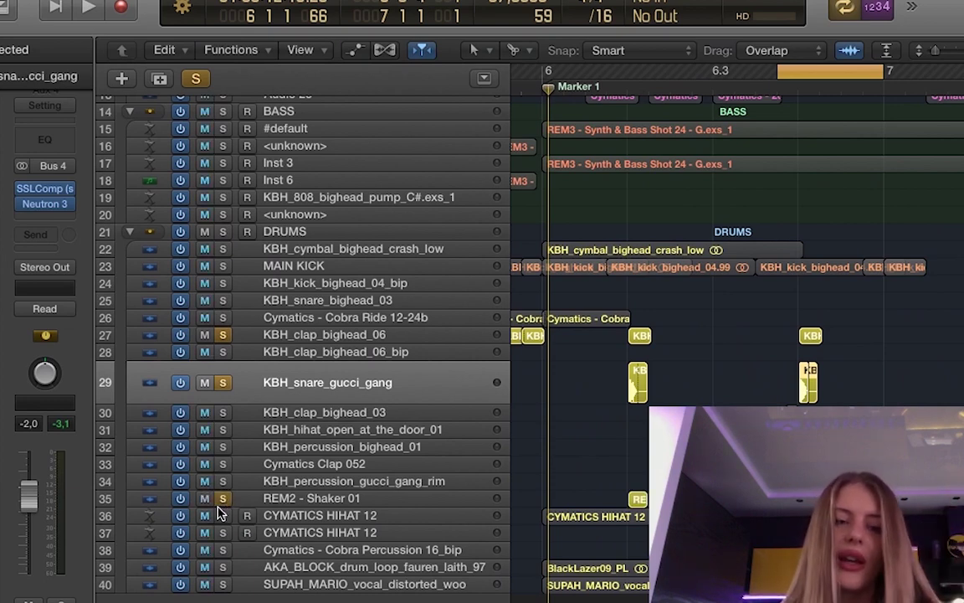
click(224, 502)
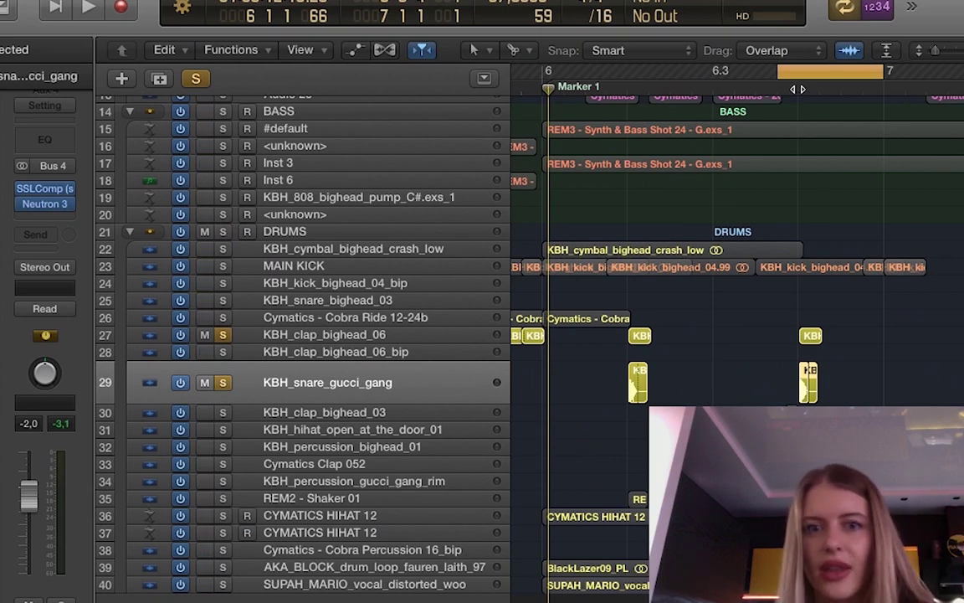
drag(779, 72, 834, 136)
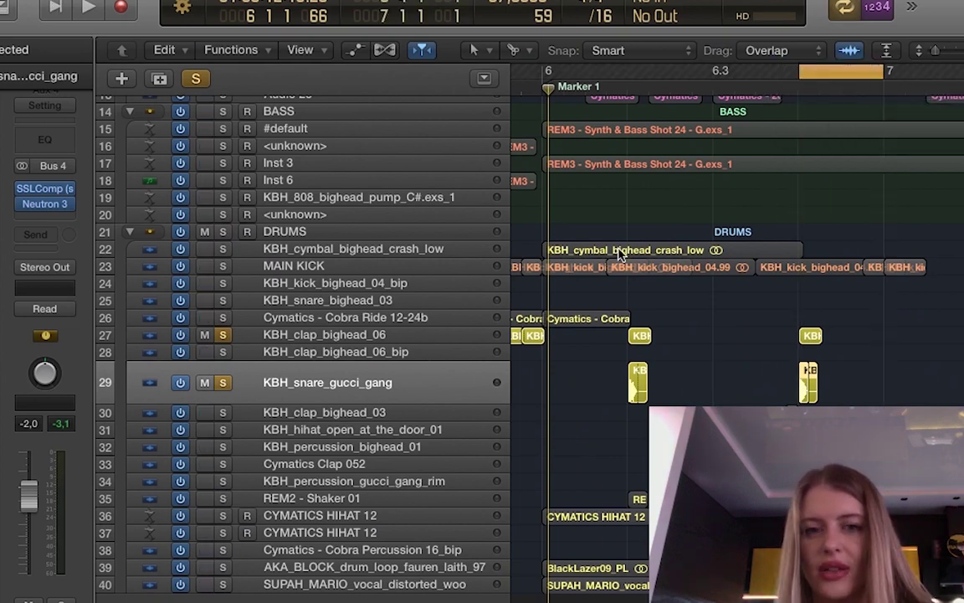
Play the short cycle while toggling the solo of KBH_snare_gucci_gang, comparing KBH_clap_bighead_06 with and without the snare.
key(space)
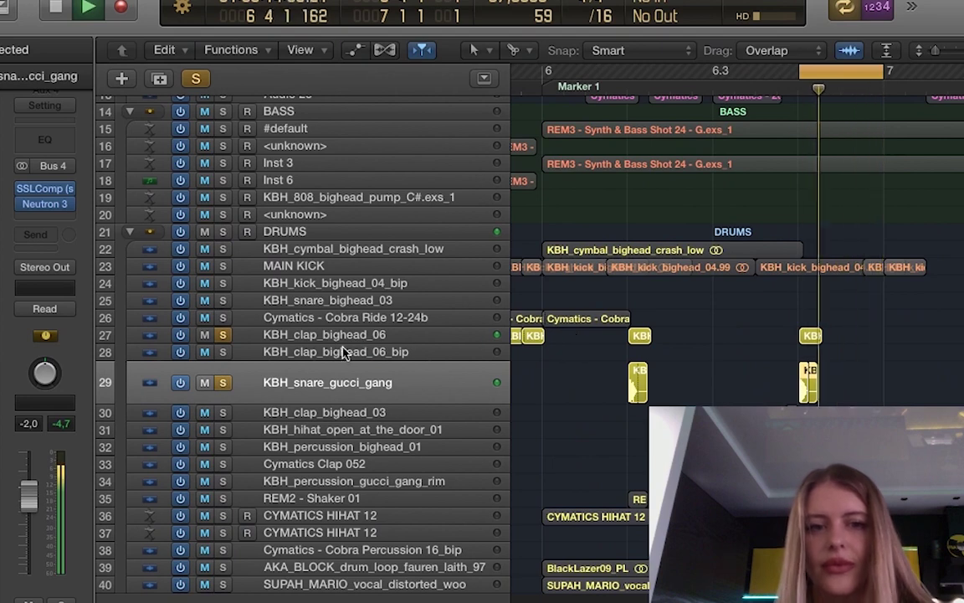
click(224, 382)
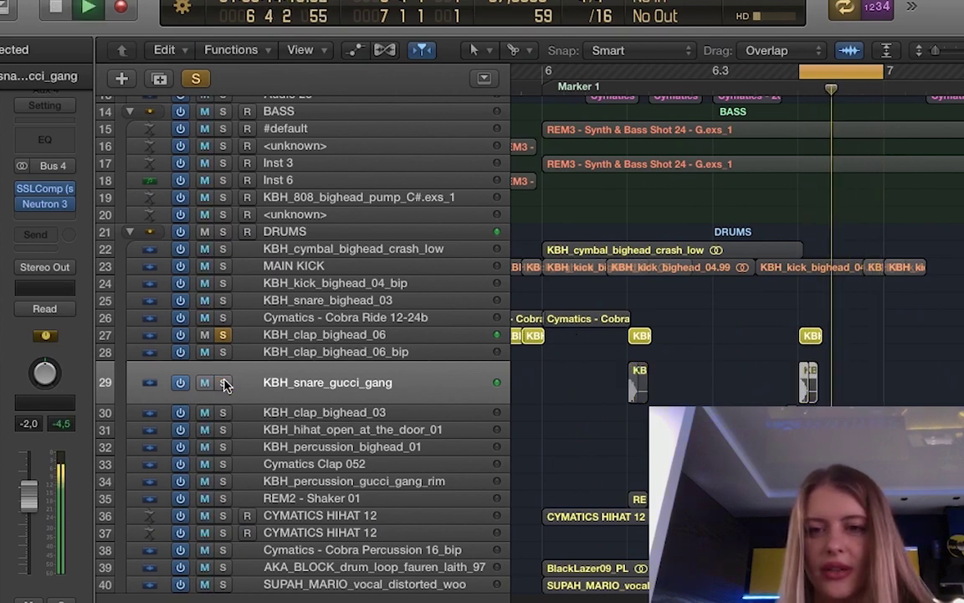
click(223, 383)
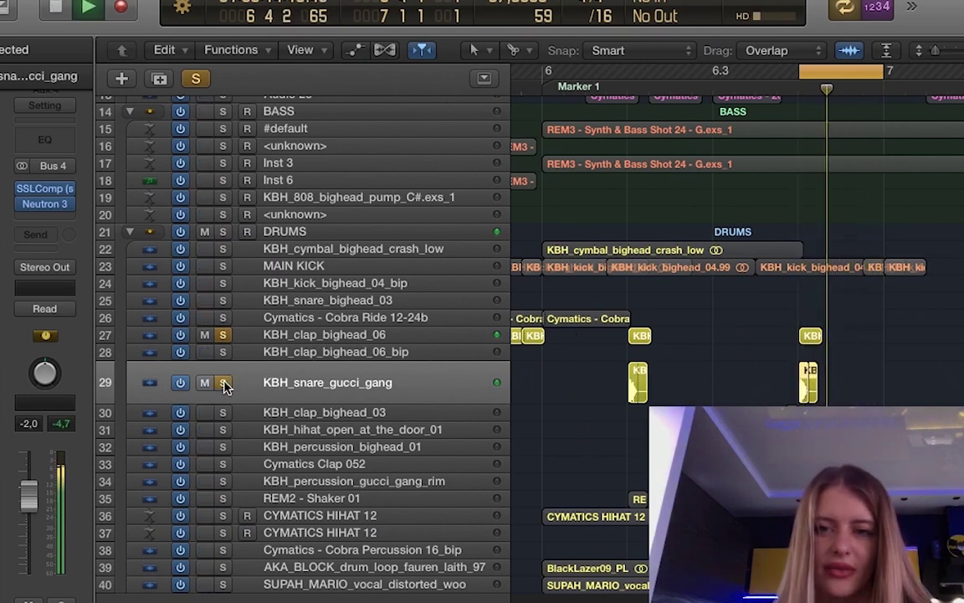
key(space)
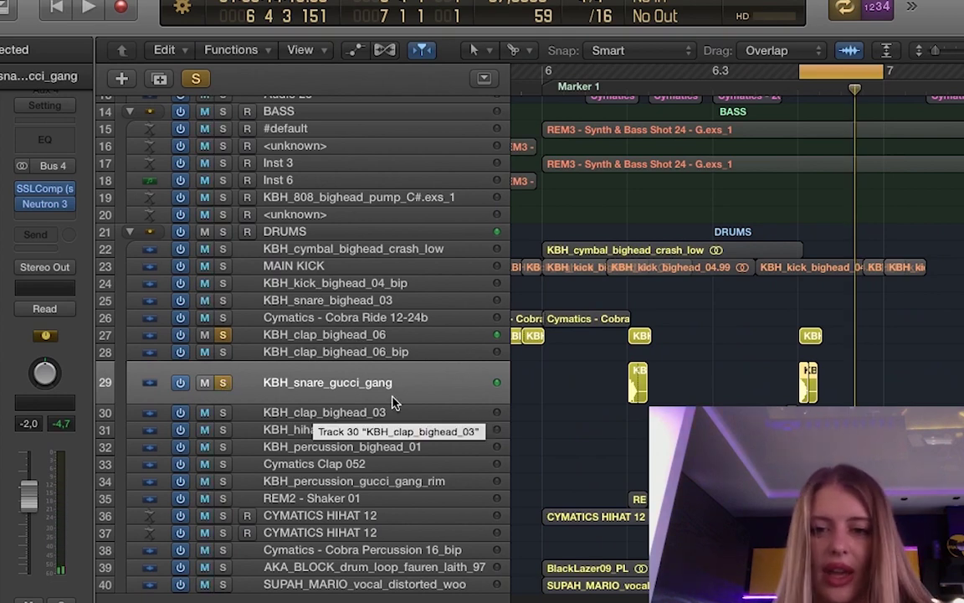
Play REM2 - Shaker 01 soloed together with the clap and snare, then unsolo both to hear the shaker alone.
click(224, 498)
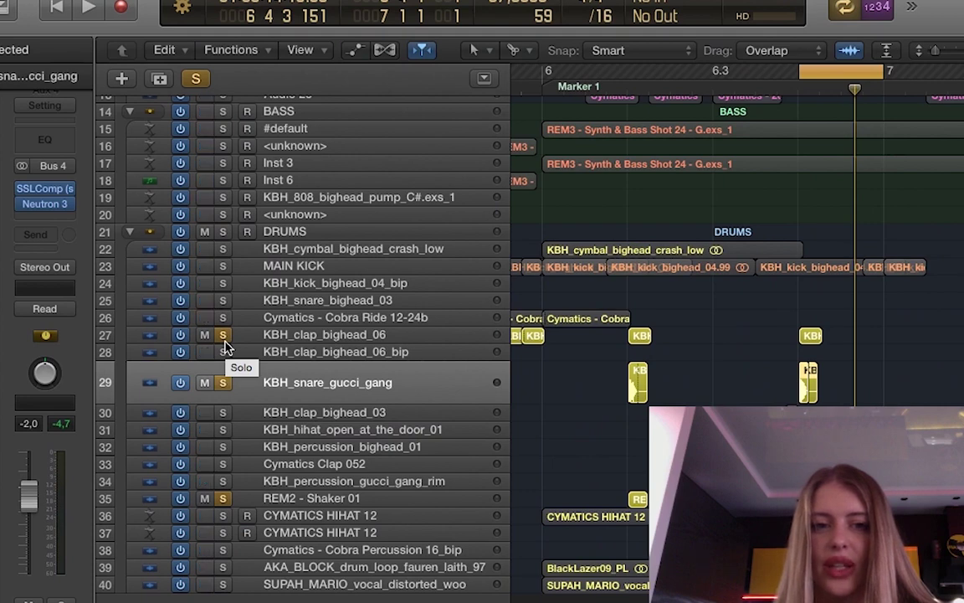
key(space)
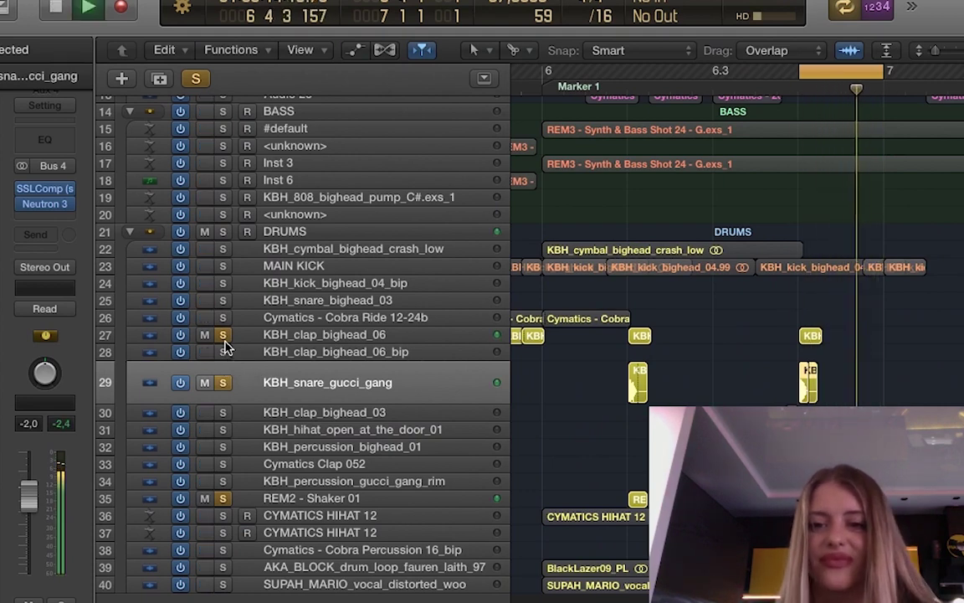
key(space)
click(223, 335)
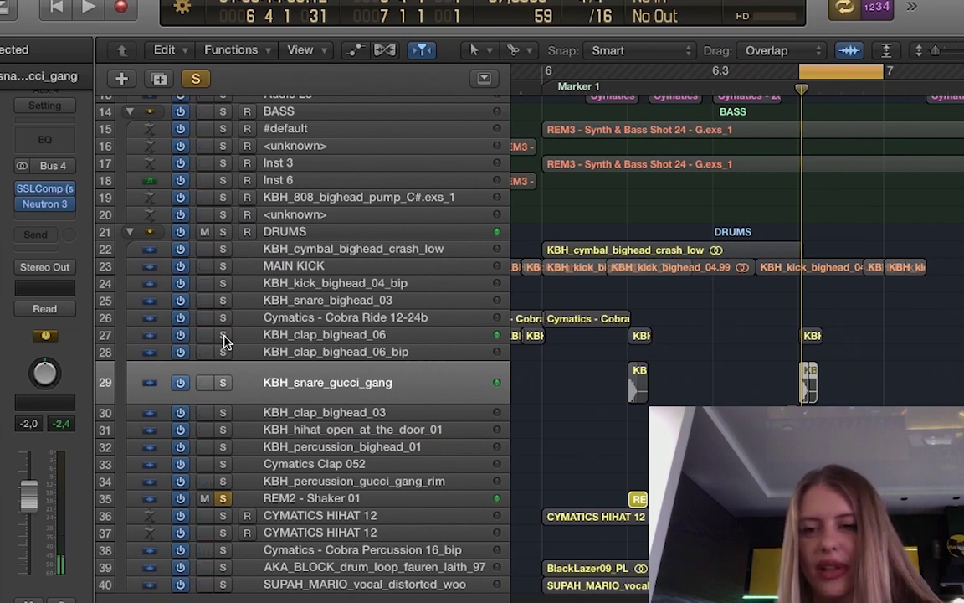
key(space)
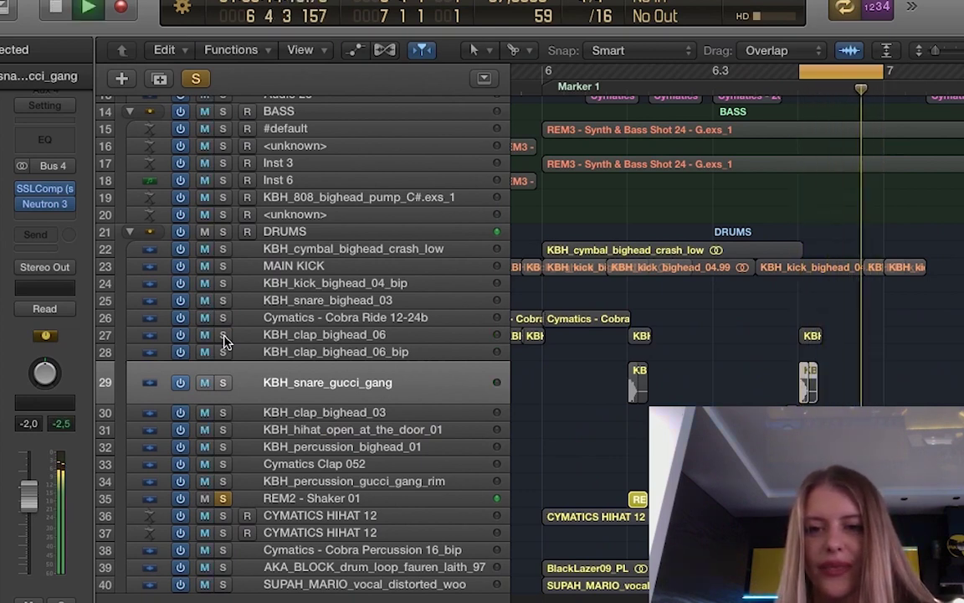
key(space)
Solo KBH_snare_gucci_gang and KBH_clap_bighead_06 alongside the shaker, play the layered hit, and clear all solos.
click(222, 382)
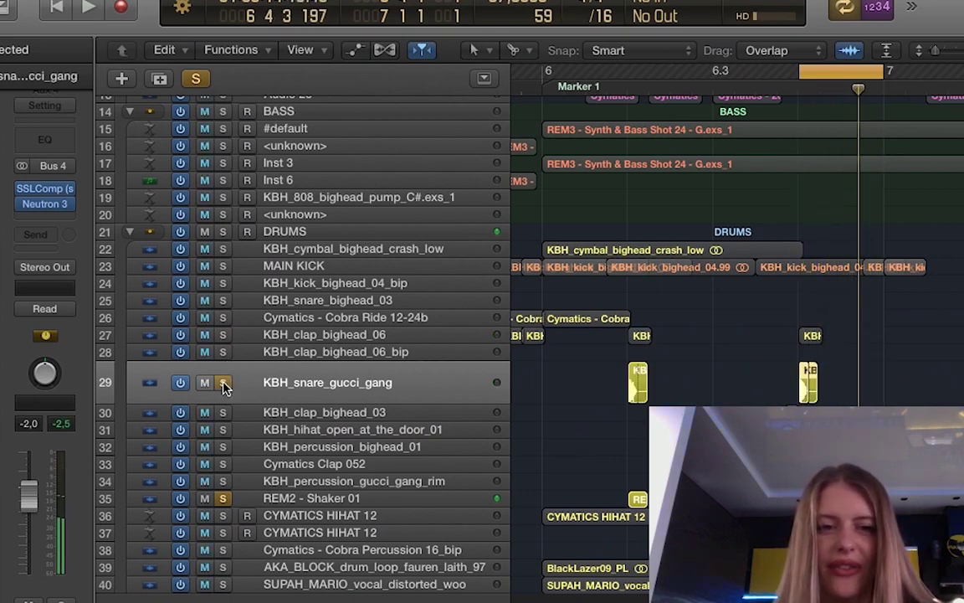
click(223, 334)
key(space)
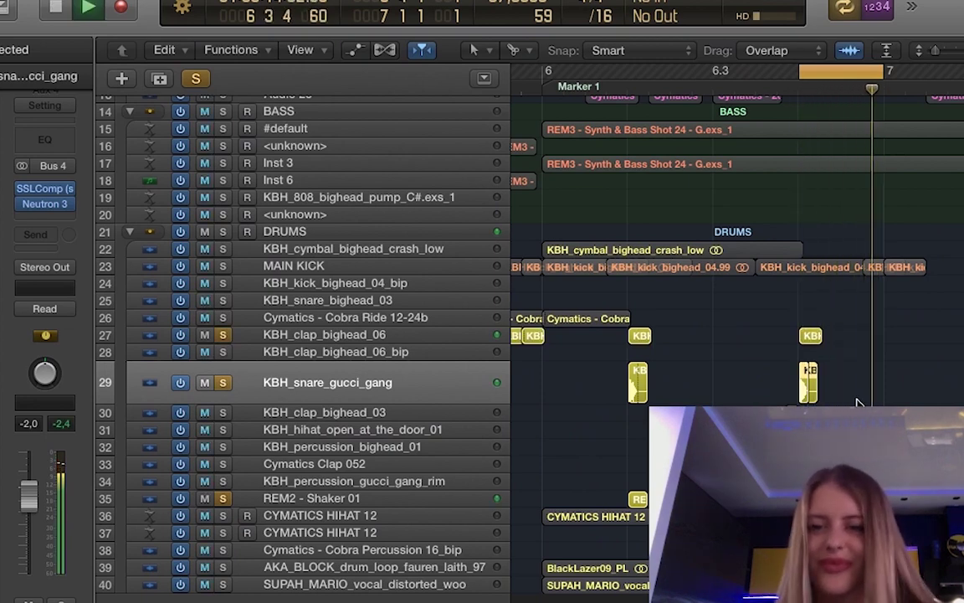
key(space)
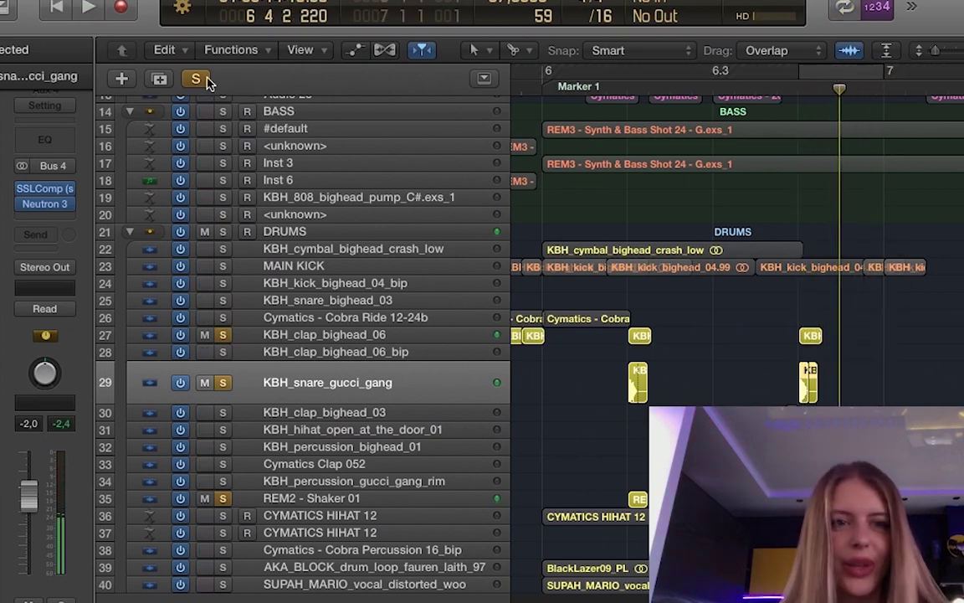
click(196, 80)
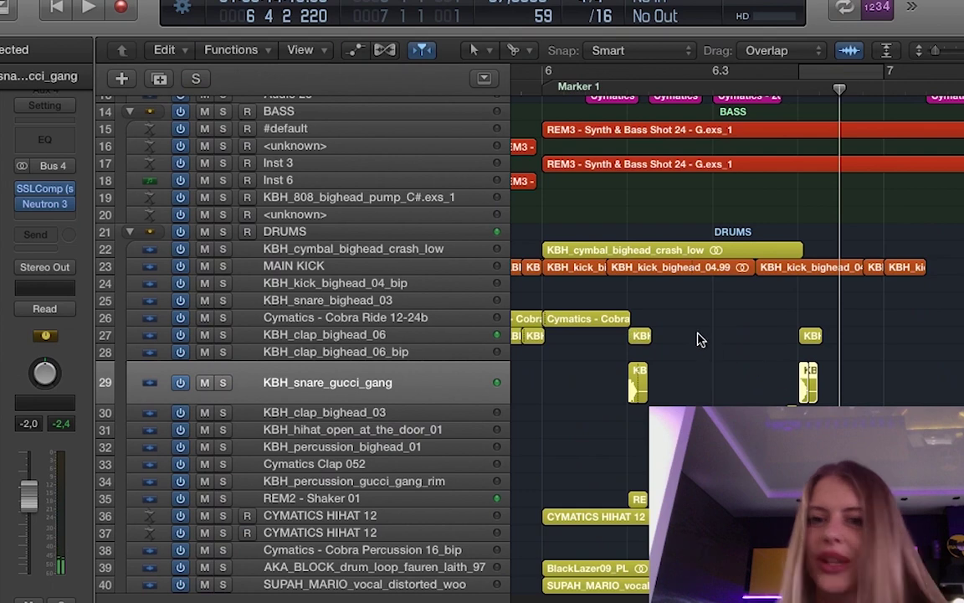
Solo the DRUMS stack and play it over a four-bar cycle range from bar 6 to bar 10.
scroll(653, 180, down, 3)
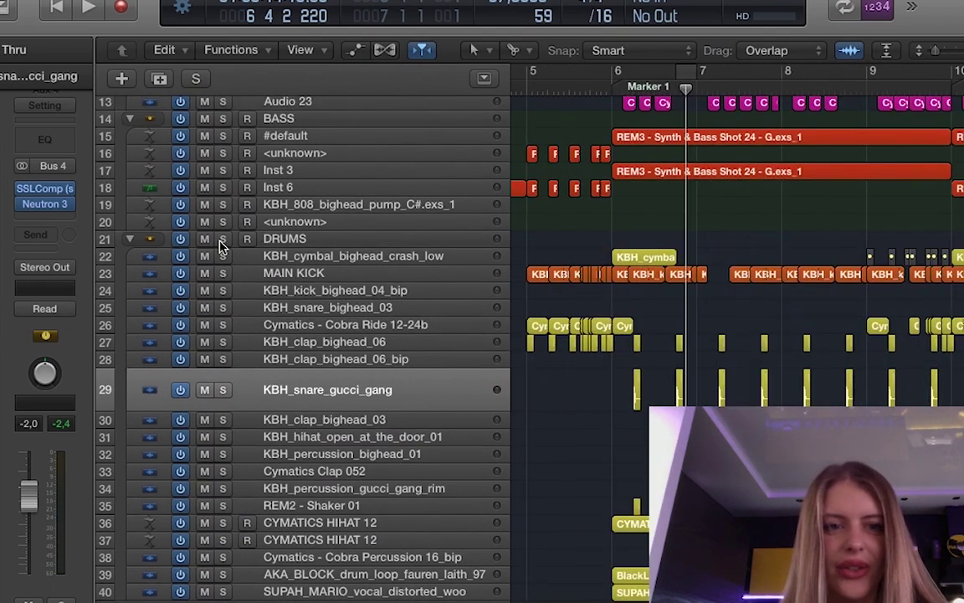
click(222, 239)
drag(618, 75, 954, 138)
drag(887, 215, 879, 212)
key(space)
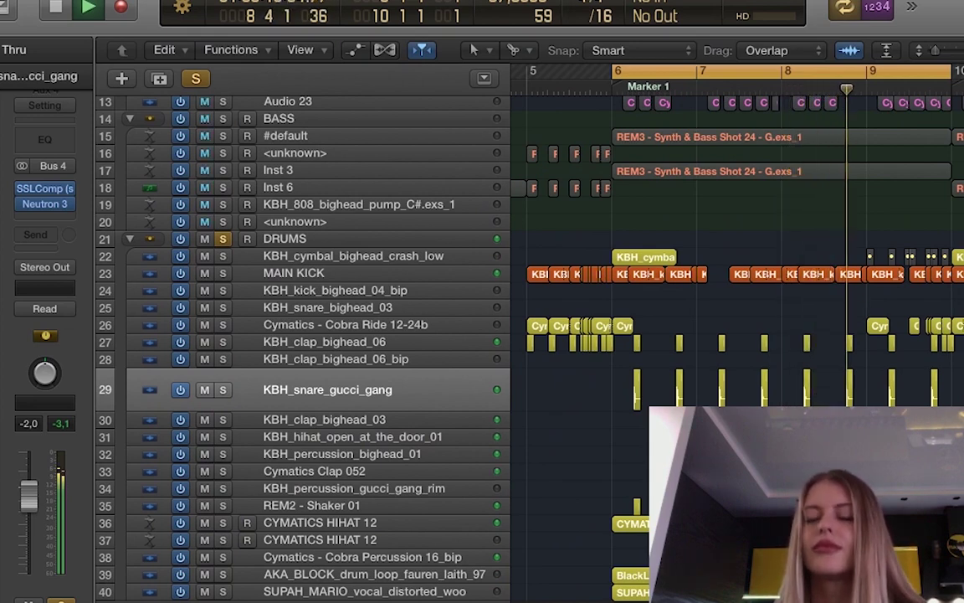
key(space)
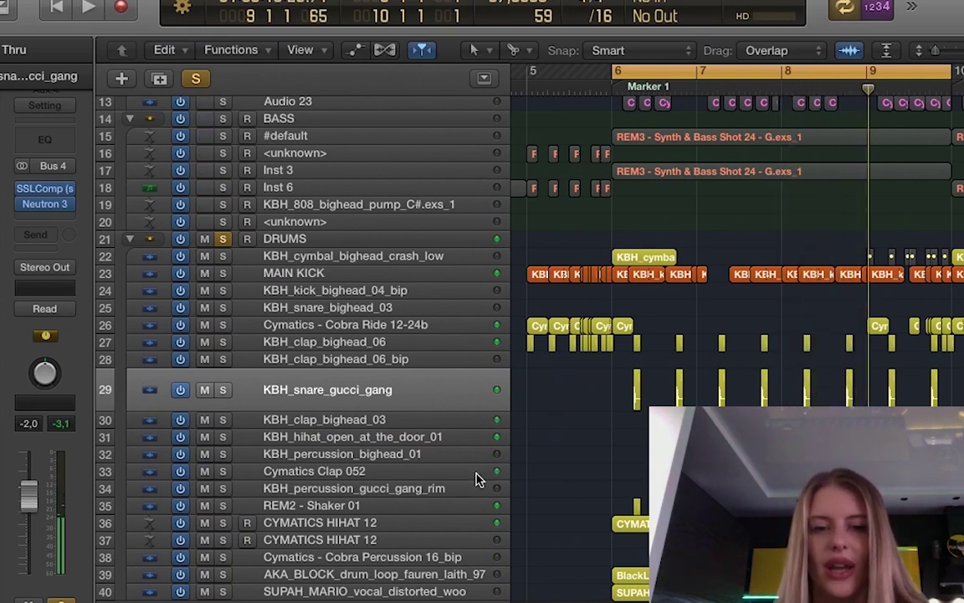
Enlarge and solo Cymatics Clap 052, then play the drums with it through the cycle range from bar 6 to 10.
drag(498, 478, 497, 522)
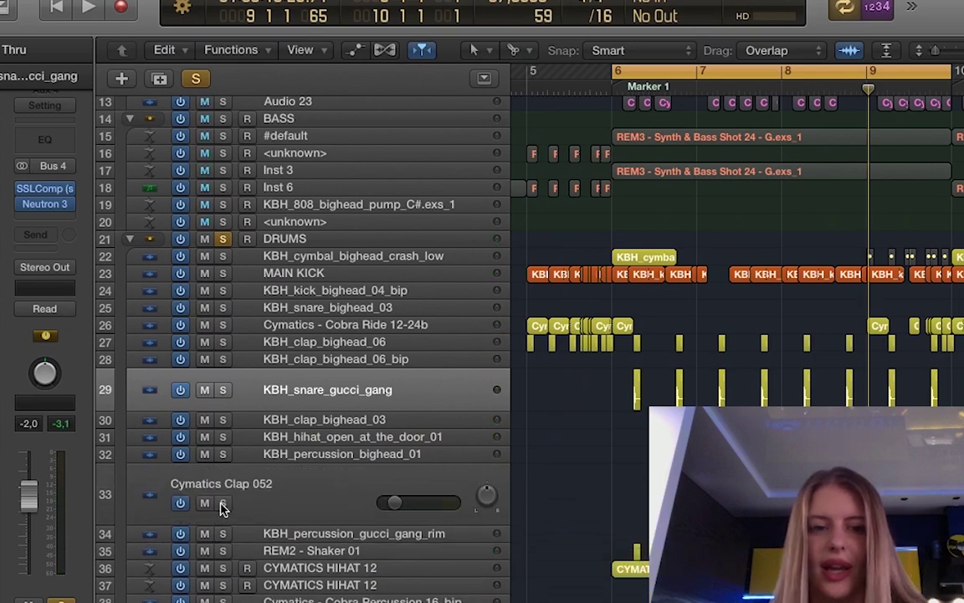
click(850, 73)
click(827, 88)
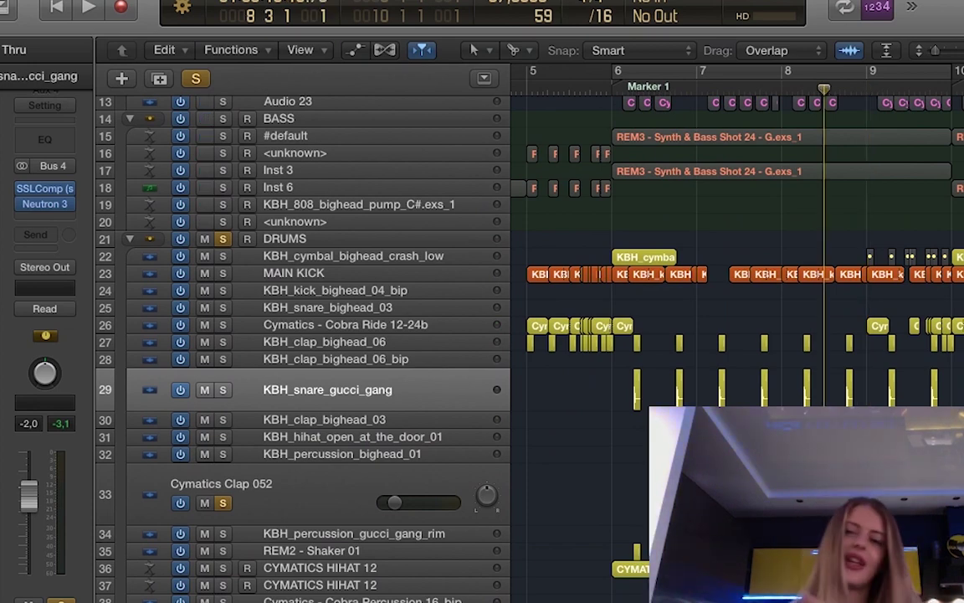
key(c)
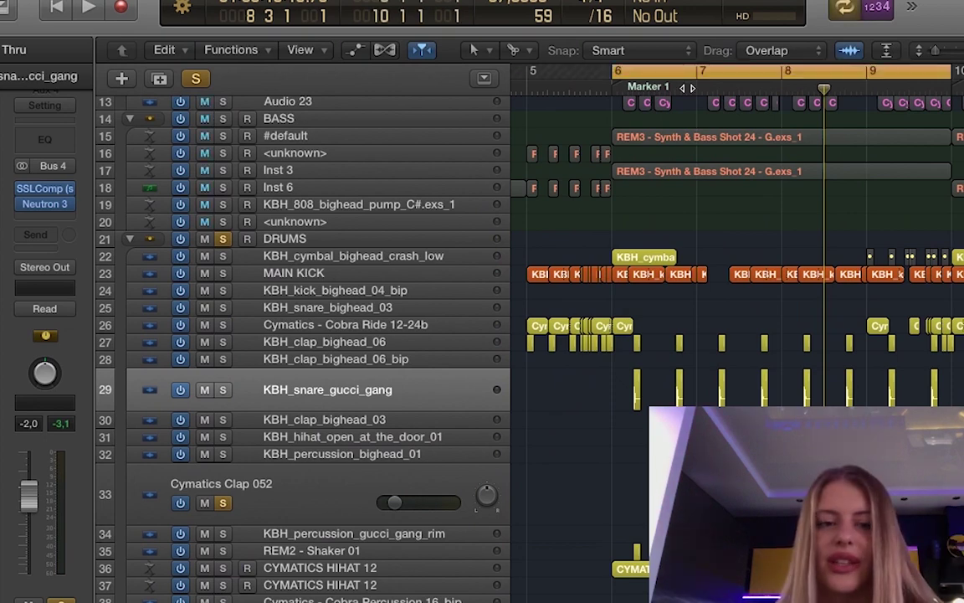
key(space)
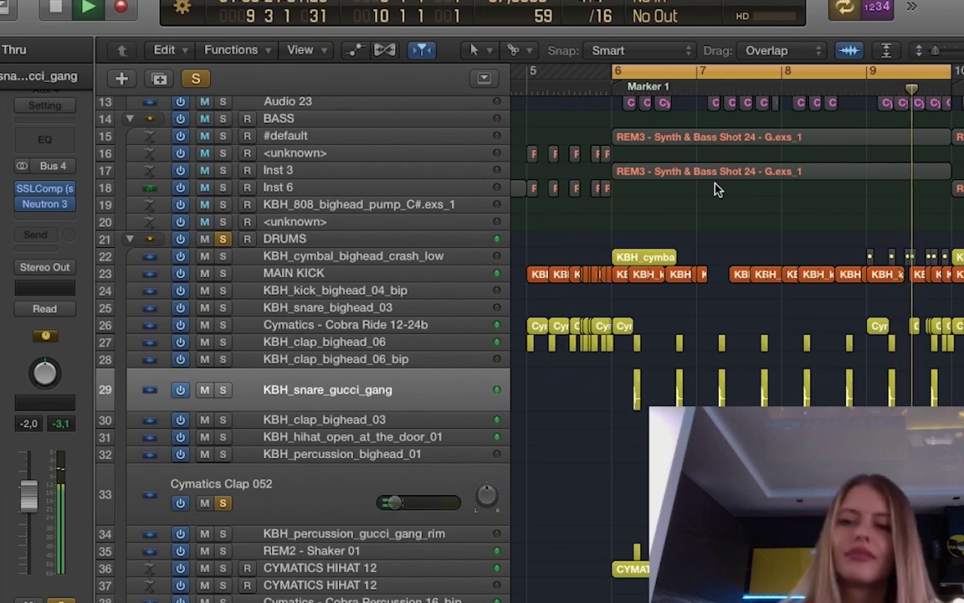
key(space)
Clear the solos, set the cycle range to bars 2 to 6, and play the intro melody with only Sum 2 soloed.
key(z)
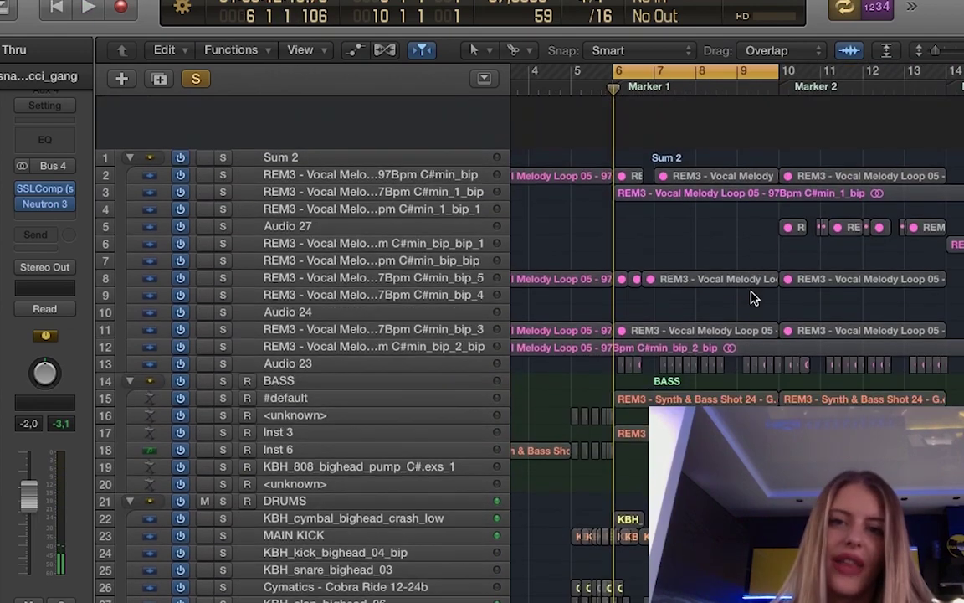
click(195, 79)
scroll(189, 89, down, 1)
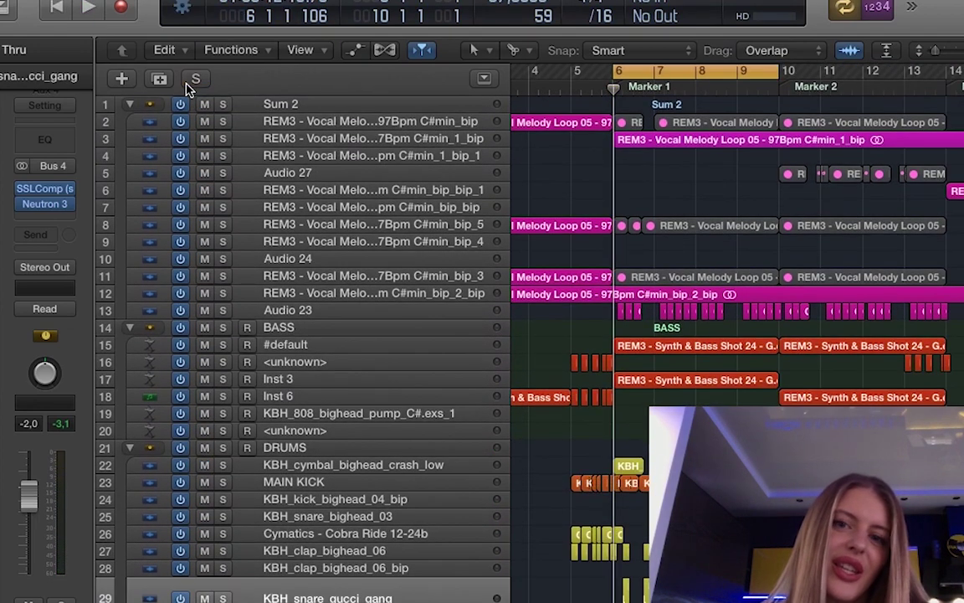
scroll(721, 151, left, 4)
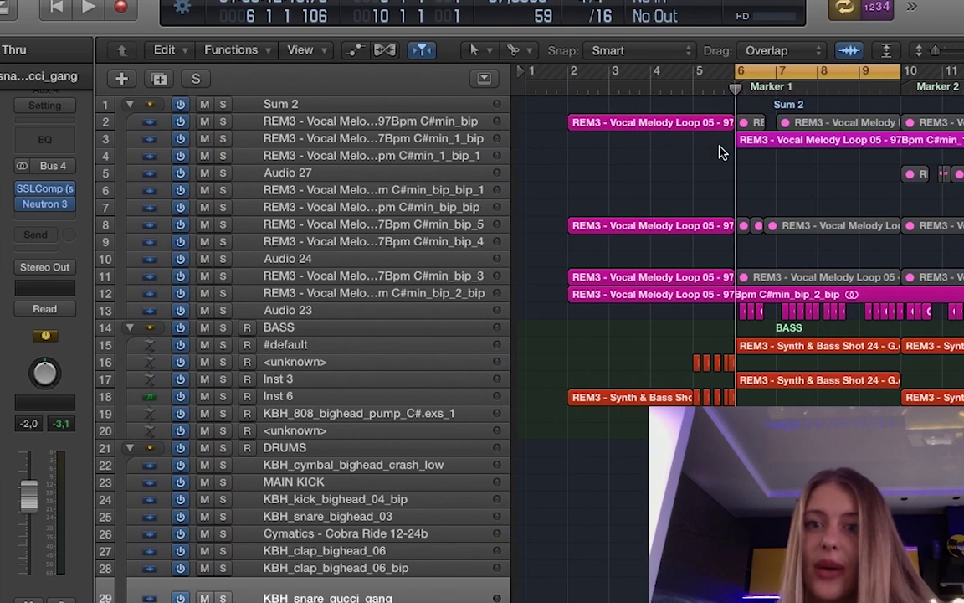
drag(562, 76, 730, 92)
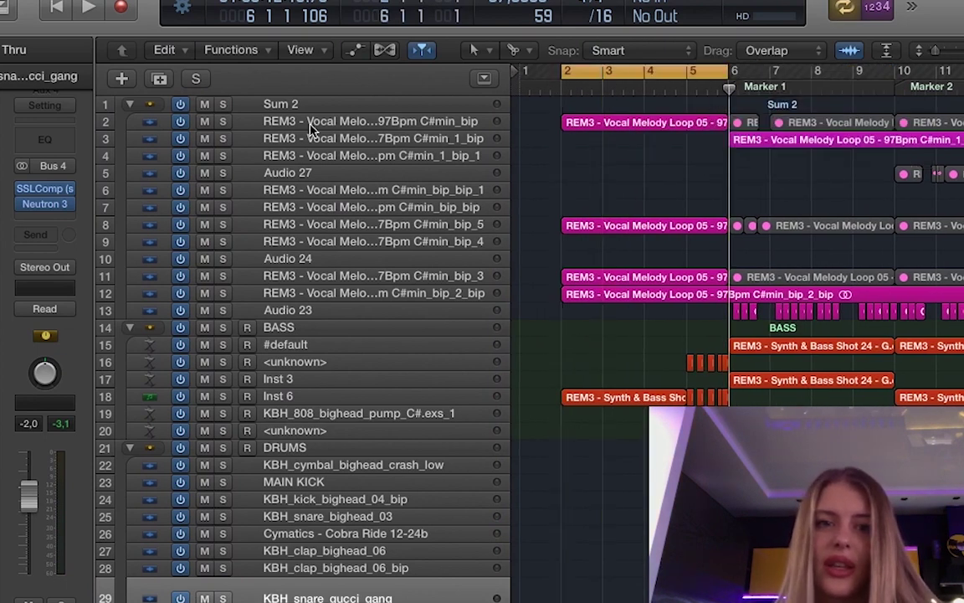
click(223, 104)
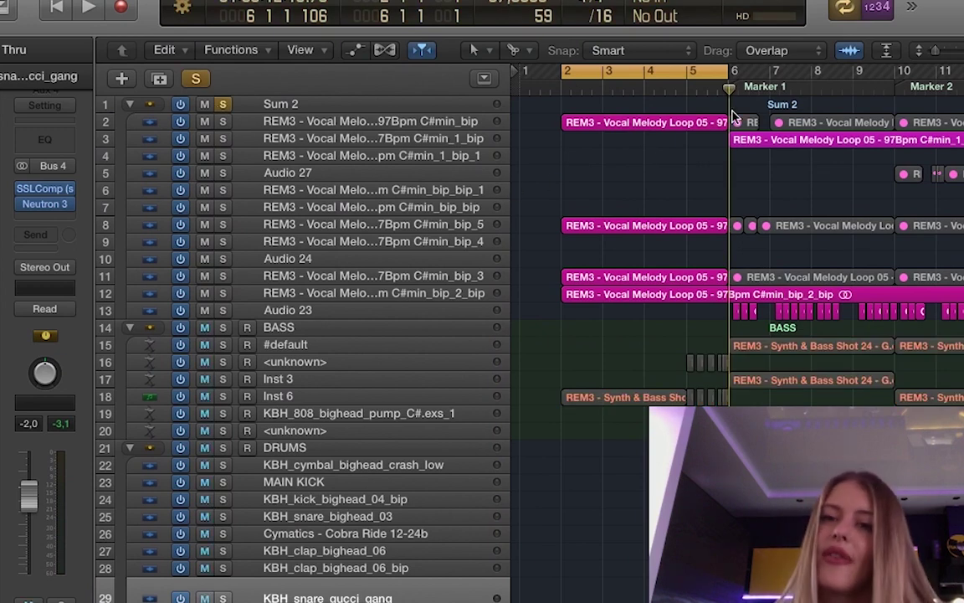
key(space)
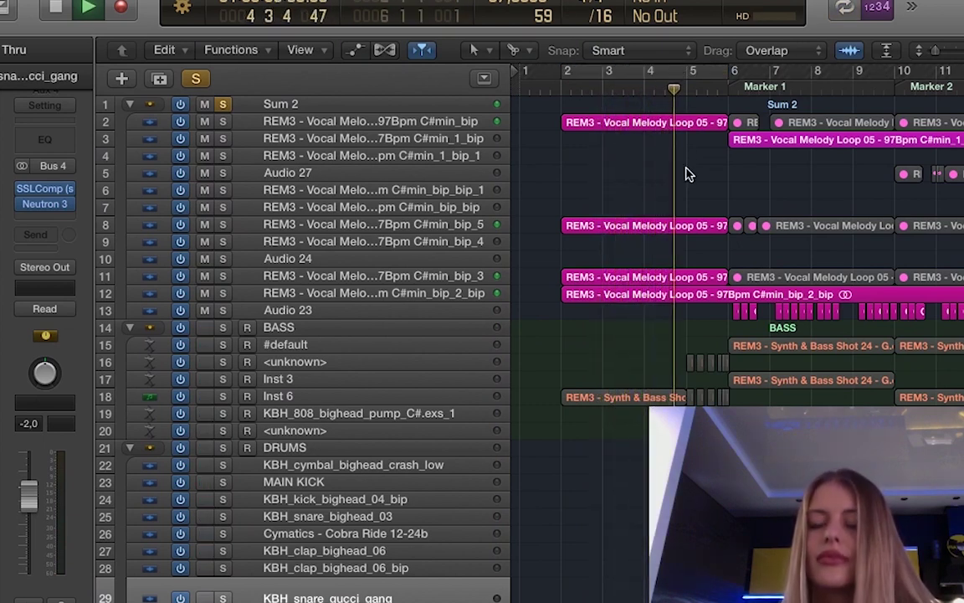
key(super+Left)
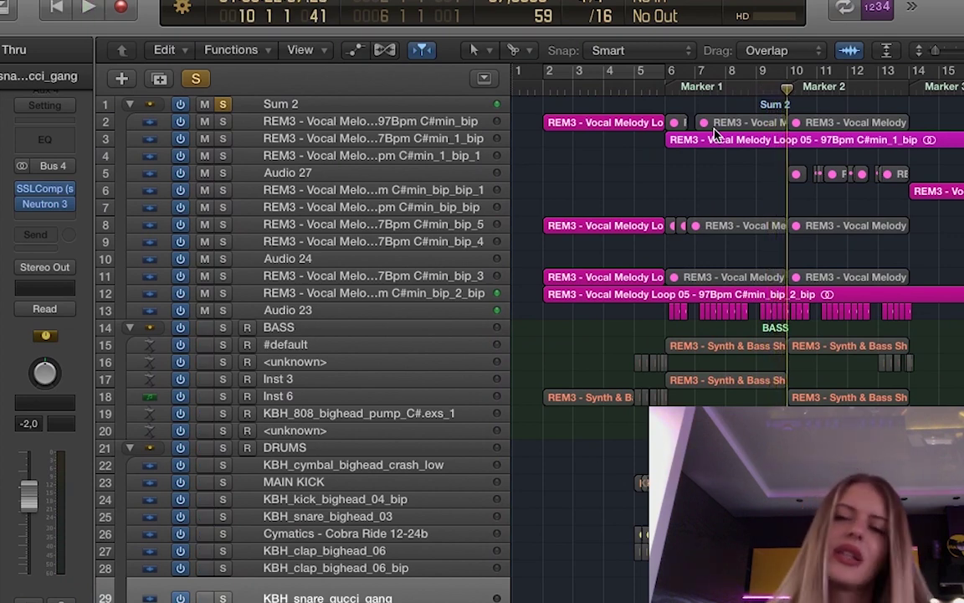
Set the cycle range from bar 6 to 14 and enlarge track 12, the vocal melody loop ending in bip_2_bip.
drag(671, 75, 904, 82)
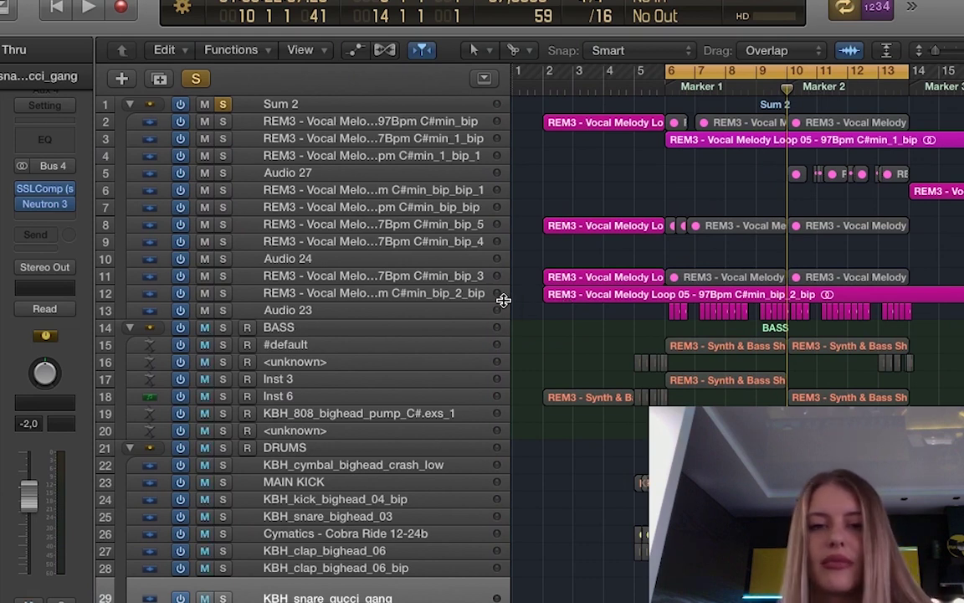
drag(503, 300, 508, 358)
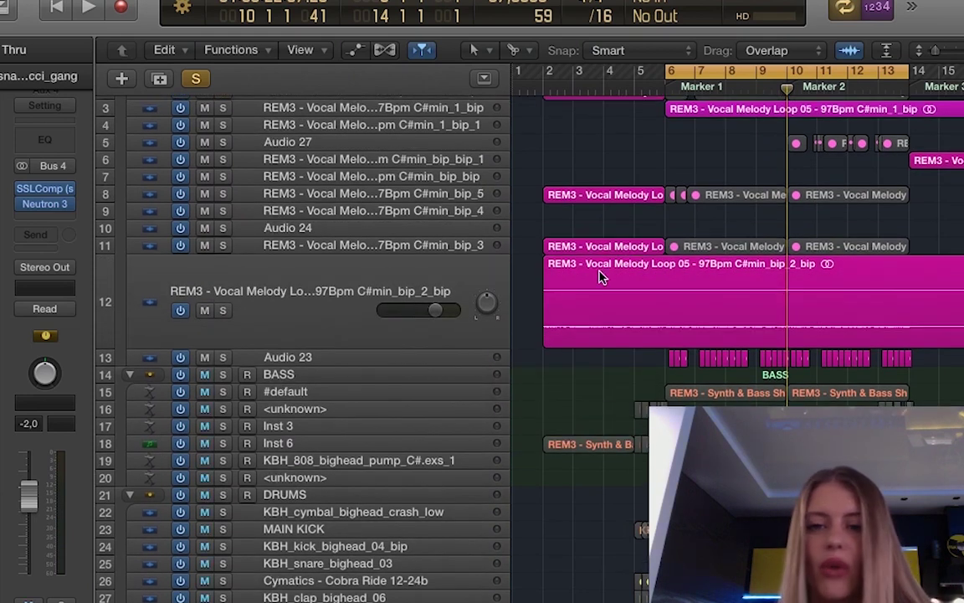
scroll(726, 178, up, 2)
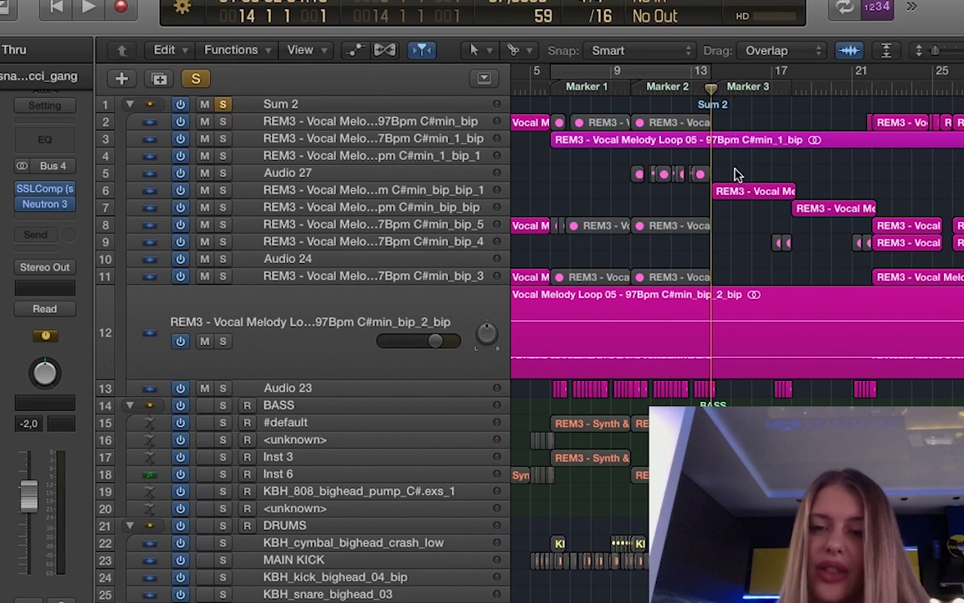
Select the two vocal melody regions between bars 14 and 22 and inspect their tracks 7 and 6 individually.
drag(805, 194, 857, 209)
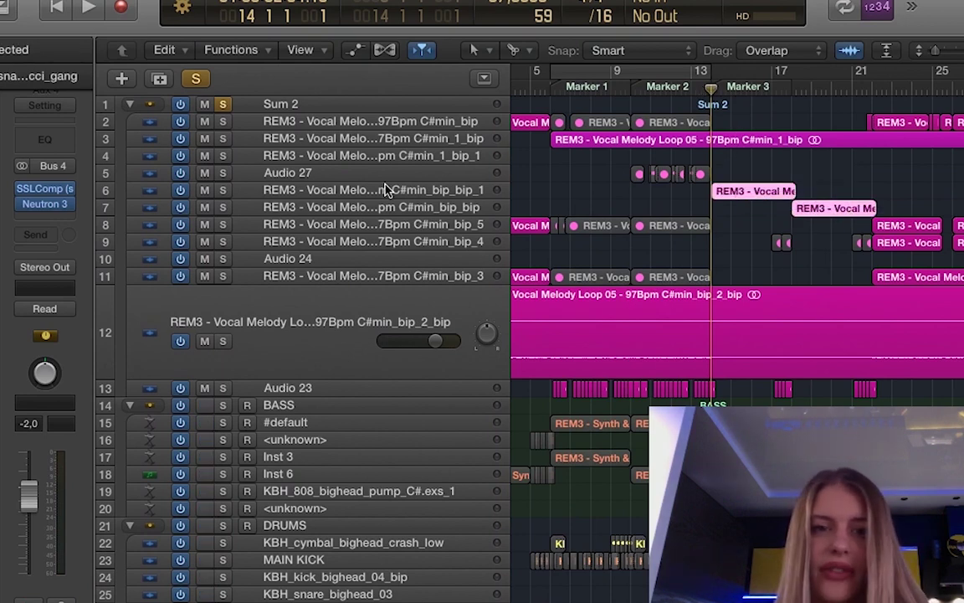
click(385, 190)
click(367, 254)
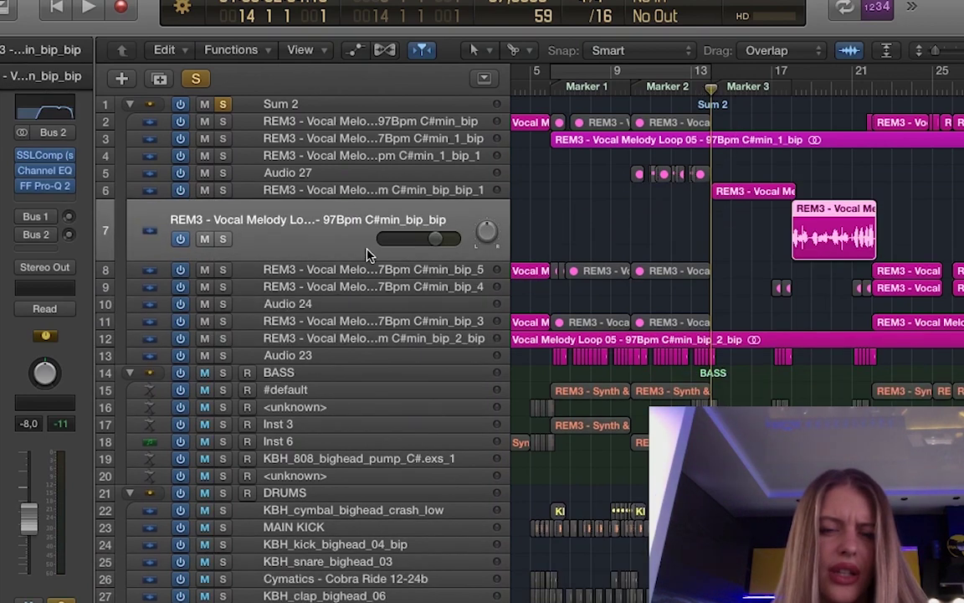
click(355, 191)
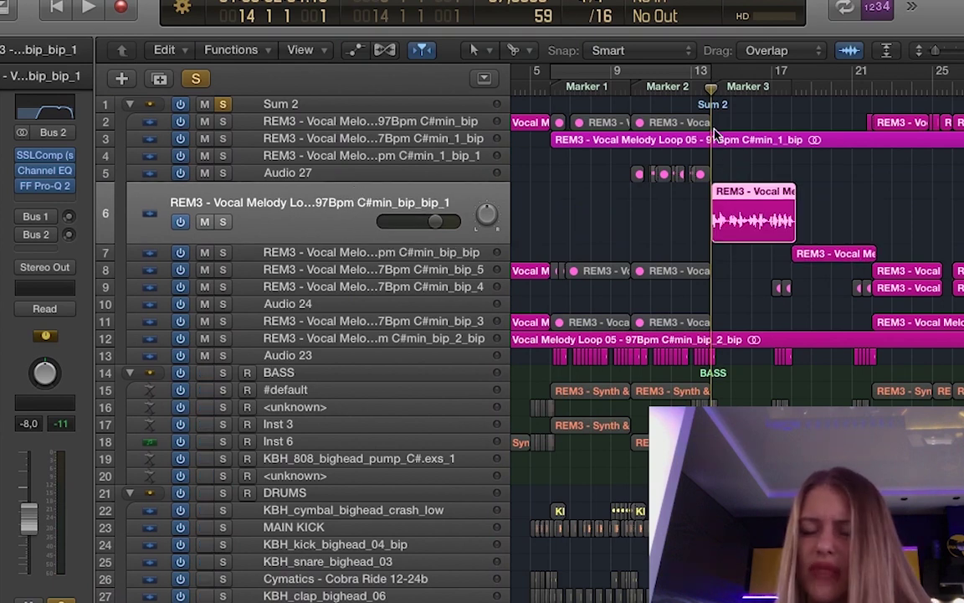
Play the soloed Sum 2 melody over an eight-bar cycle range from bar 14 to 22, then clear the solo.
drag(751, 76, 869, 77)
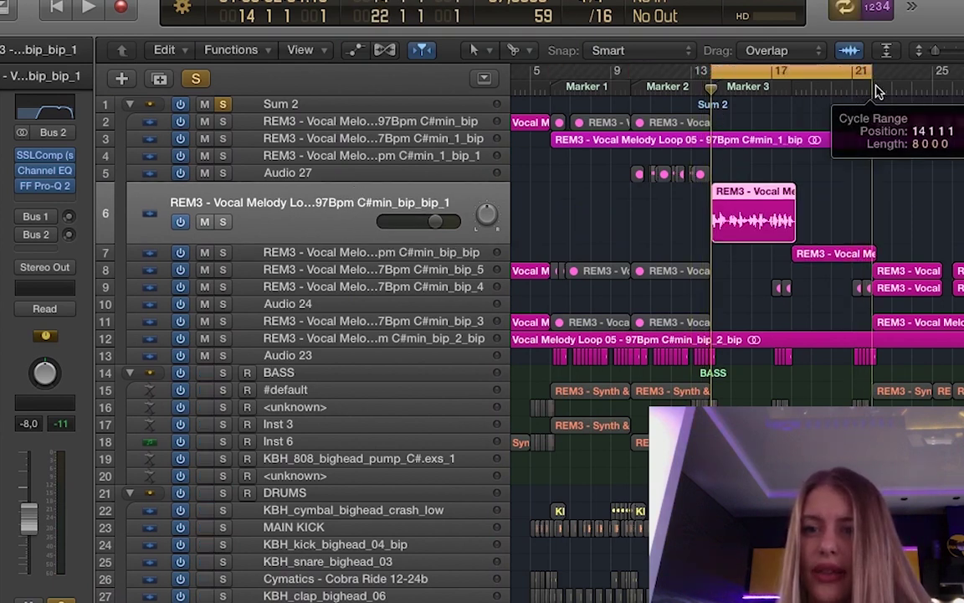
key(space)
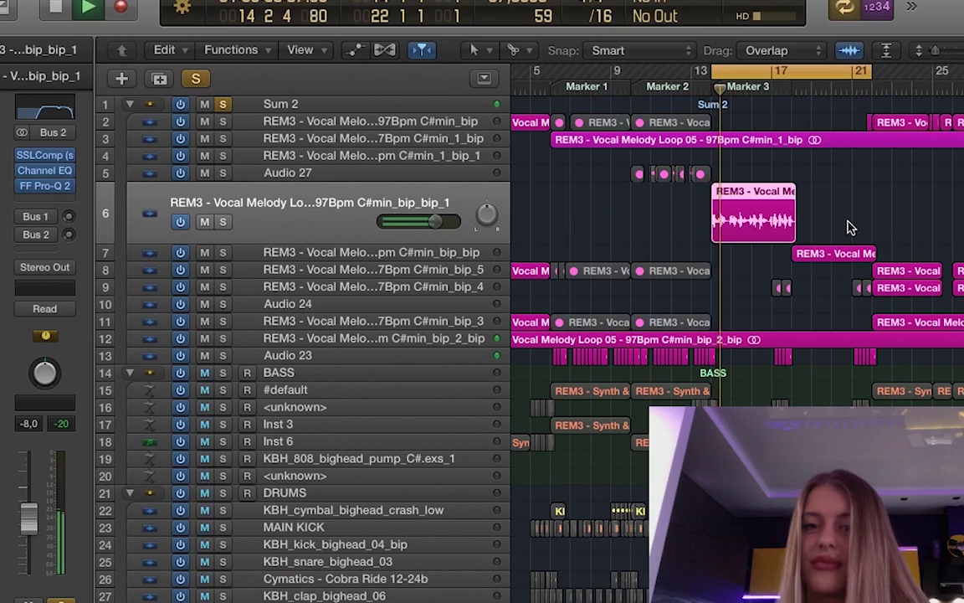
click(201, 79)
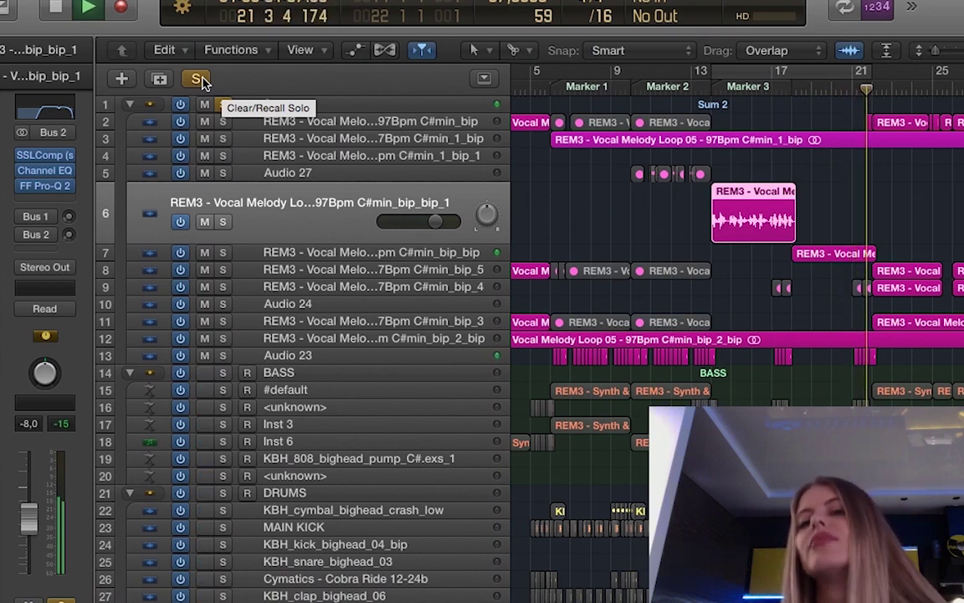
Set the cycle range from bar 22 to 30 and select track 2, the vocal melody loop ending in min_bip.
scroll(868, 92, right, 4)
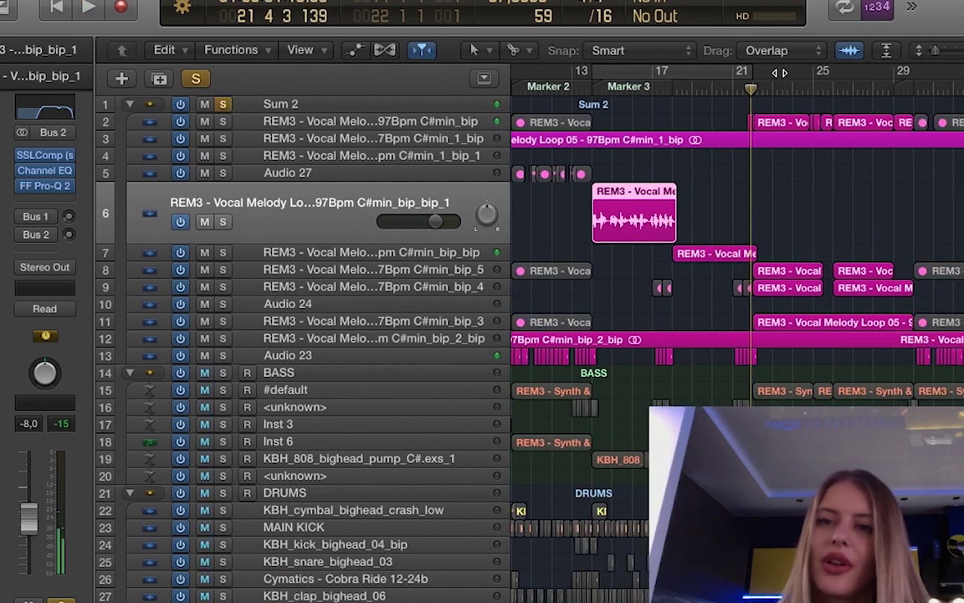
drag(754, 79, 927, 89)
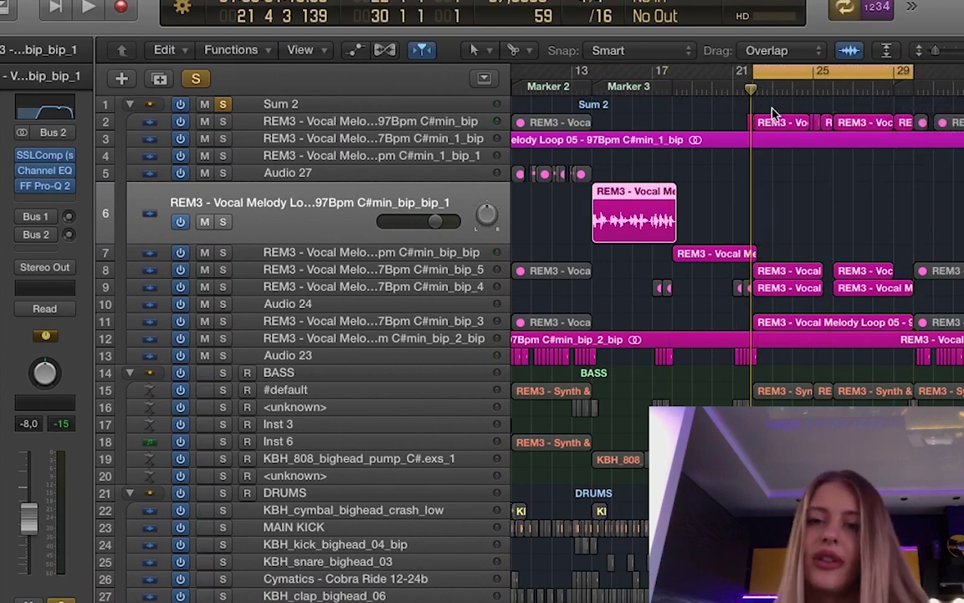
click(463, 123)
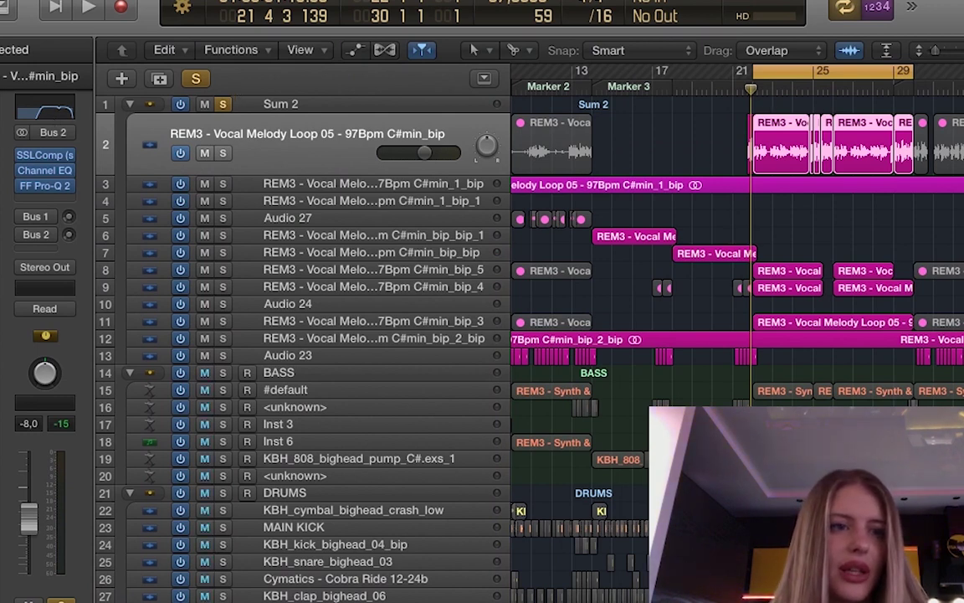
Open RC-20 Retro Color on track 2, browse its presets around Vinyl 1, and close the plug-in.
click(44, 201)
mouse_move(33, 422)
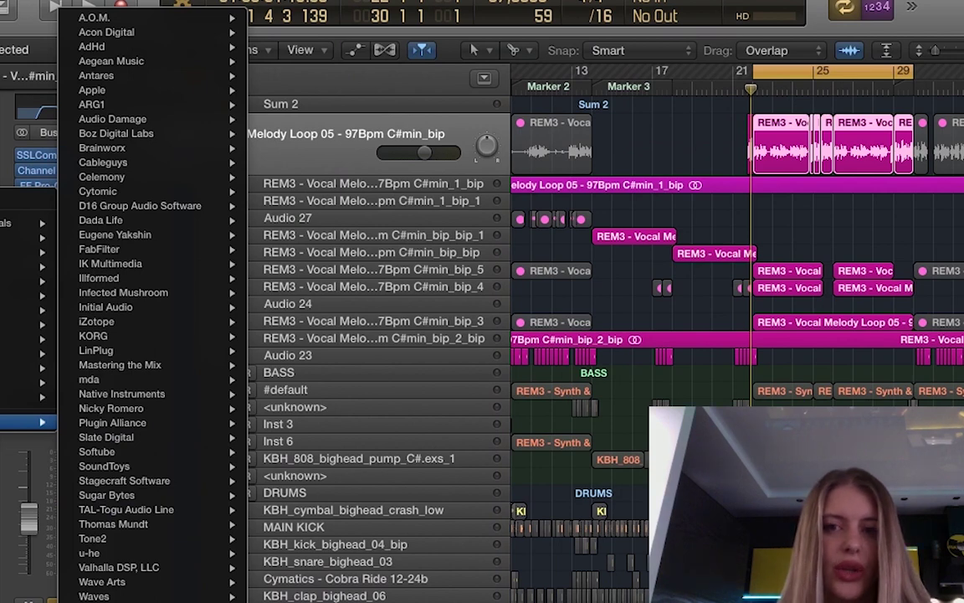
key(Escape)
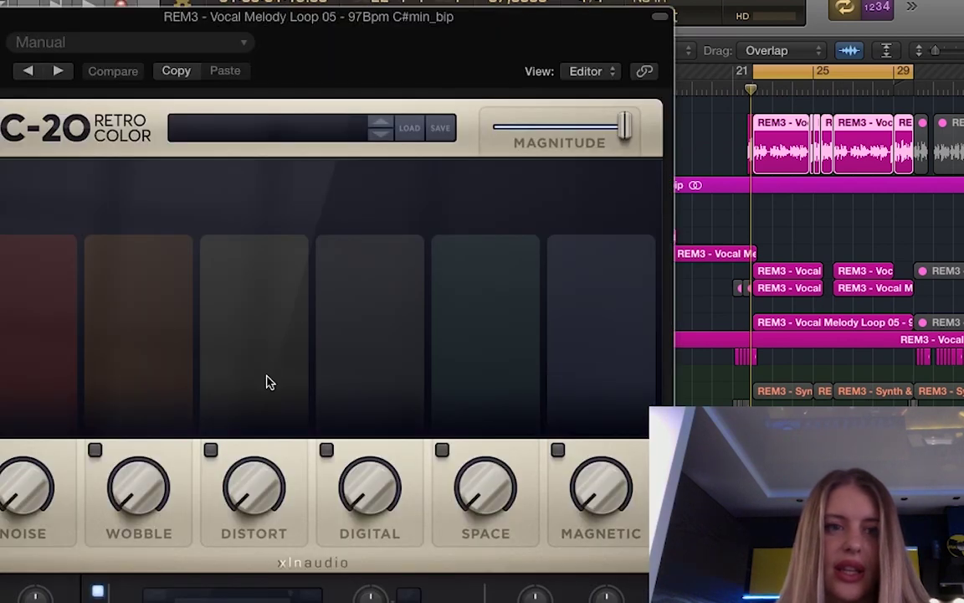
click(264, 127)
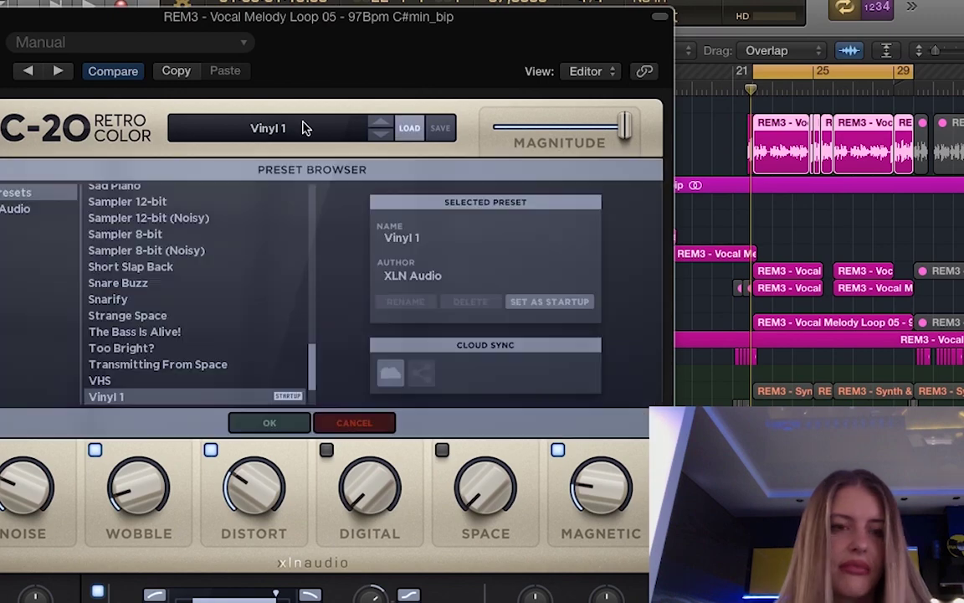
scroll(188, 243, up, 15)
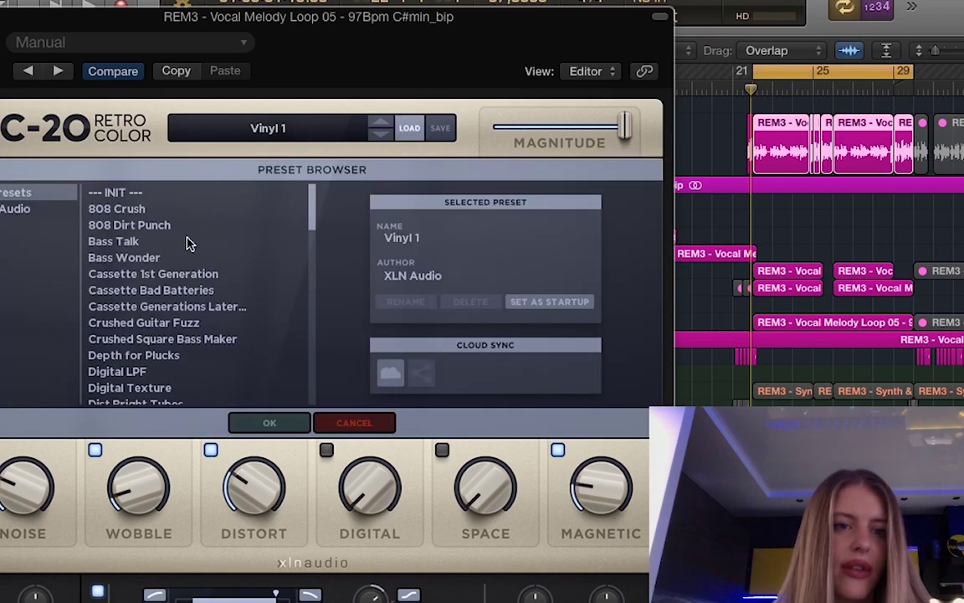
scroll(101, 335, down, 15)
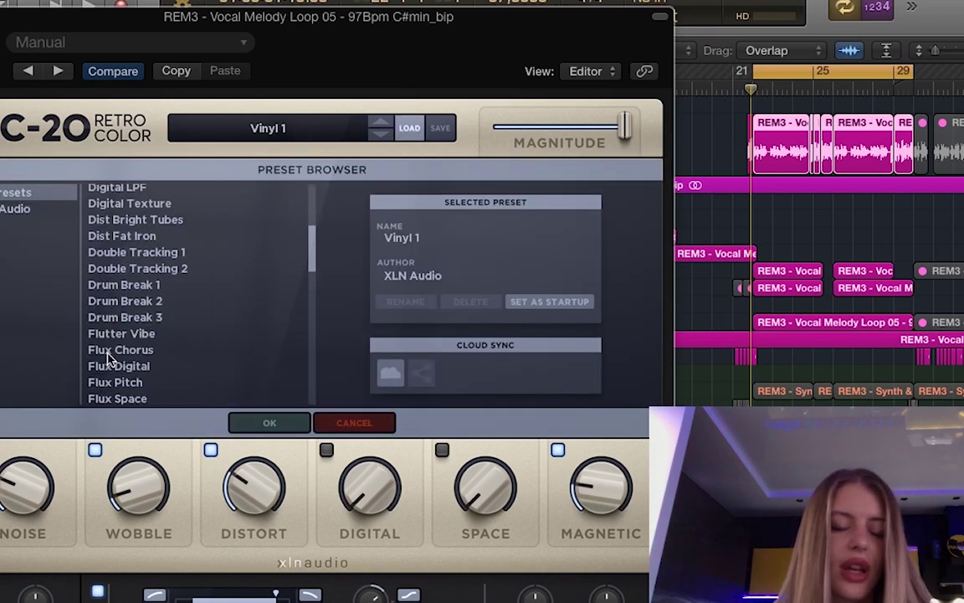
key(super+w)
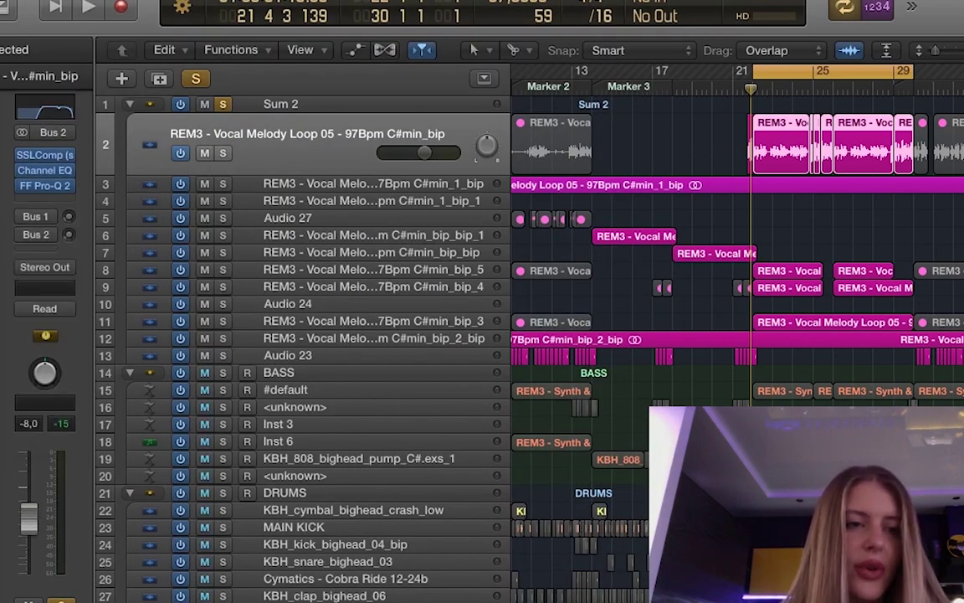
Inspect the Compressor's side-chain source and the Kickstart ducking curve on track 2.
click(45, 155)
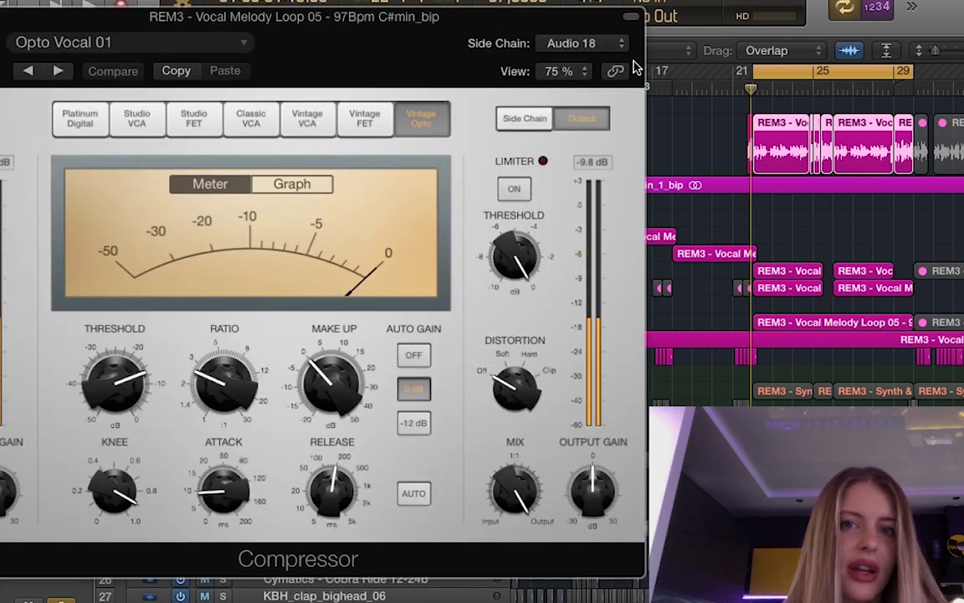
click(580, 44)
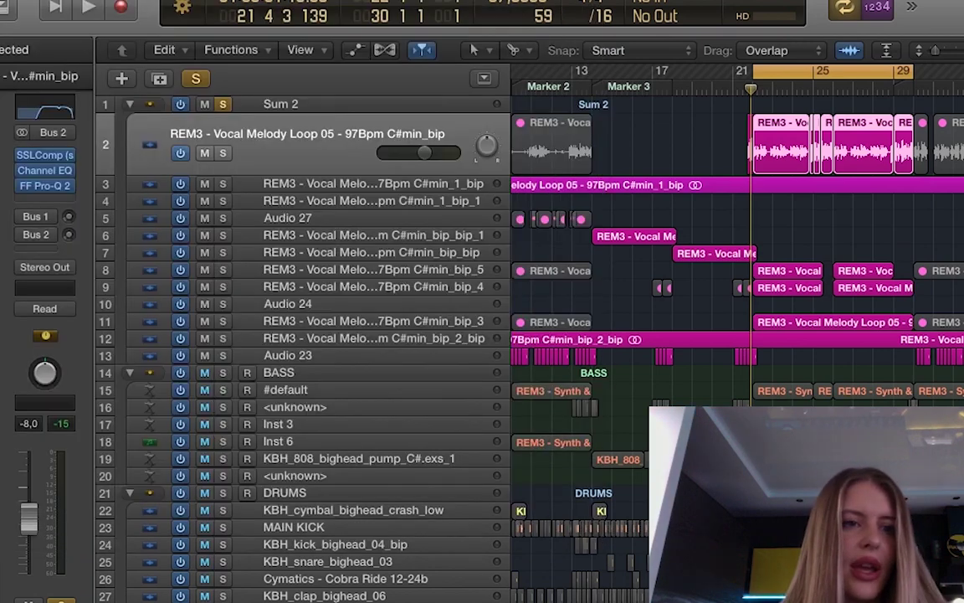
click(5, 196)
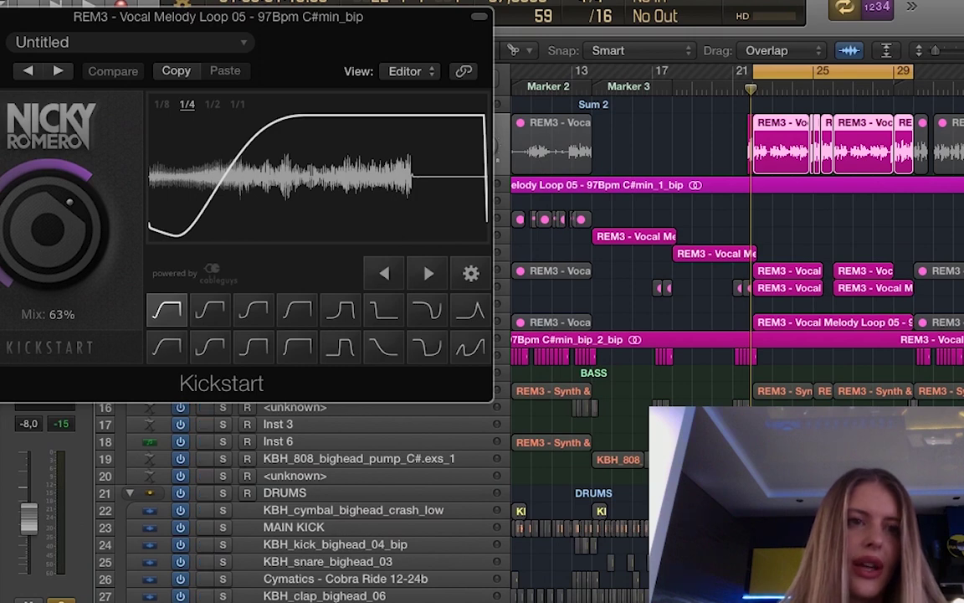
key(super+w)
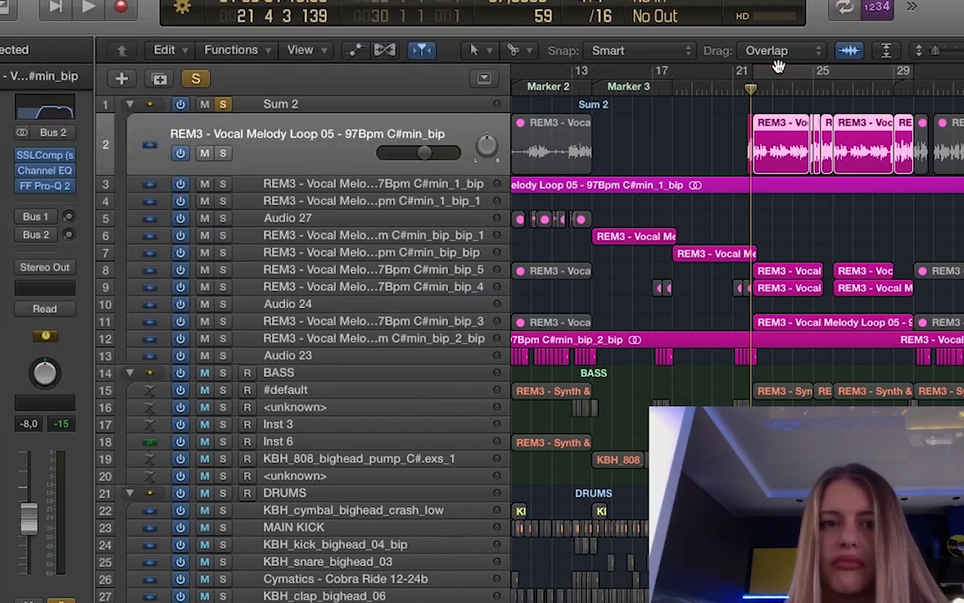
Solo vocal melody tracks 8, 9, 11 and 12 and restore the cycle range from bar 22 to 30.
key(Down)
key(Down)
key(Down)
key(Down)
key(Down)
key(Down)
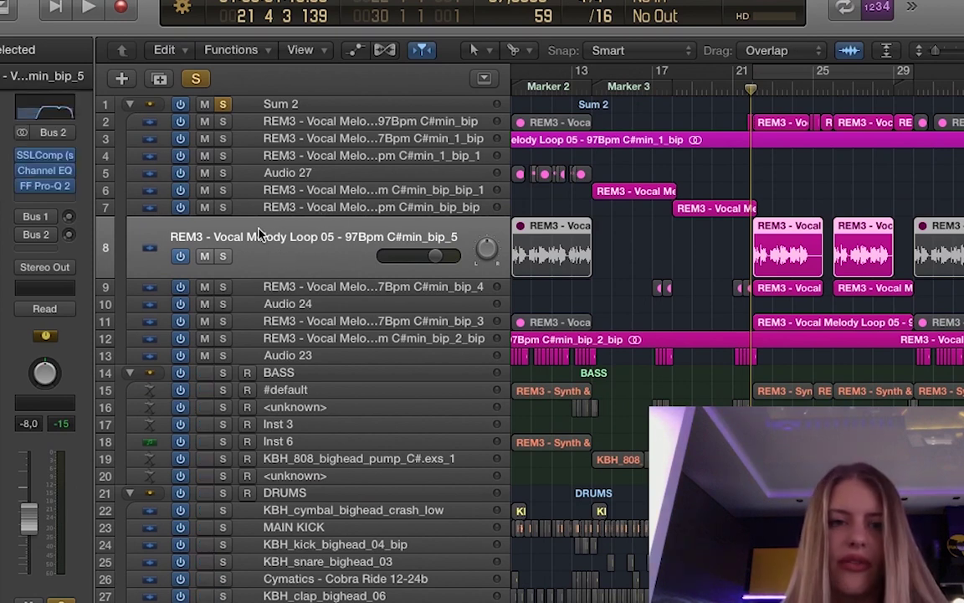
key(Down)
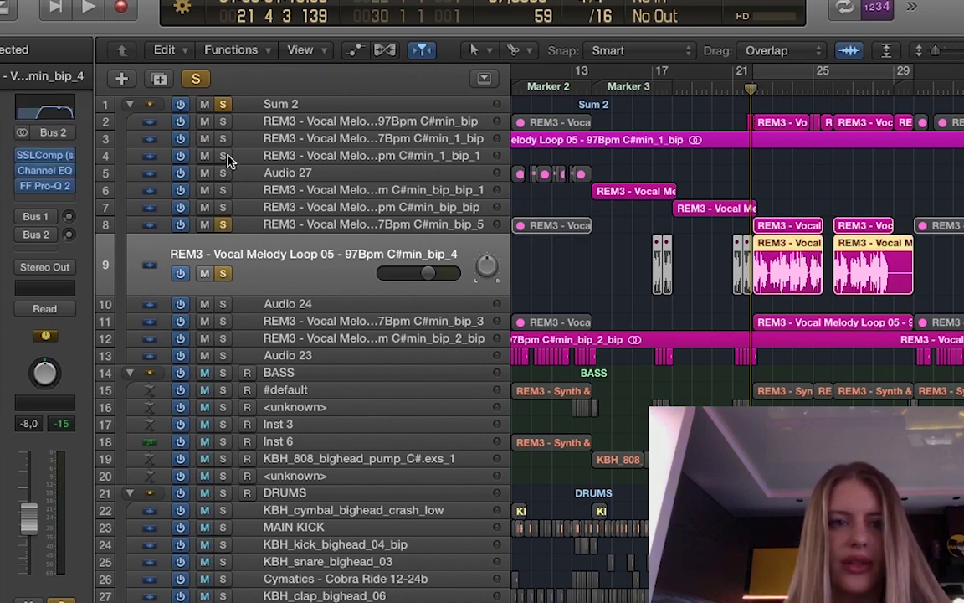
drag(753, 70, 897, 104)
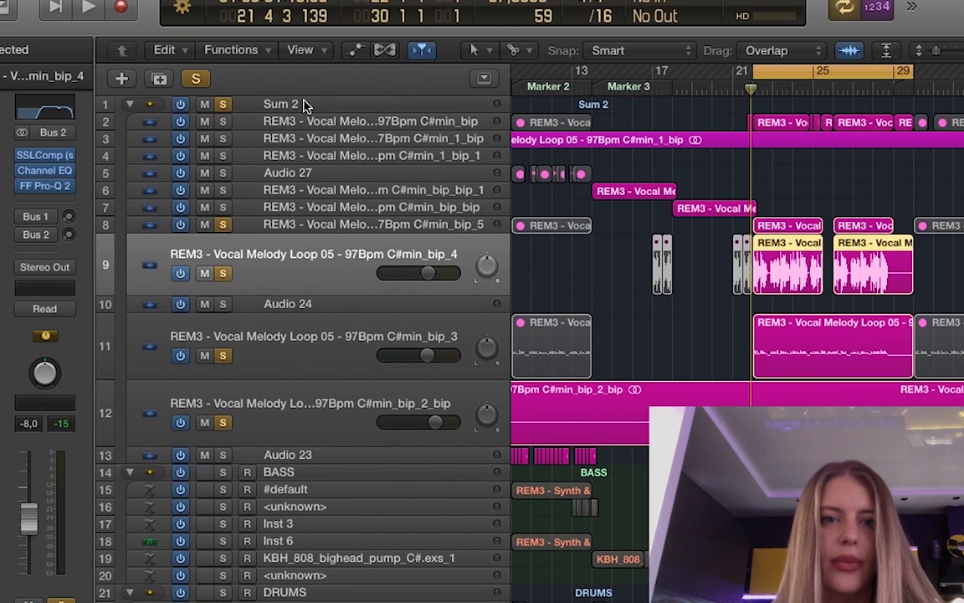
Inspect the SSL bus compressor on Sum 2, keeping Audio 14 - MAIN KICK as its side-chain source.
click(305, 104)
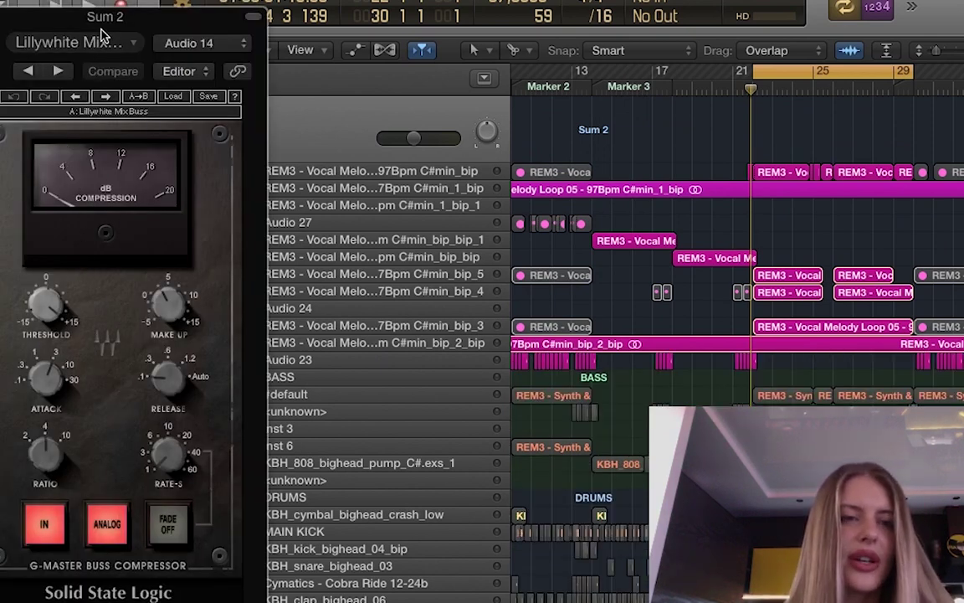
click(192, 43)
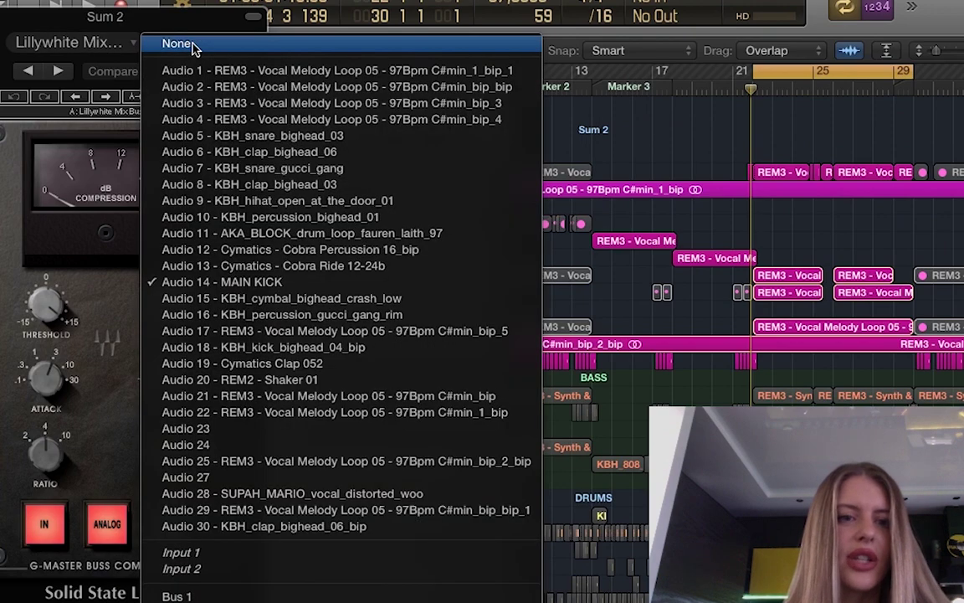
click(201, 282)
key(super+w)
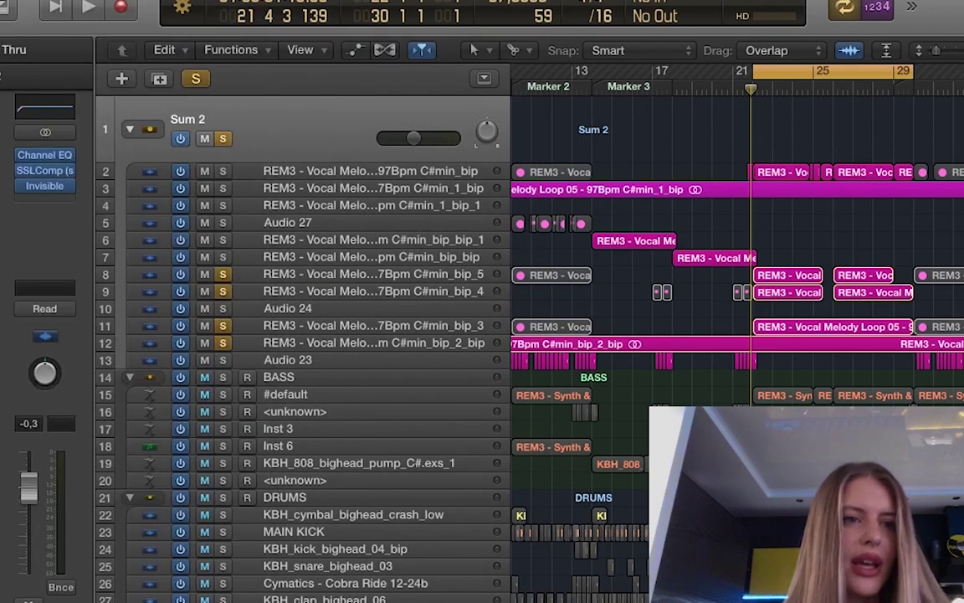
Inspect the Channel EQ and FF Pro-Q 2 curves on Sum 2 and close both plug-ins.
click(44, 155)
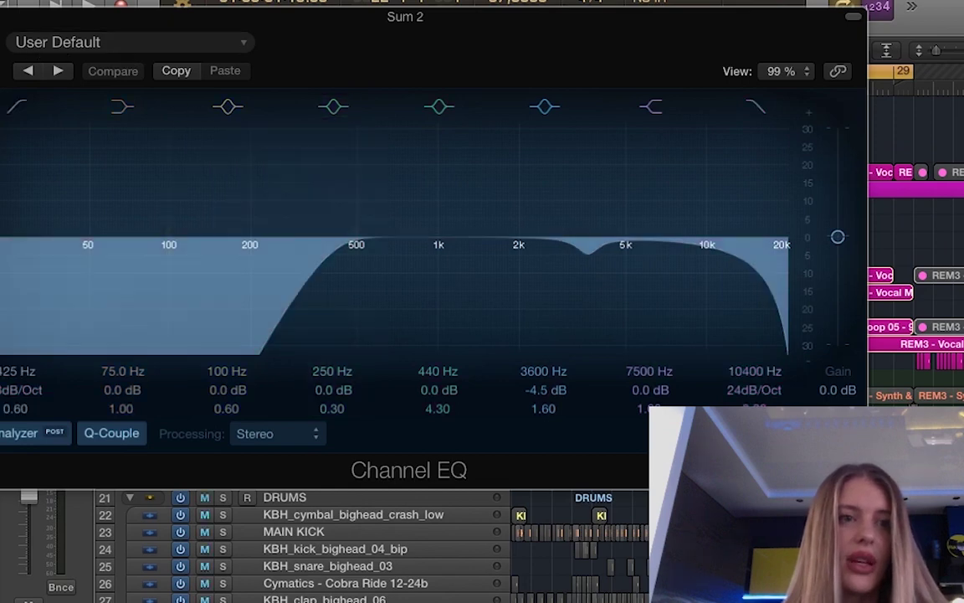
key(super+w)
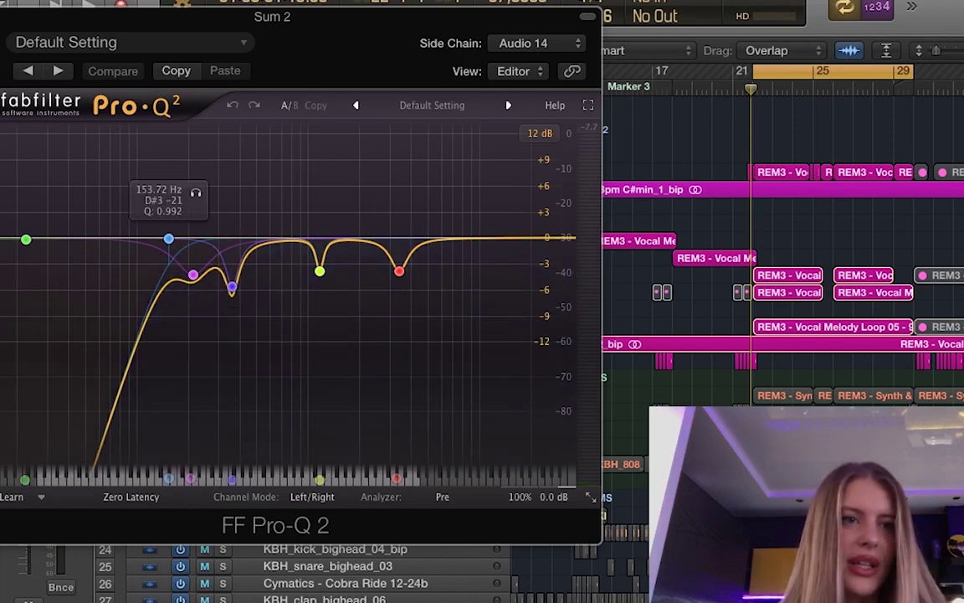
key(super+w)
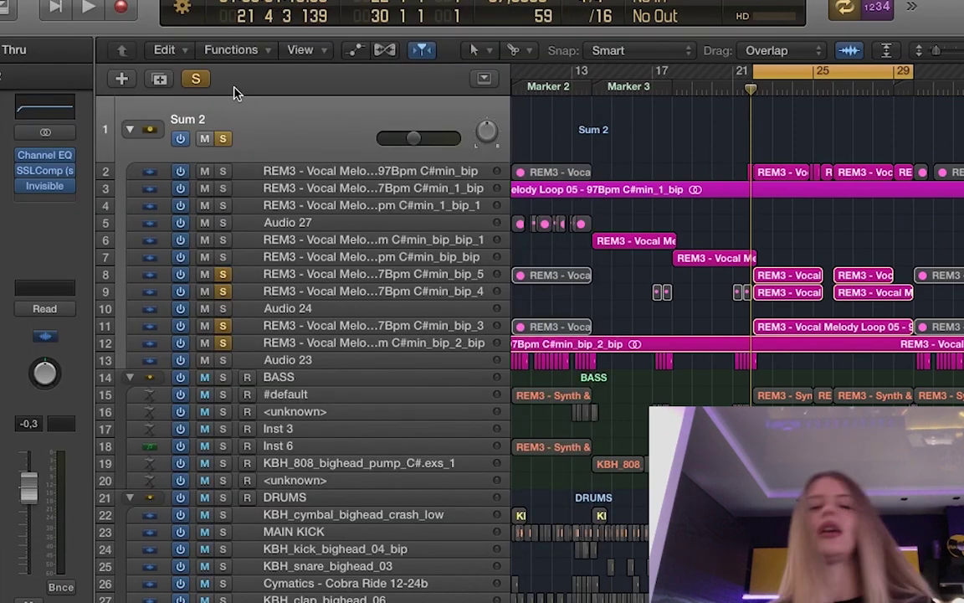
Clear the track solos and play the melody from bar 22 with only Sum 2 soloed.
click(197, 81)
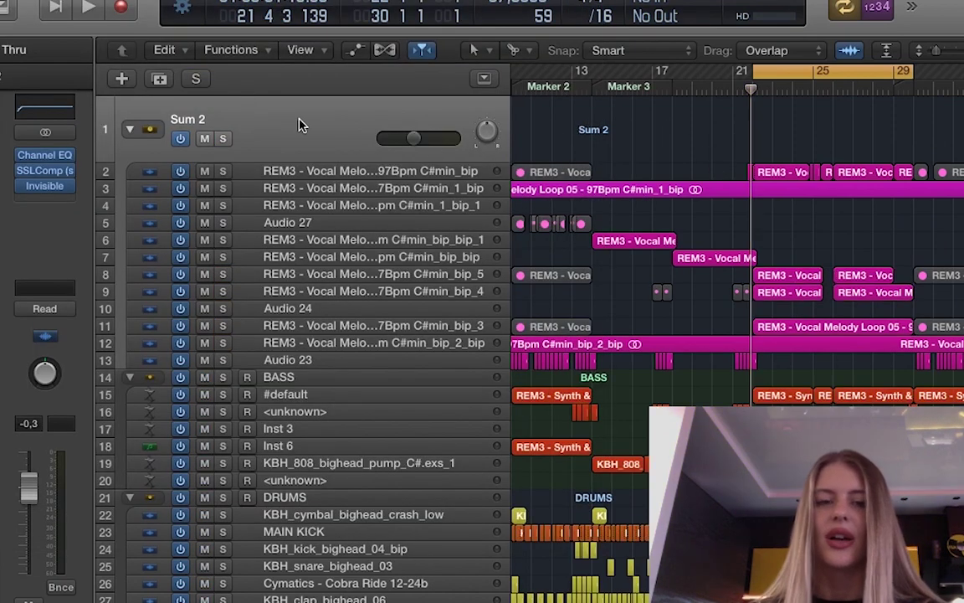
click(224, 138)
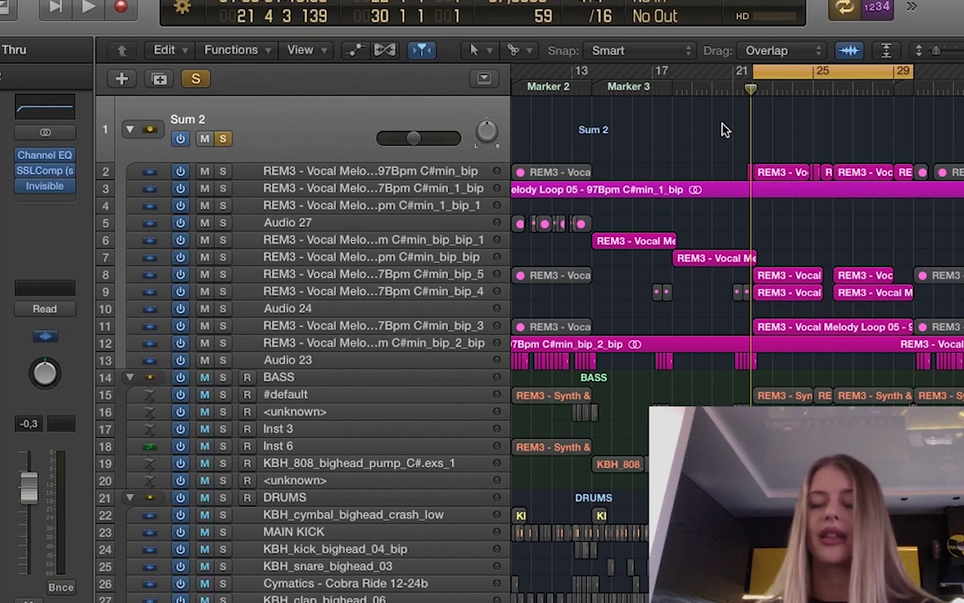
key(space)
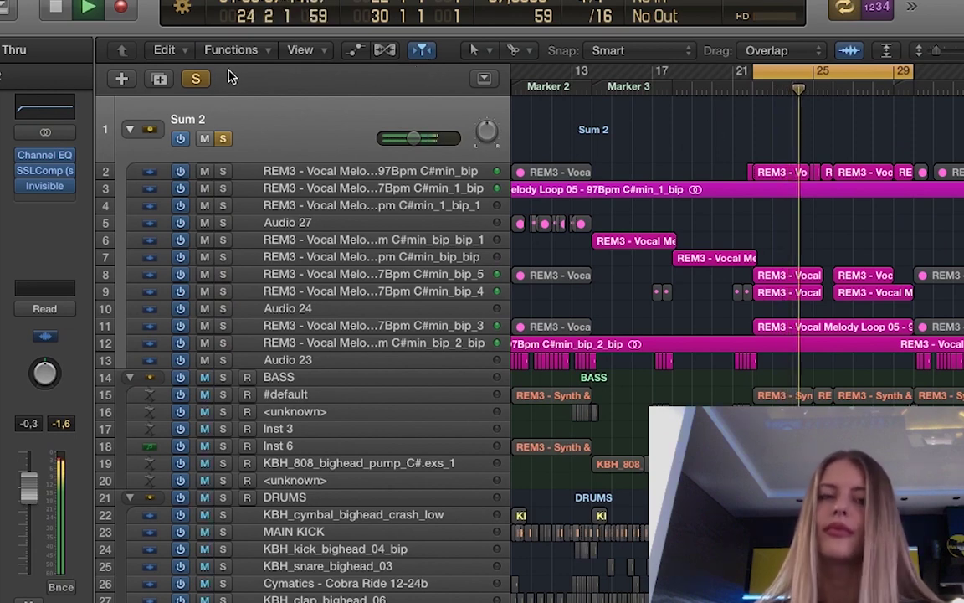
Play the soloed Sum 2 melody up to bar 30 with the cycle off, and clear the solo after stopping.
key(c)
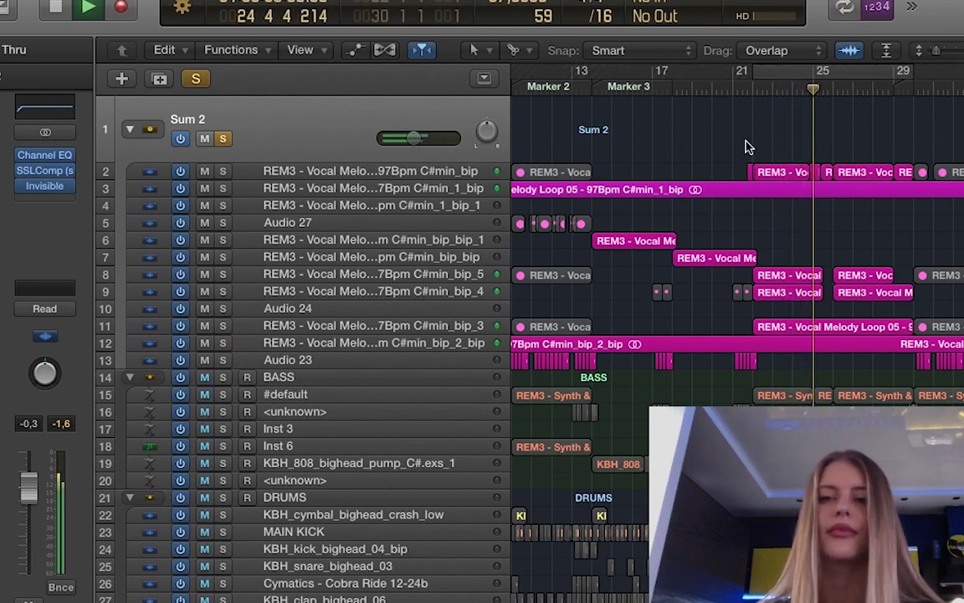
key(super+Left)
key(super+Left)
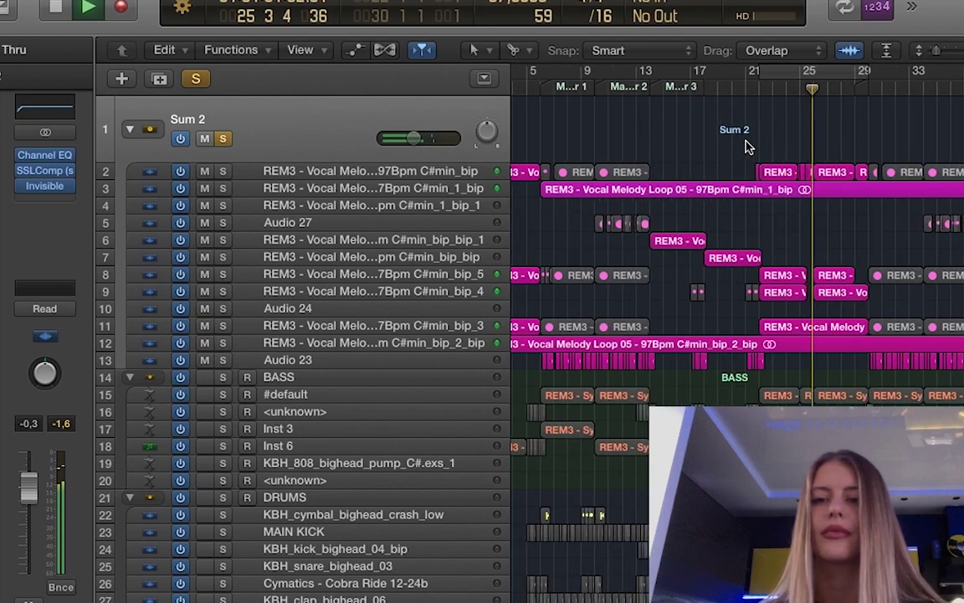
key(super+Right)
key(super+Right)
key(super+Right)
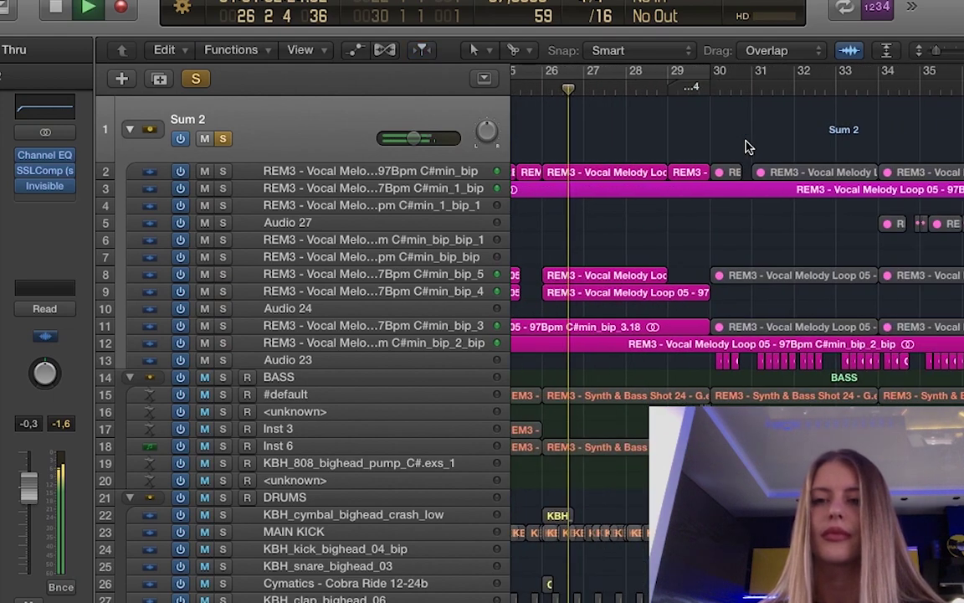
scroll(748, 148, left, 5)
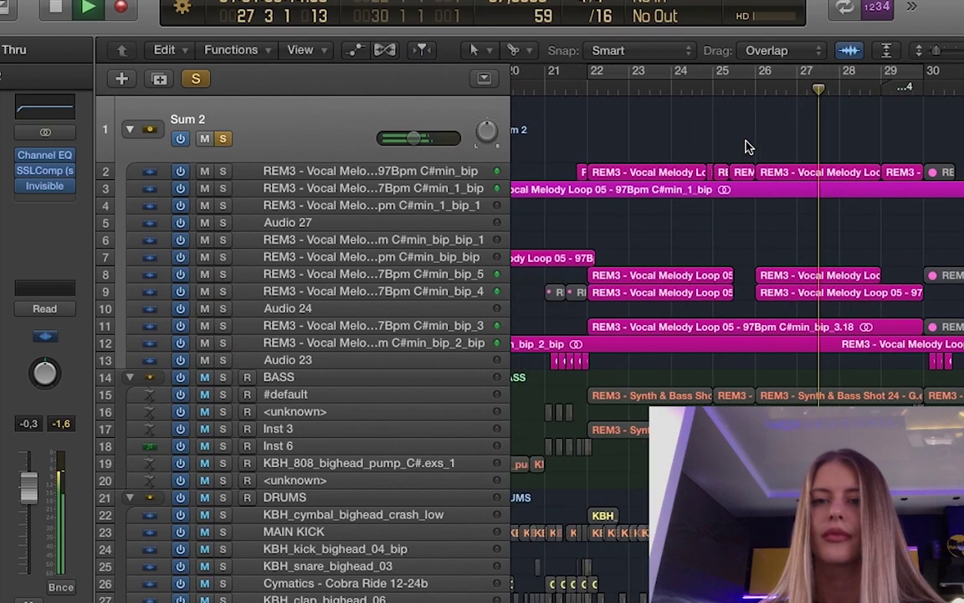
key(super+Left)
key(super+Left)
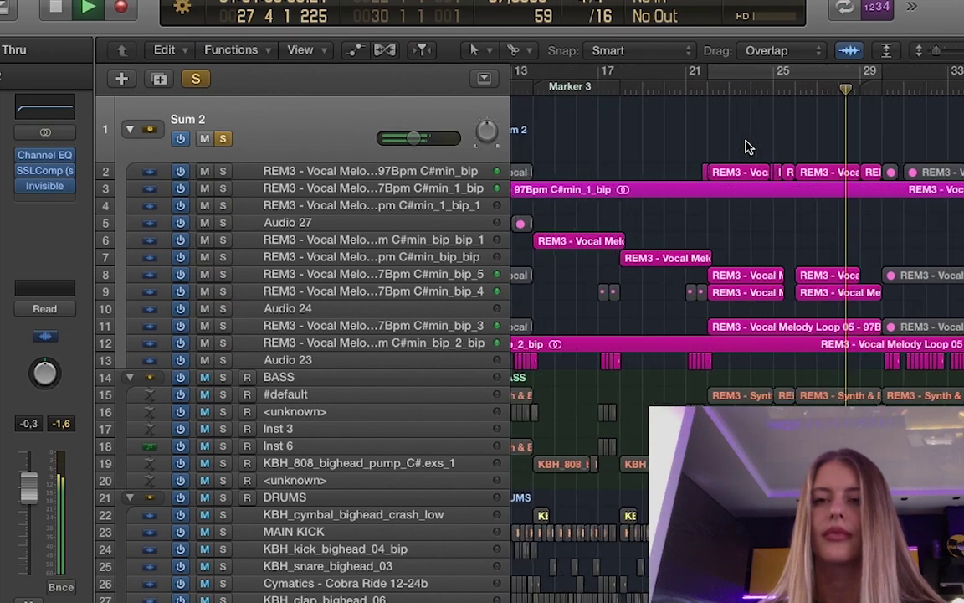
scroll(748, 147, right, 5)
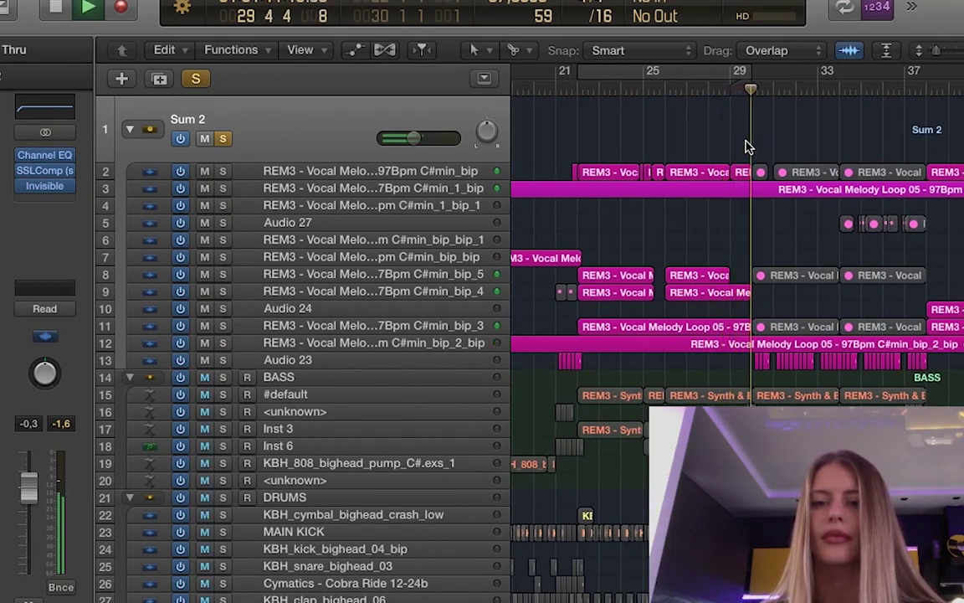
key(space)
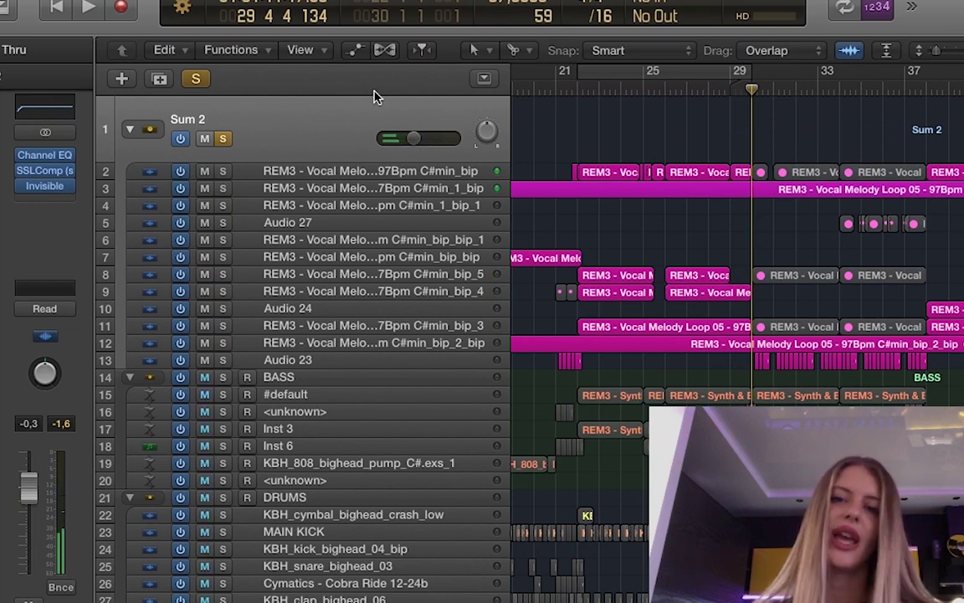
click(196, 80)
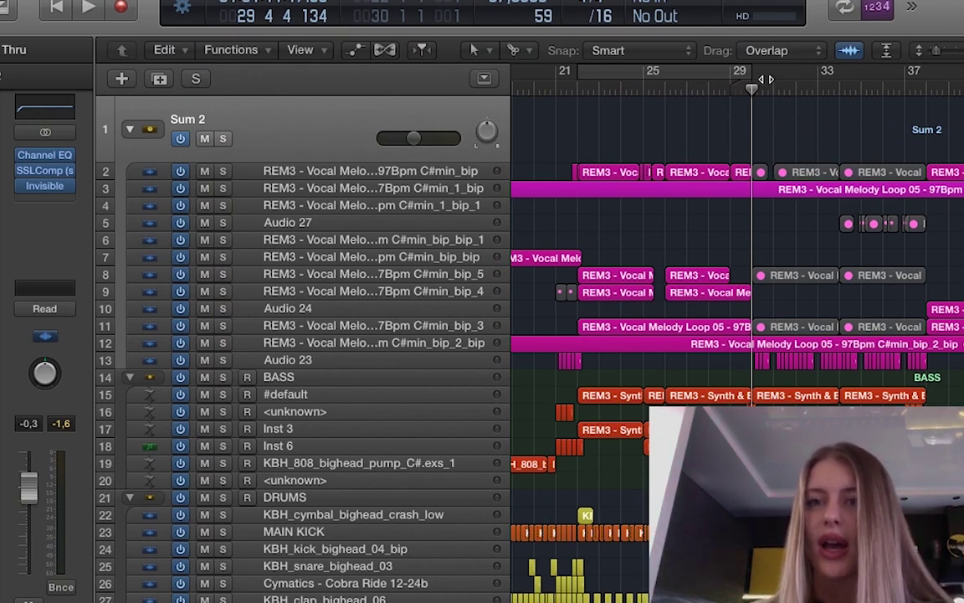
Set the cycle range from bar 30 to 38 and enlarge track 12, the vocal melody loop ending in bip_2_bip.
drag(756, 81, 922, 107)
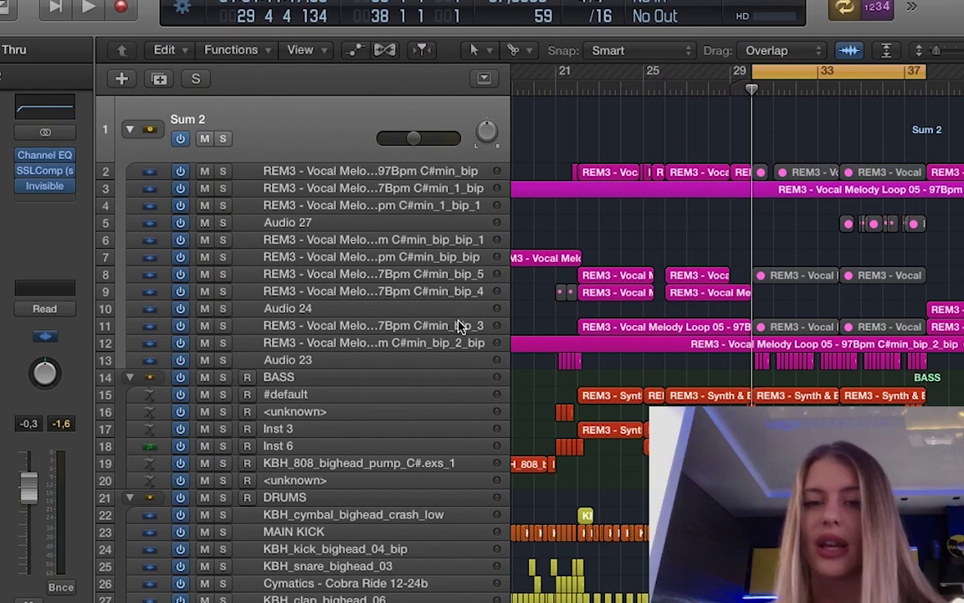
drag(496, 347, 494, 372)
scroll(575, 289, down, 5)
scroll(576, 288, up, 5)
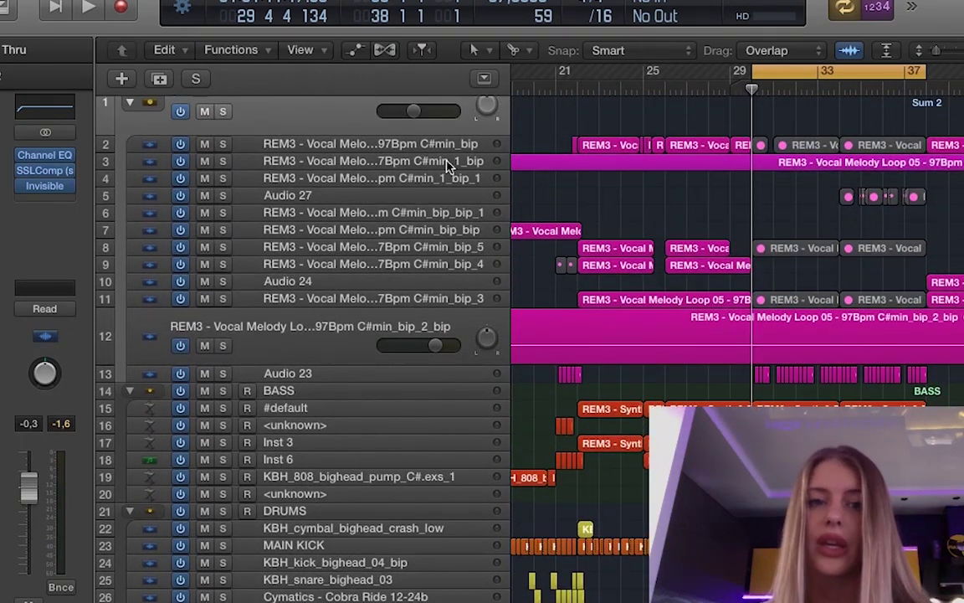
Start playback from bar 30 and rename the unnamed track 16 in the BASS group as CYMATICS 2020 MELODY.
scroll(599, 124, up, 1)
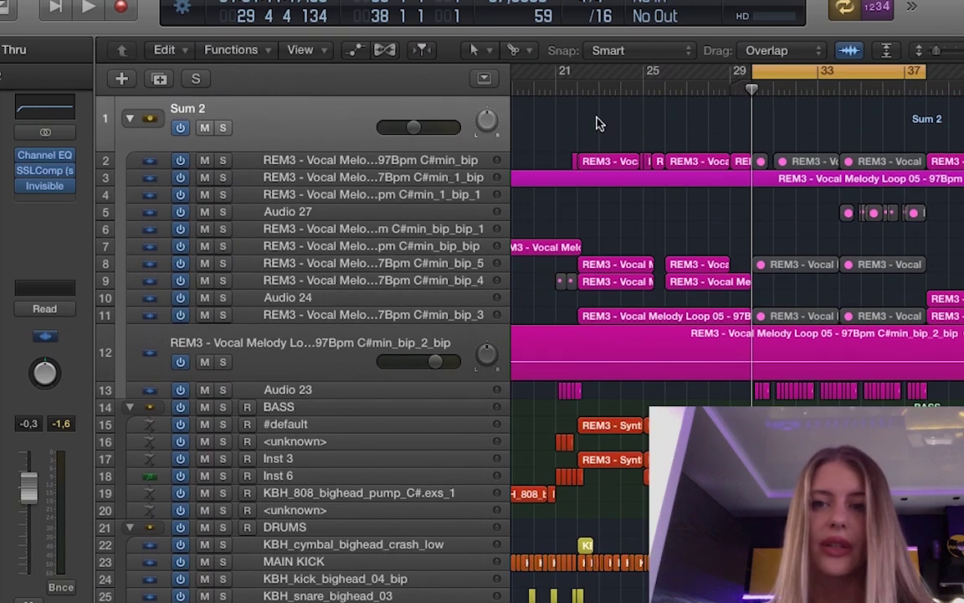
key(space)
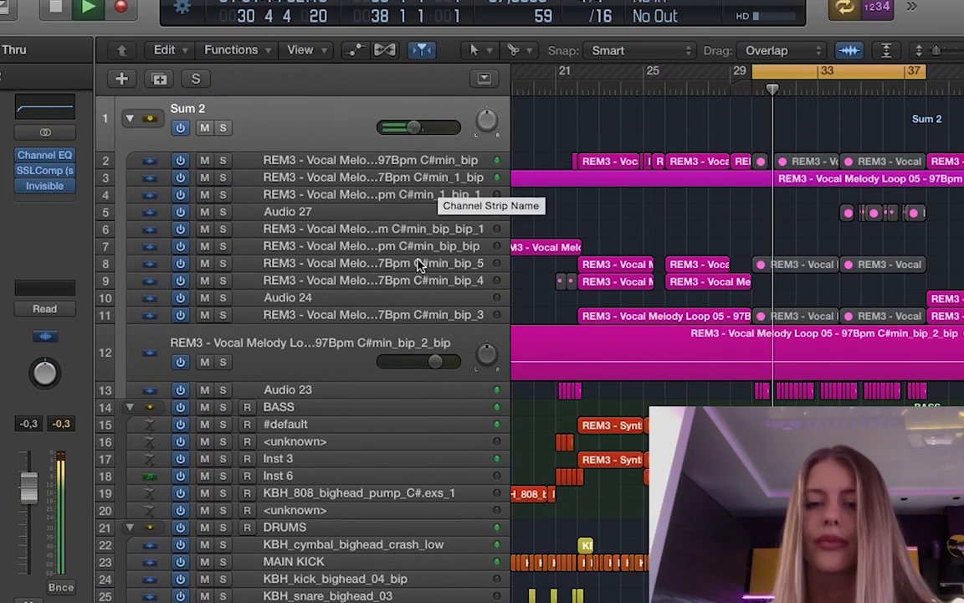
click(303, 389)
double_click(305, 391)
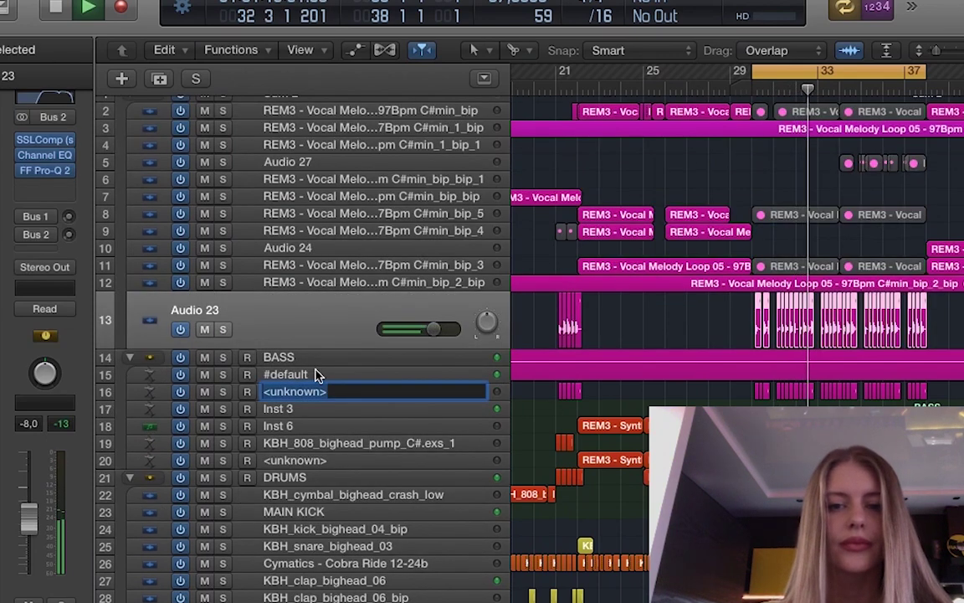
text(CY)
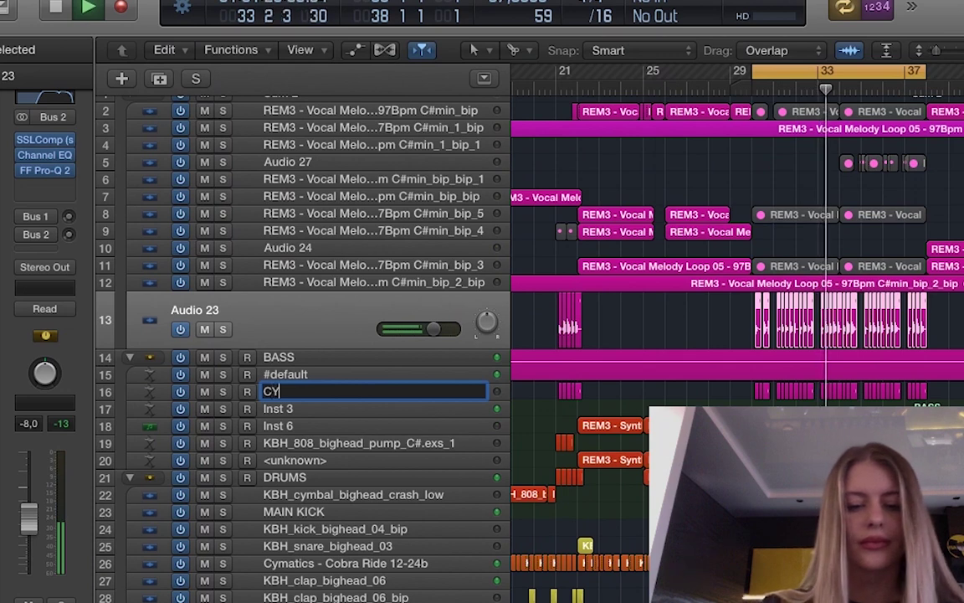
text(MATICS 2020 M)
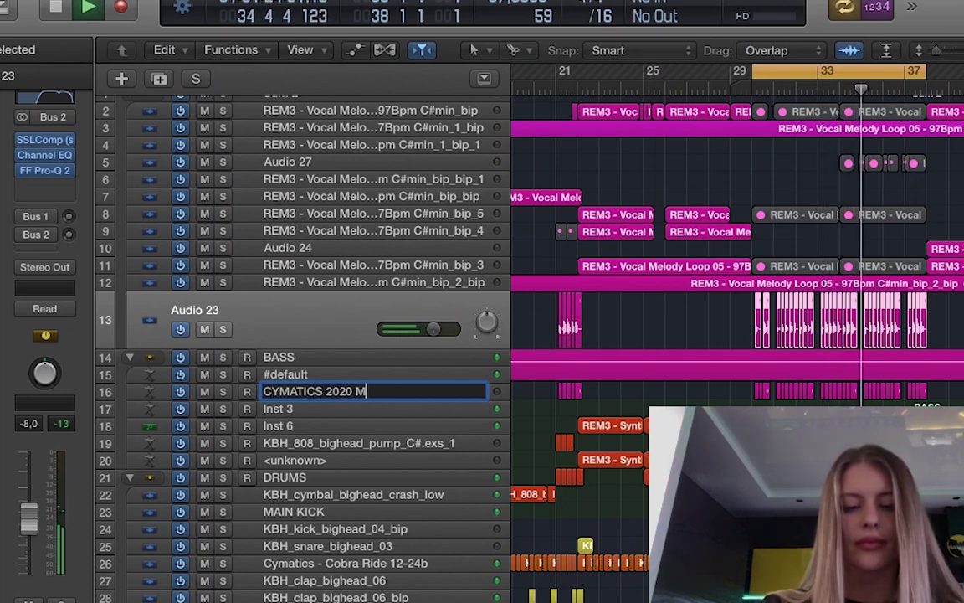
text(ELODY)
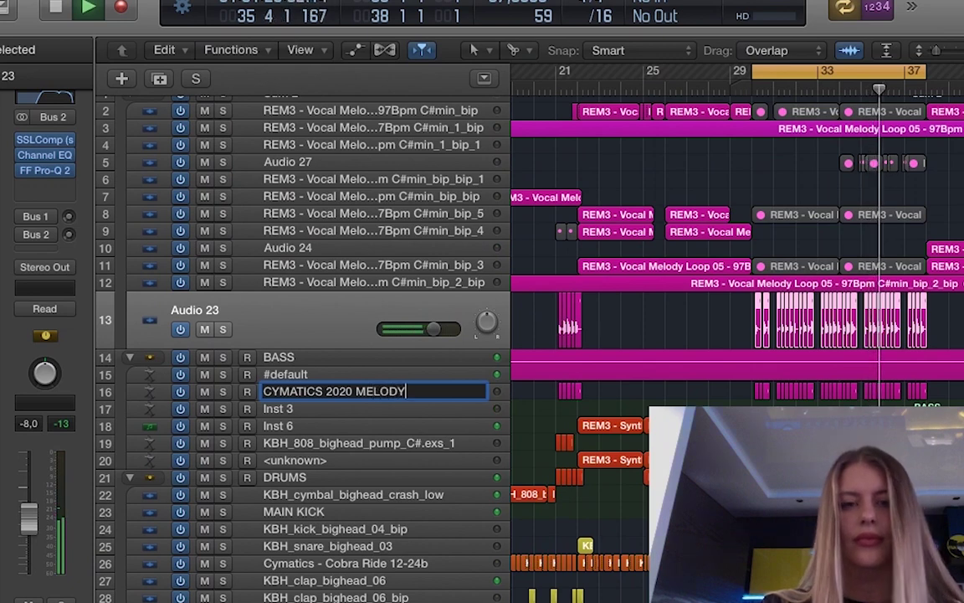
key(Return)
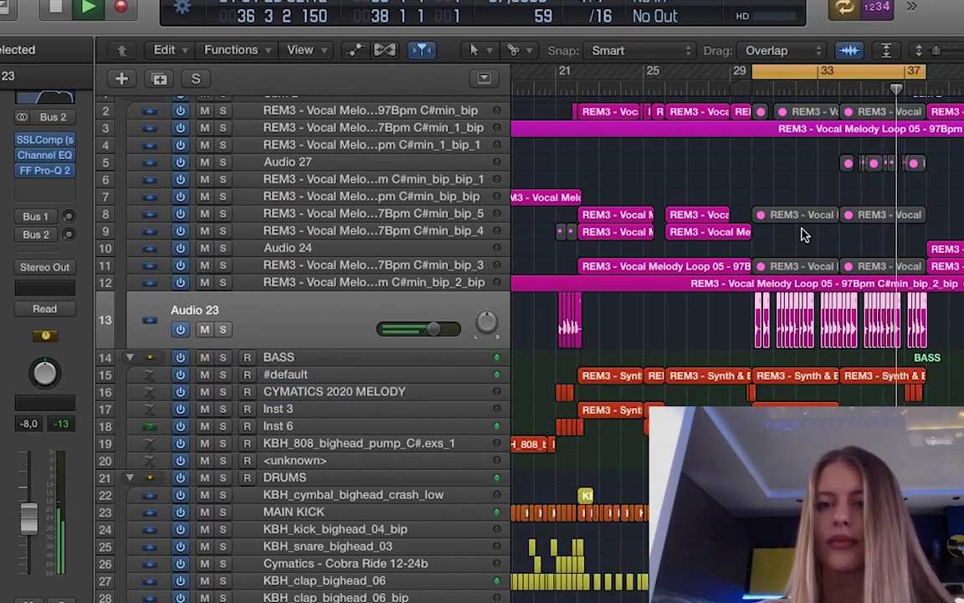
Play on past bar 38 with the cycle off, and after stopping activate a cycle range from bar 14 to 22.
click(858, 75)
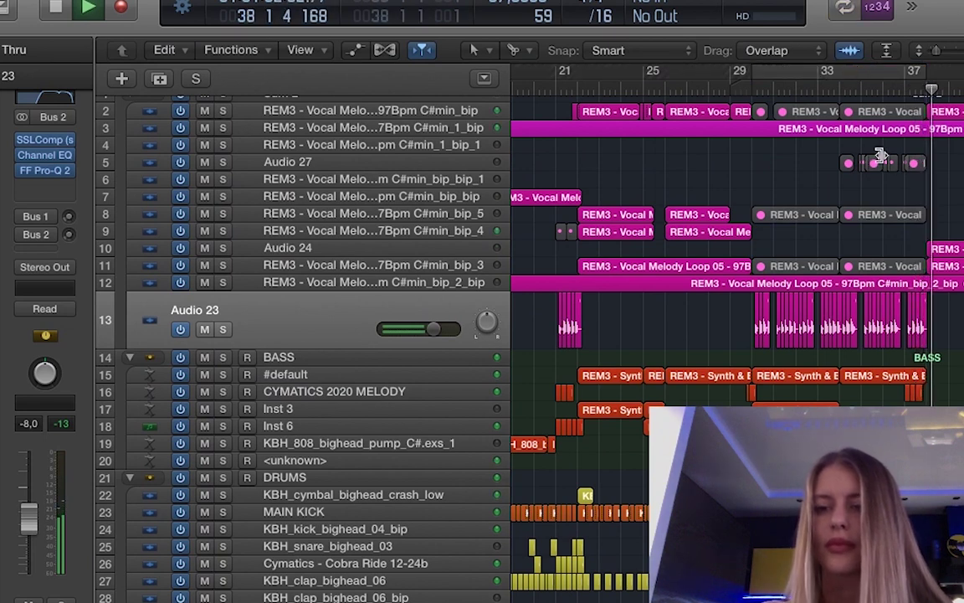
scroll(758, 107, down, 5)
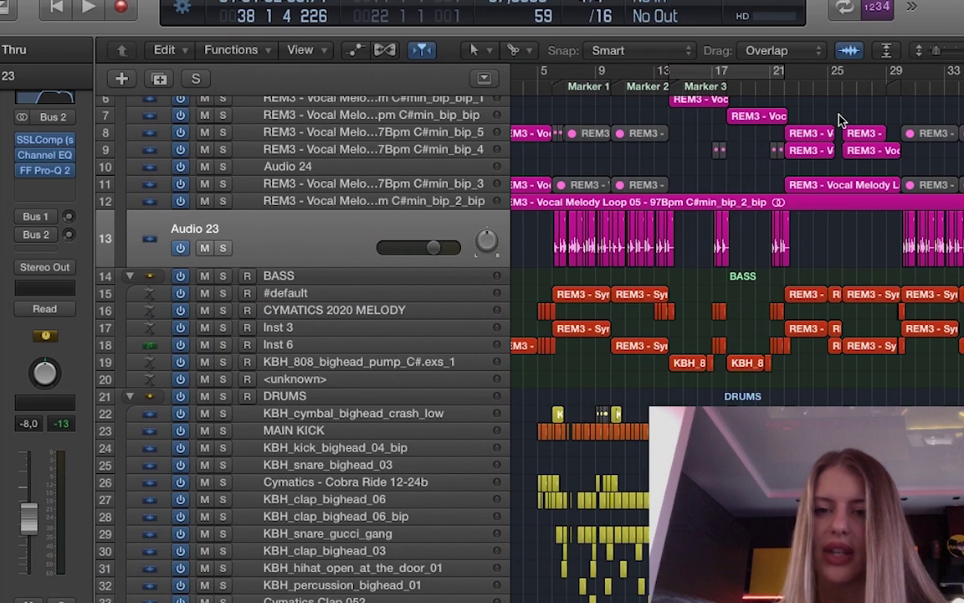
click(747, 71)
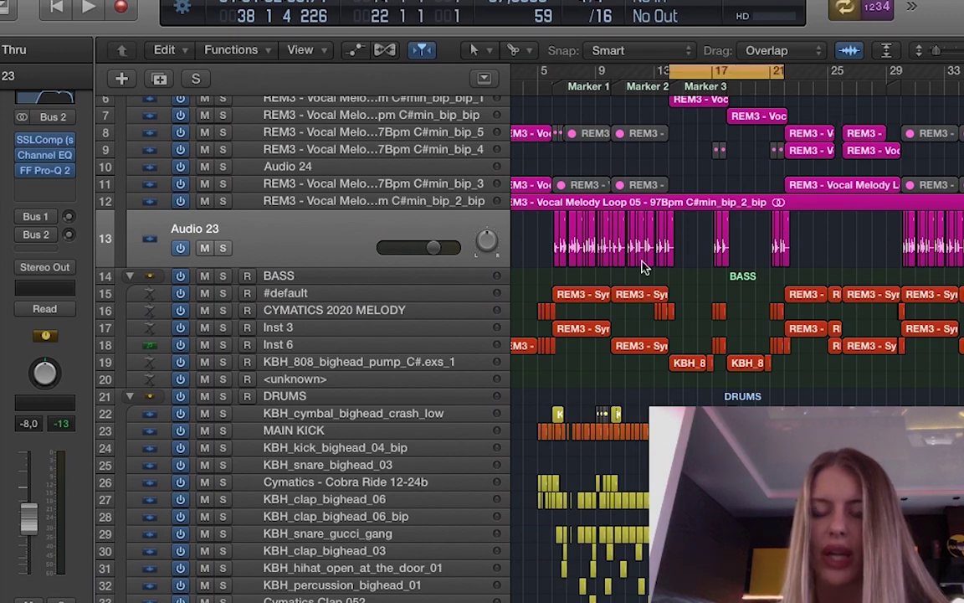
Enlarge track 19, KBH_808_bighead_pump_C#.exs_1, and solo it.
scroll(643, 267, down, 5)
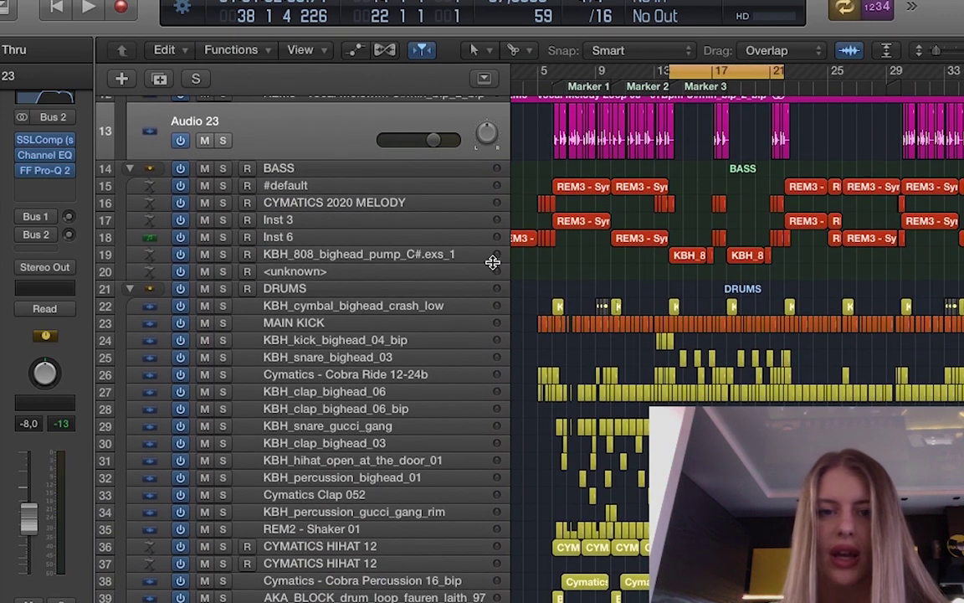
drag(494, 267, 493, 298)
scroll(633, 270, right, 10)
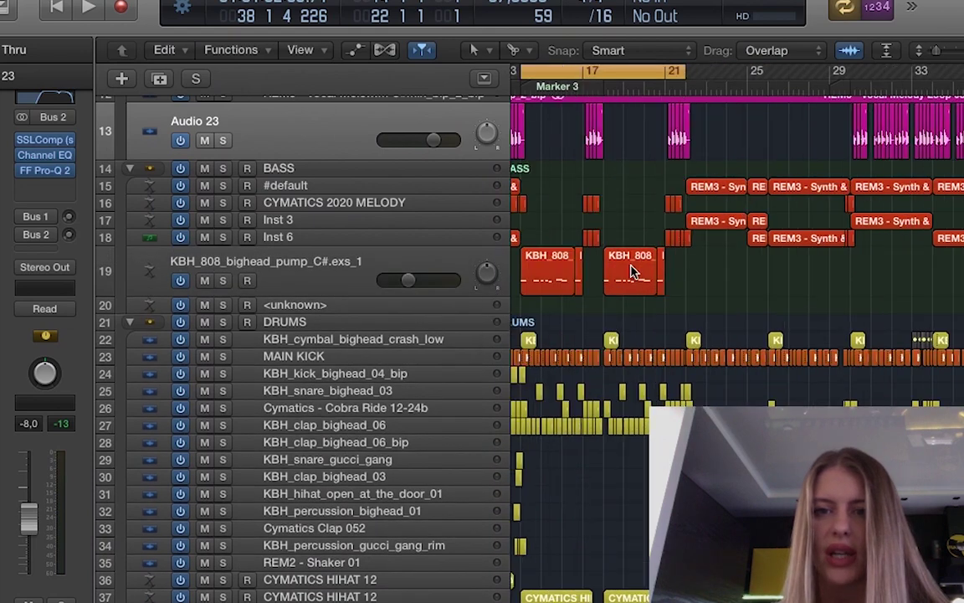
scroll(633, 270, left, 10)
scroll(634, 271, up, 1)
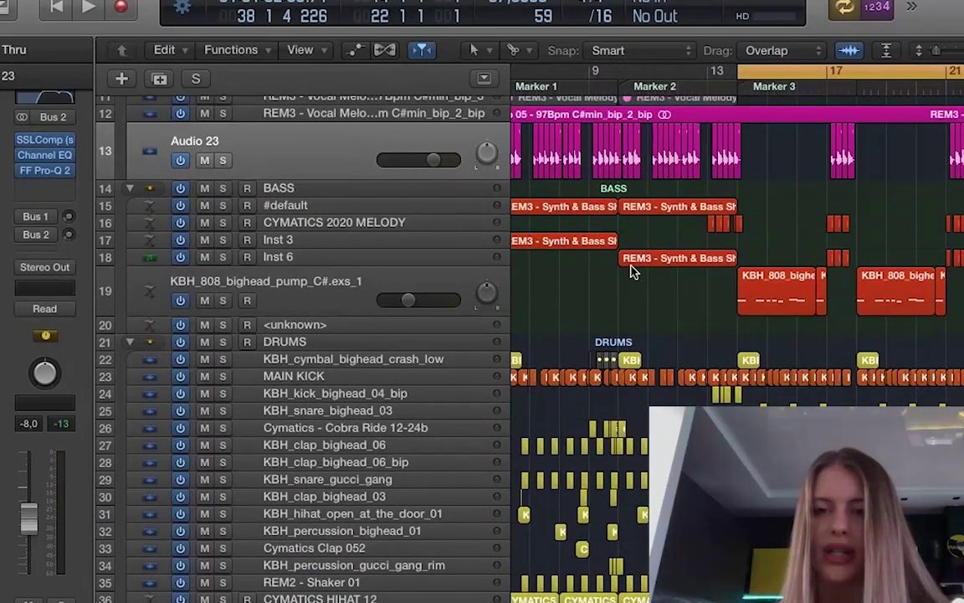
click(222, 300)
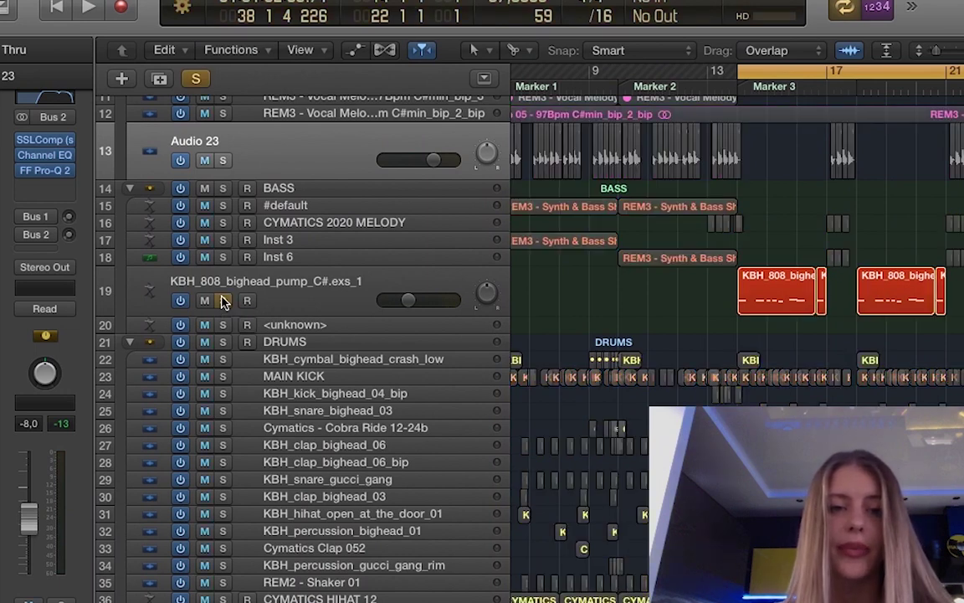
Open the 808 region at bar 14 in the Piano Roll and select all of its notes.
double_click(773, 307)
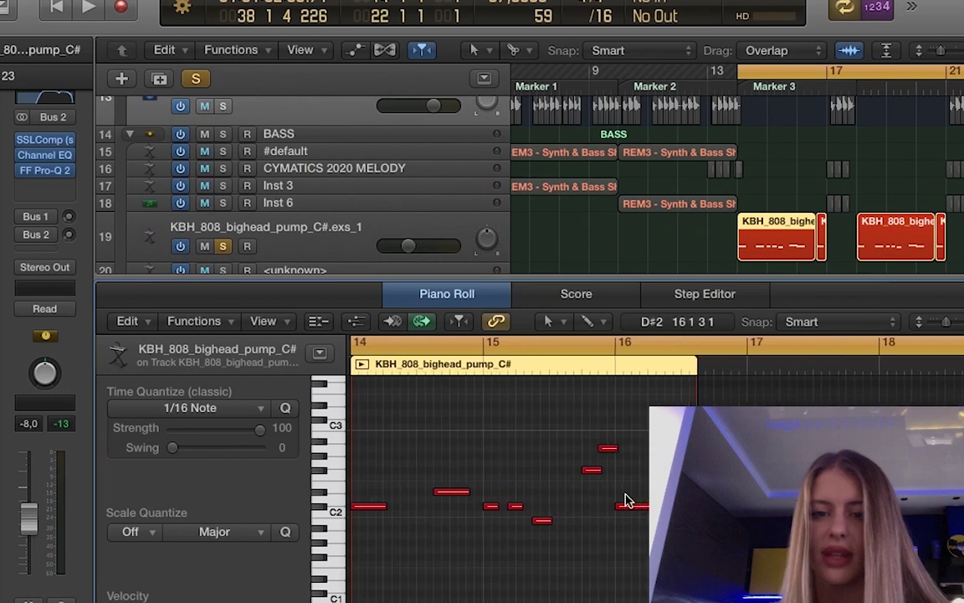
key(super+Right)
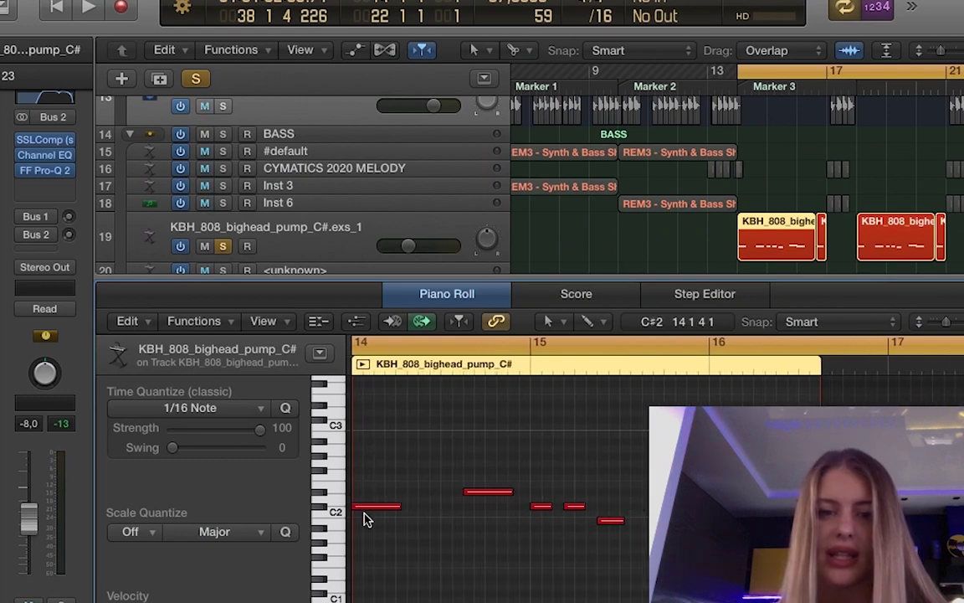
drag(394, 530, 657, 439)
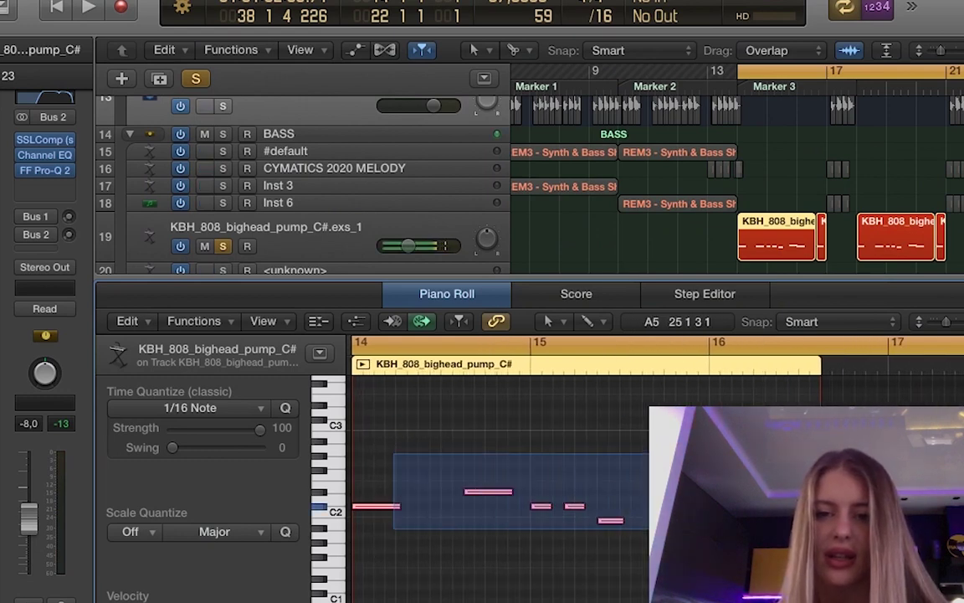
drag(388, 548, 786, 387)
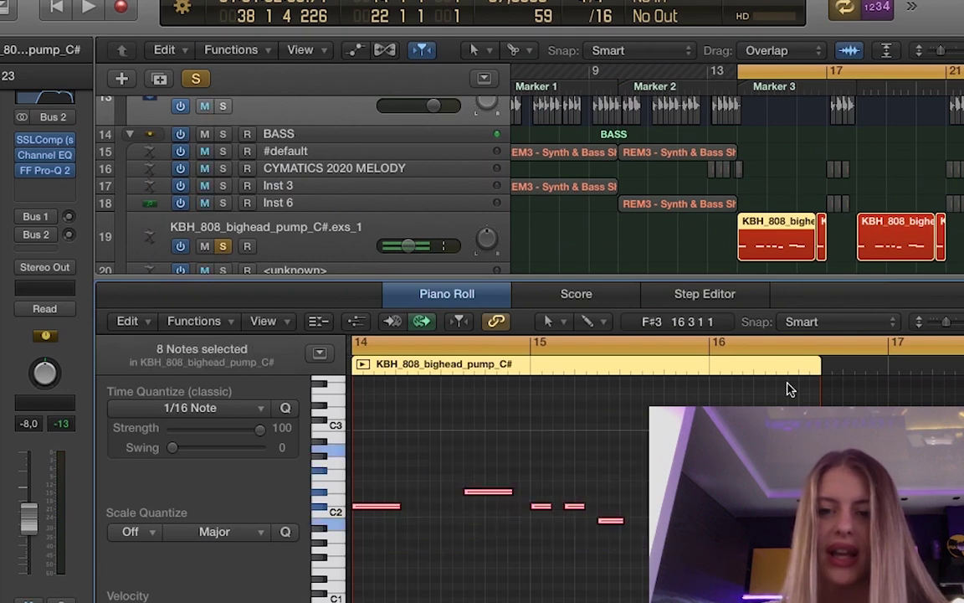
Select the 808 track, then inspect its Channel EQ curve and EXS24 sampler settings and hide the plug-in windows.
click(224, 227)
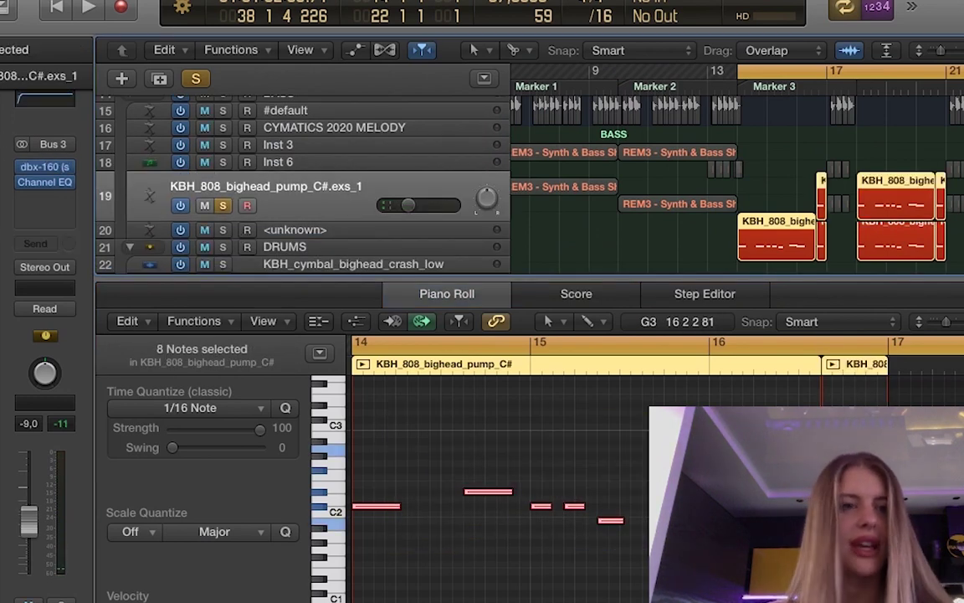
click(45, 182)
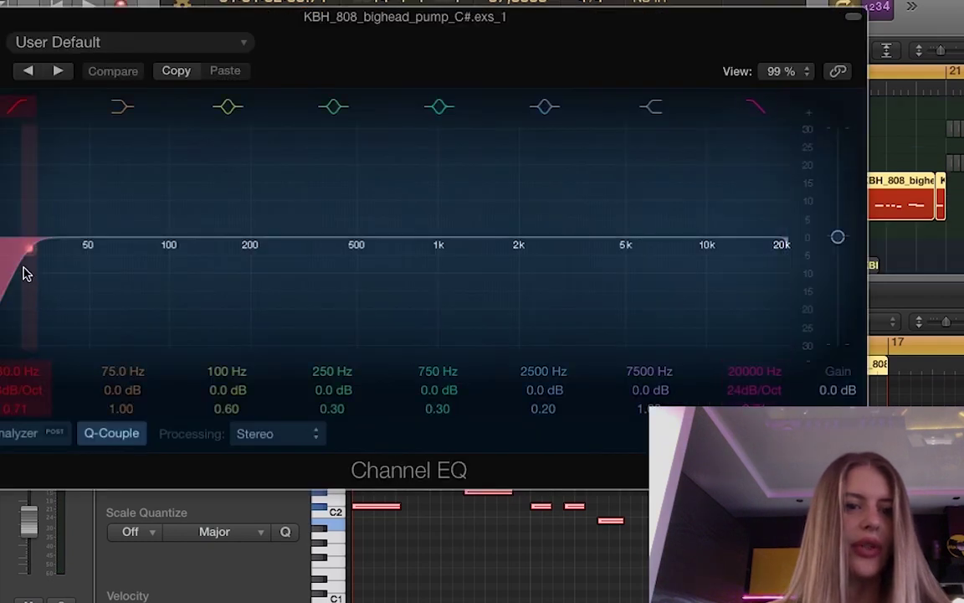
key(super+w)
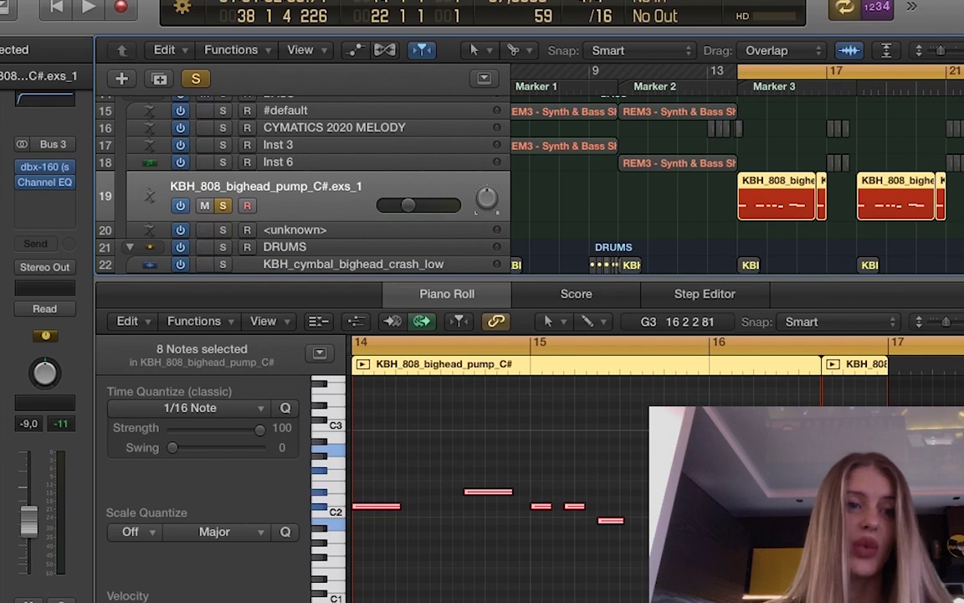
key(v)
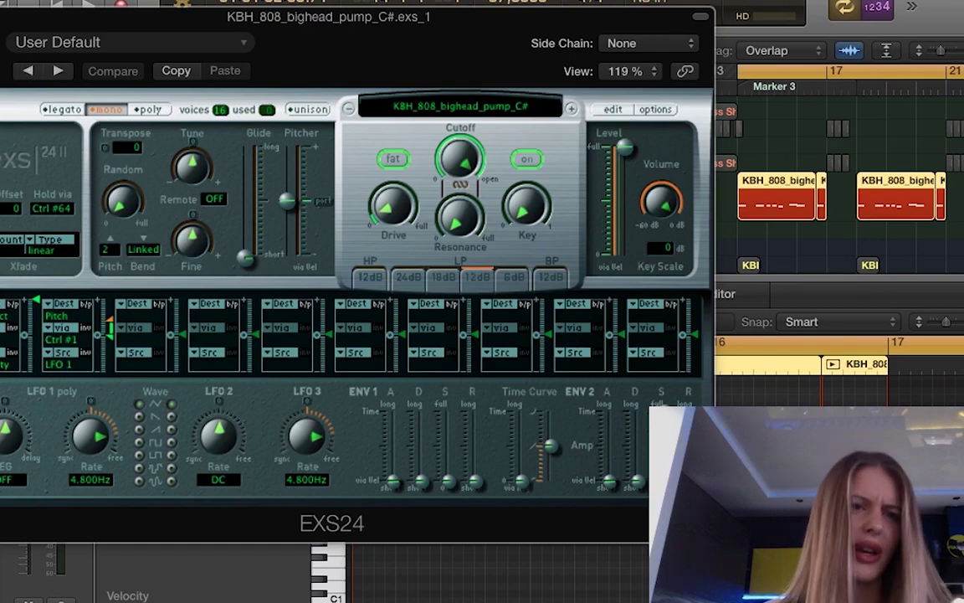
key(v)
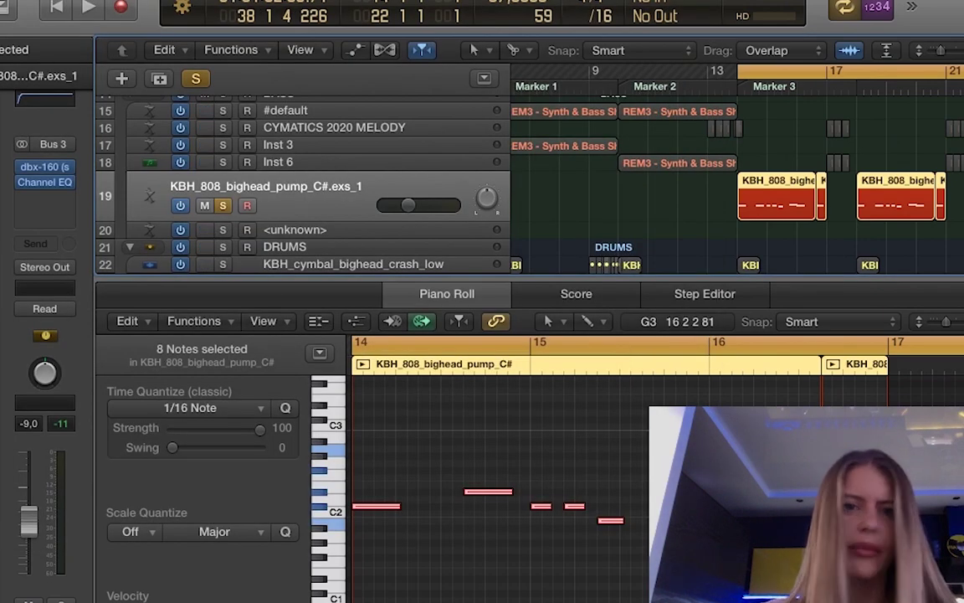
Set the side-chain source of the 808 track's Compressor to None, and close the Compressor and OTT windows.
key(v)
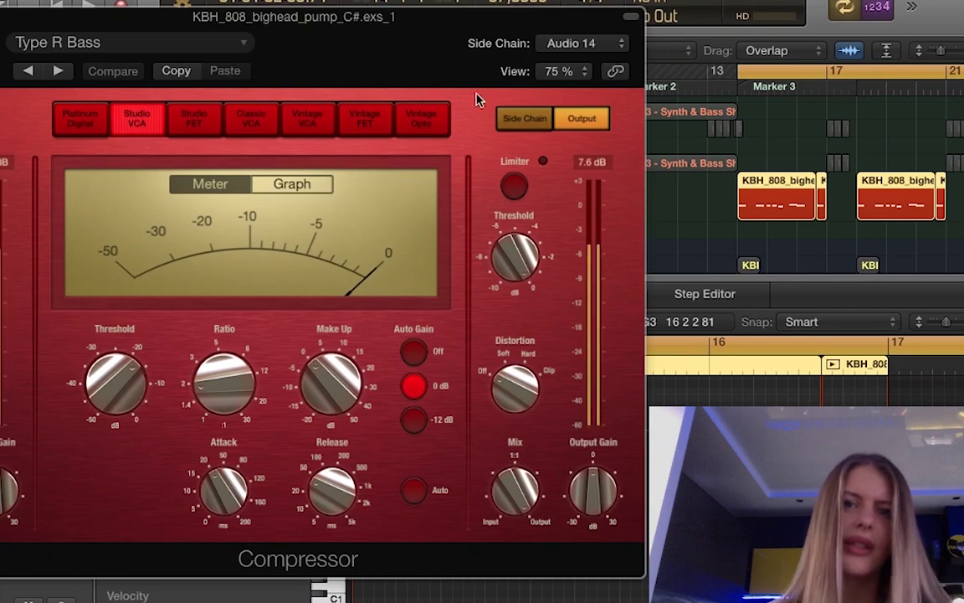
click(586, 45)
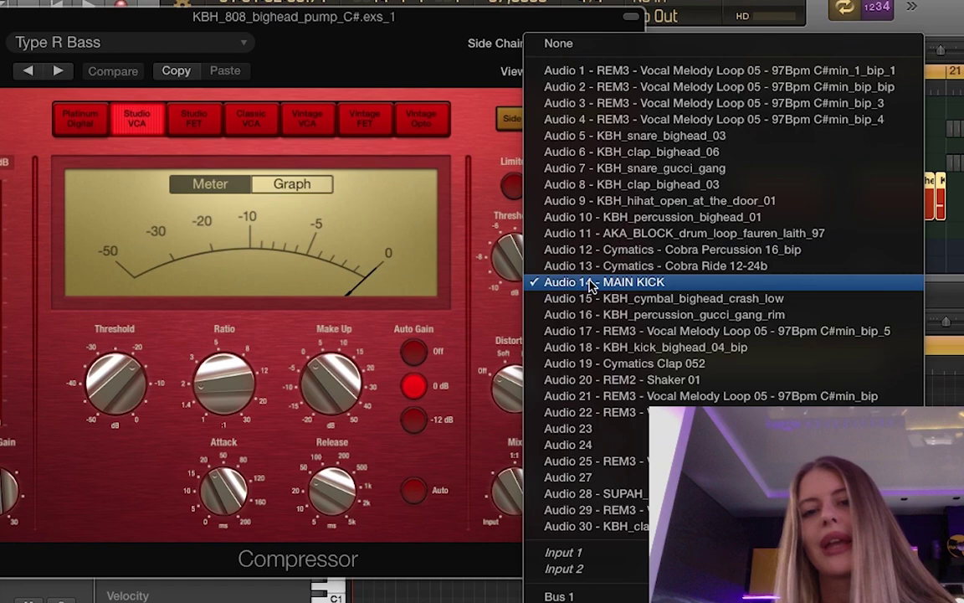
click(570, 43)
key(super+w)
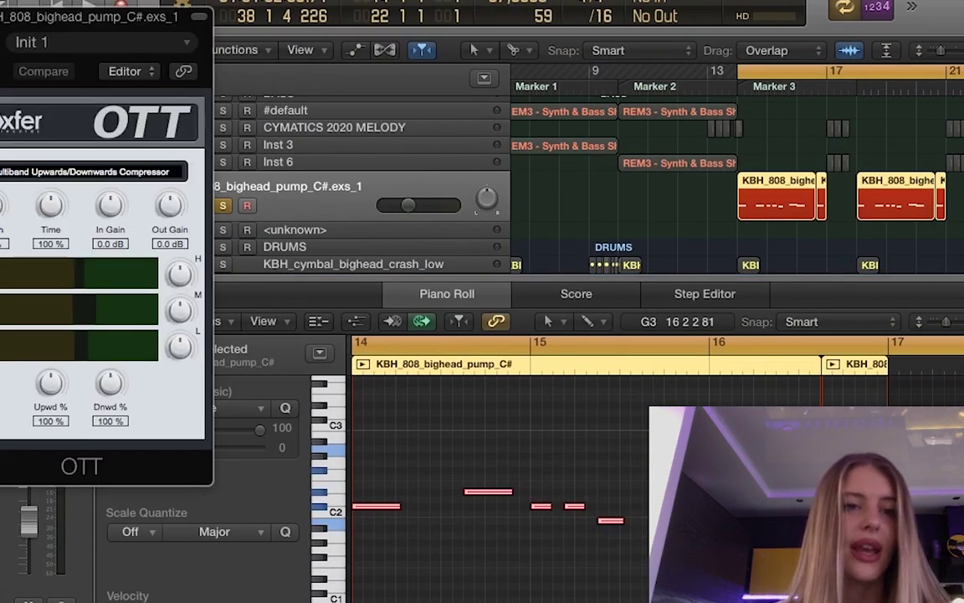
key(super+w)
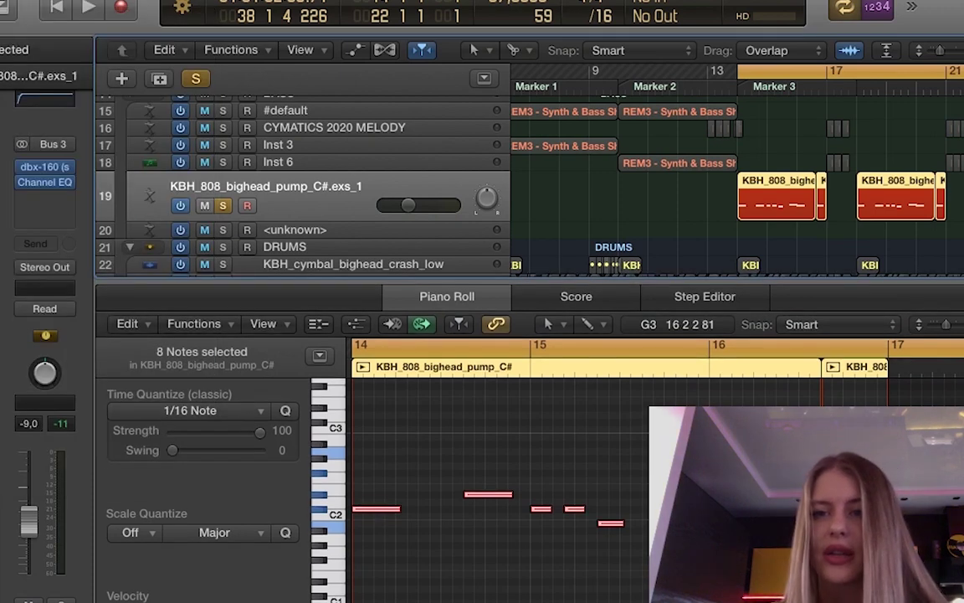
Close the Piano Roll, clear the solo and play the full mix from bar 14 to about bar 22 with the cycle off.
key(e)
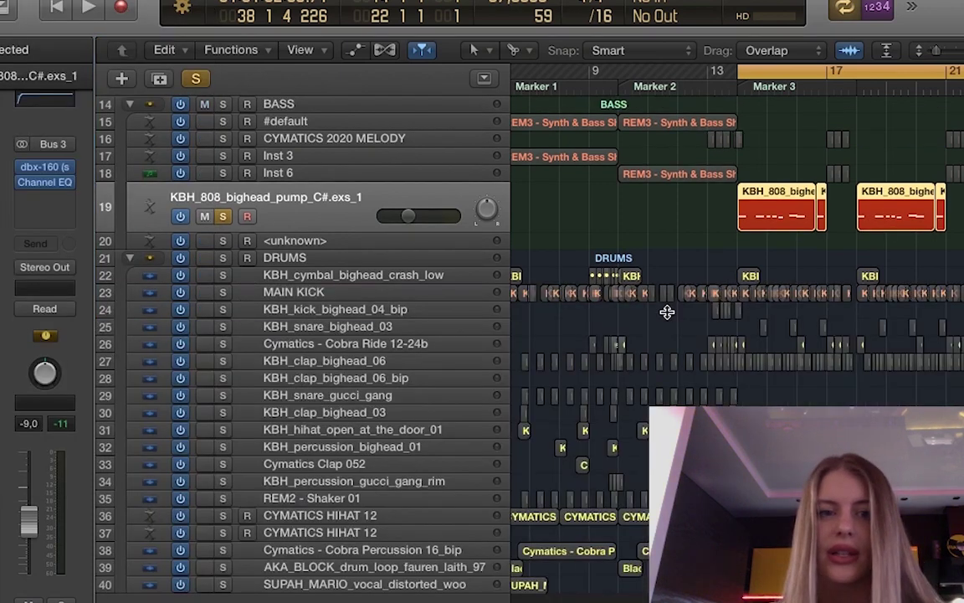
click(195, 81)
key(space)
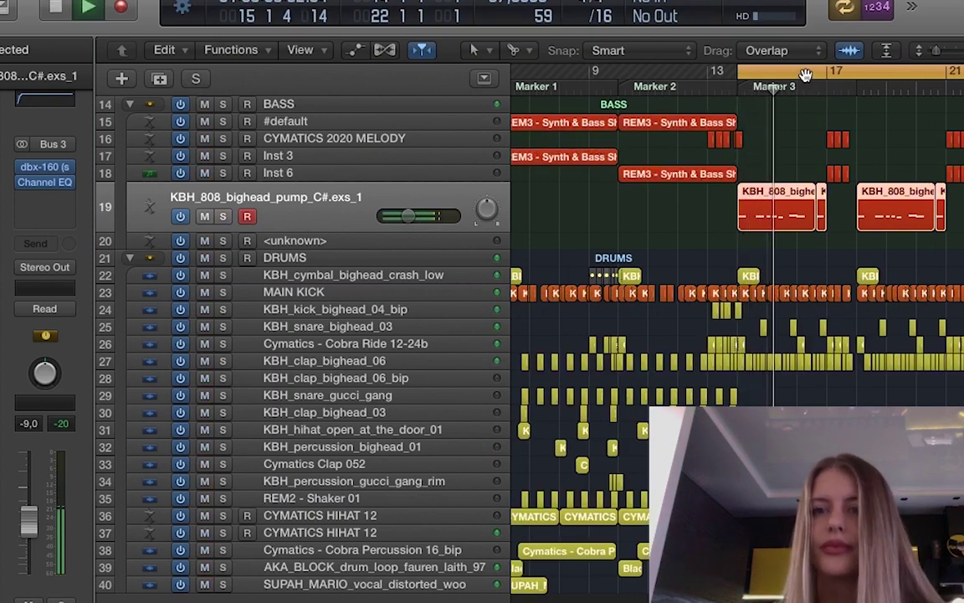
key(super+Left)
key(super+Left)
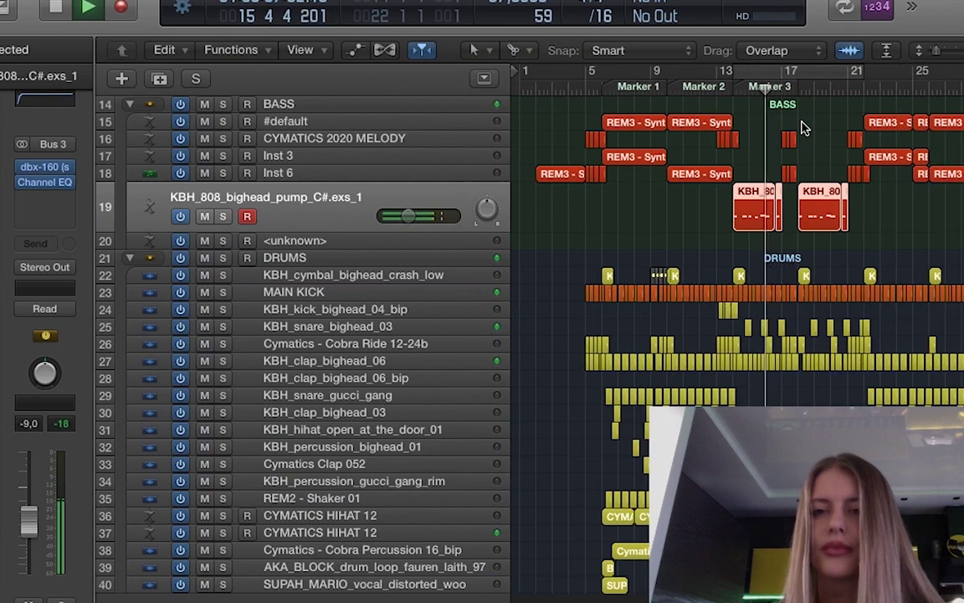
scroll(801, 127, right, 3)
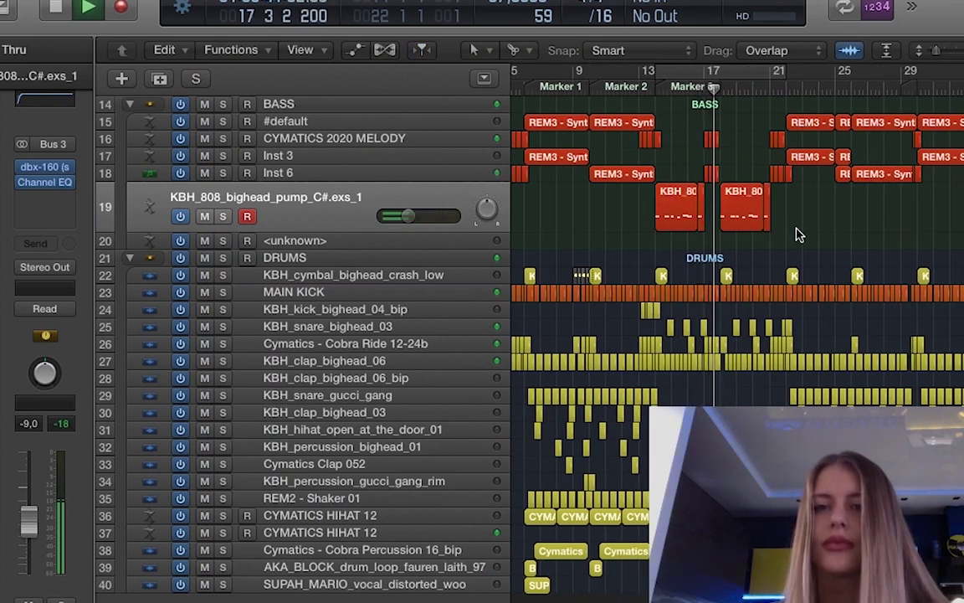
scroll(797, 235, up, 1)
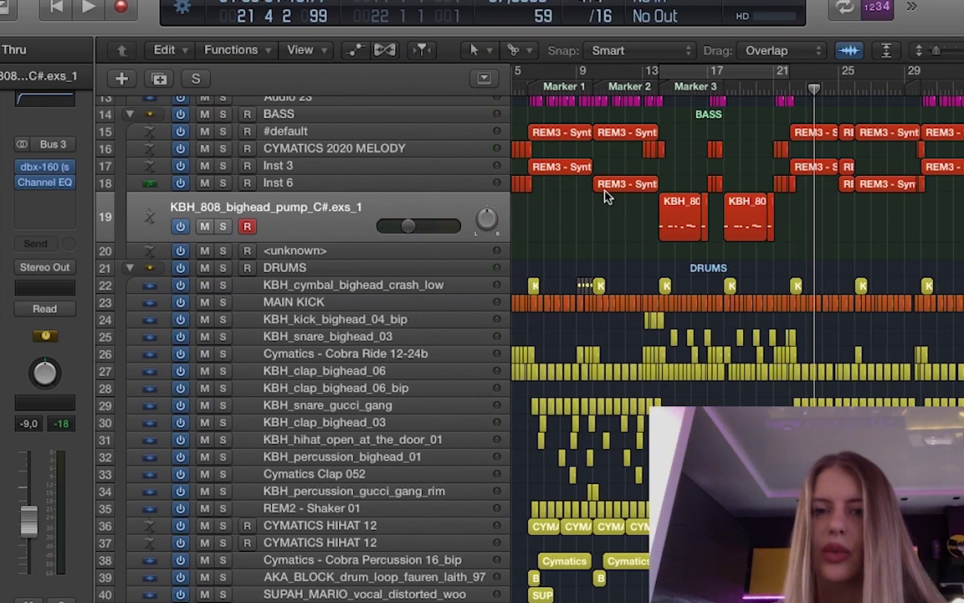
Resume playback of the full mix near bar 22, where the synth bass returns, and stop at bar 26.
scroll(613, 243, left, 3)
scroll(614, 243, down, 1)
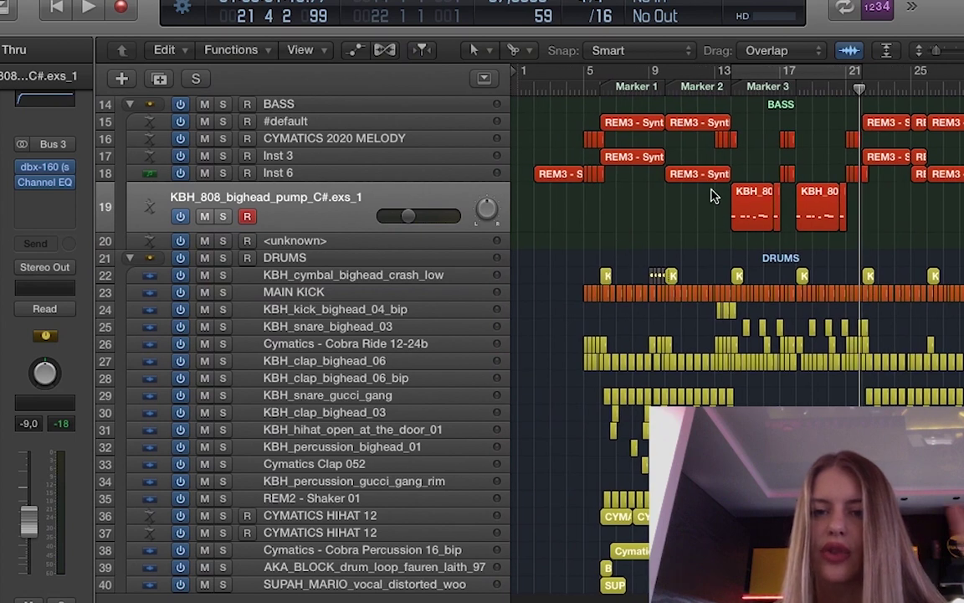
key(space)
scroll(896, 184, right, 5)
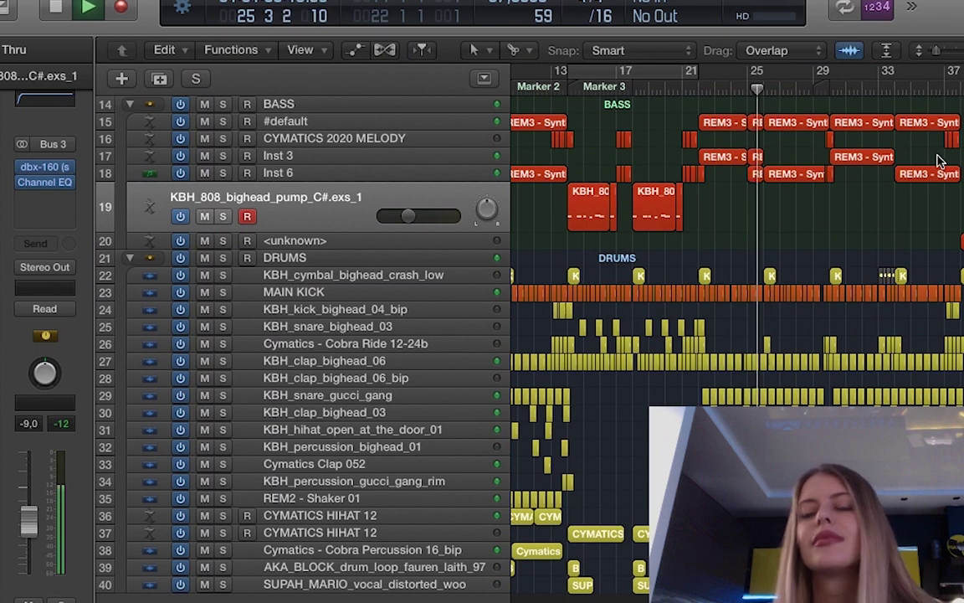
key(space)
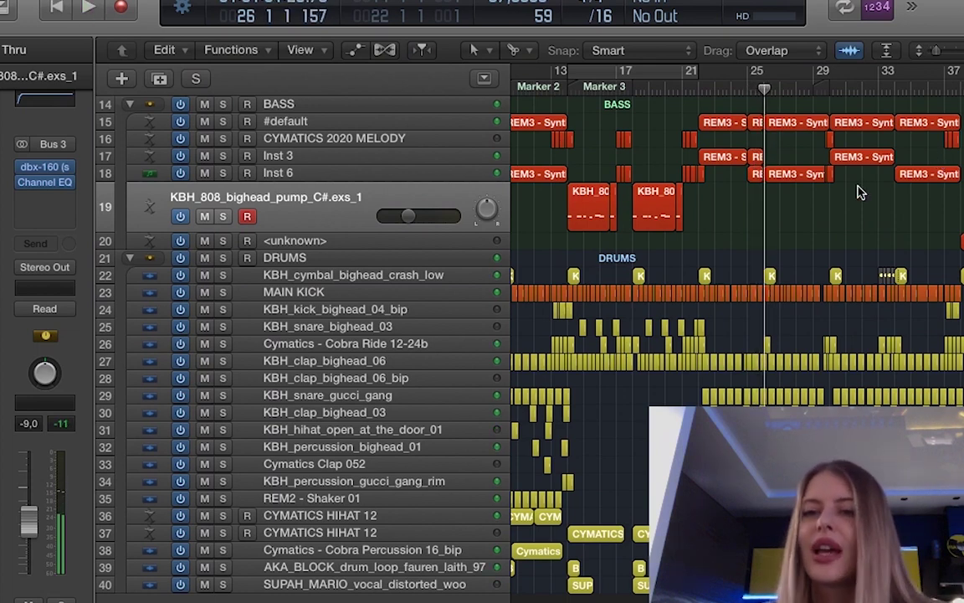
Set the cycle range to bars 38–42, then enlarge and select the <unknown> bass track just above the DRUMS stack.
scroll(859, 192, right, 5)
drag(777, 75, 835, 79)
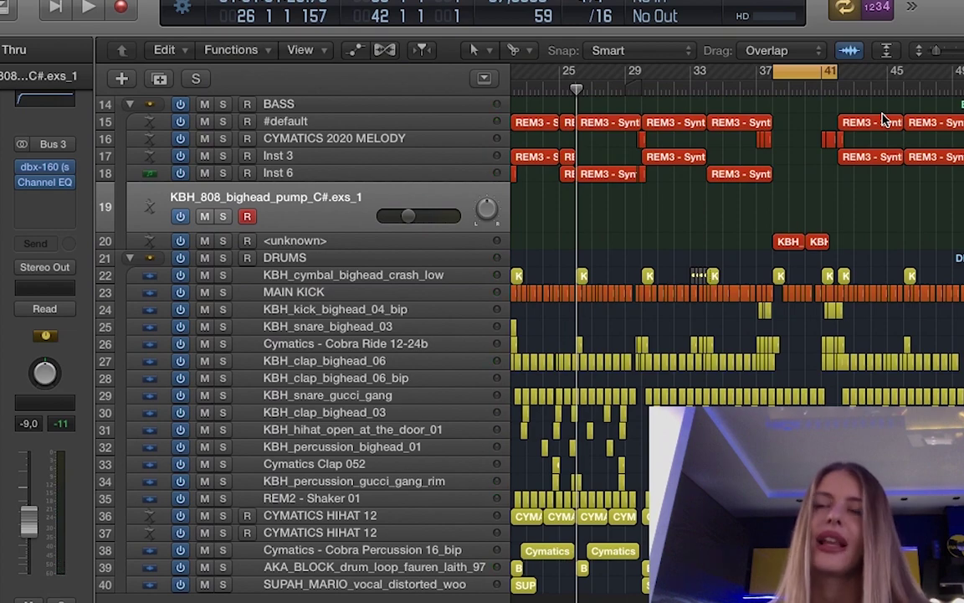
scroll(835, 220, up, 5)
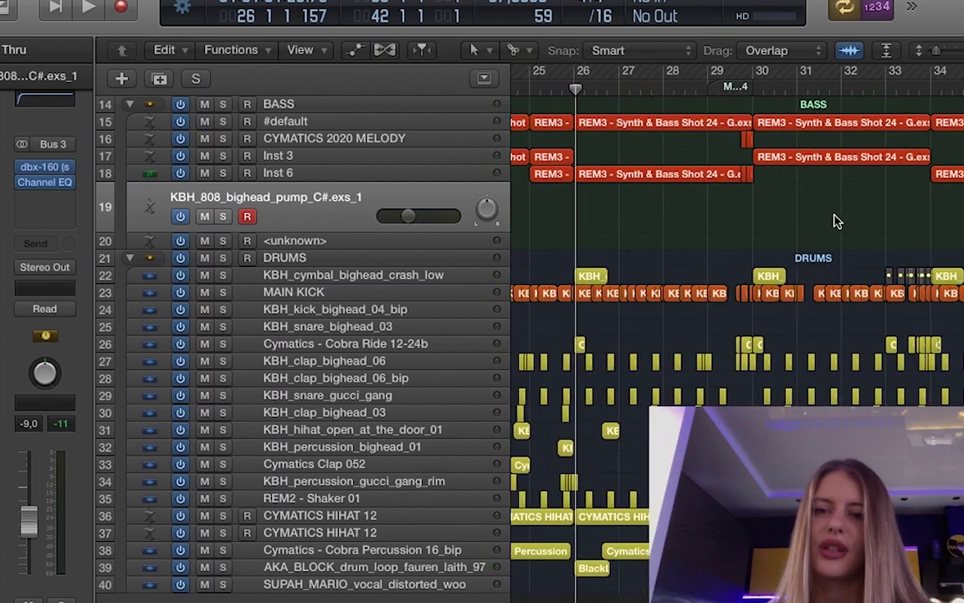
drag(489, 249, 490, 297)
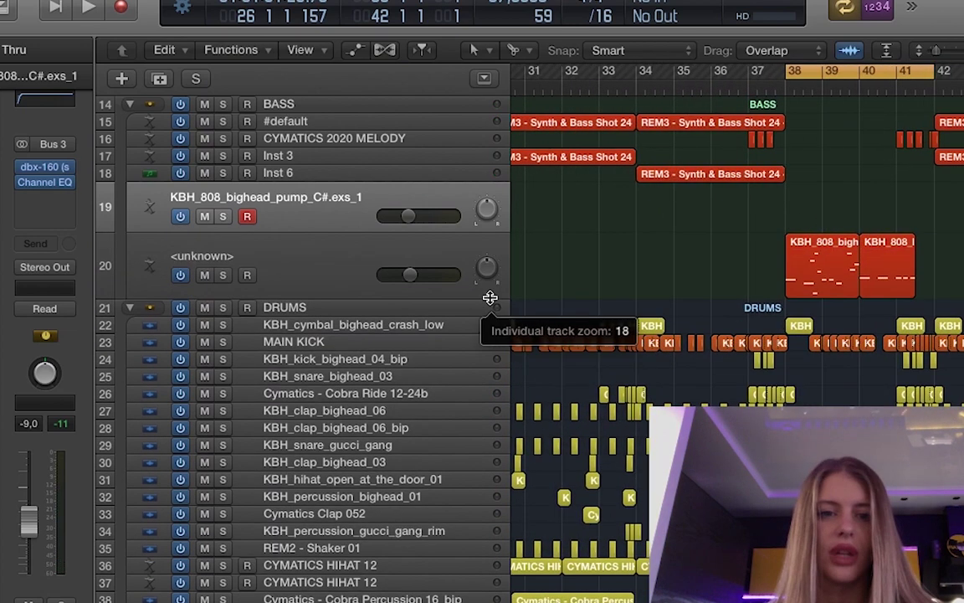
click(355, 259)
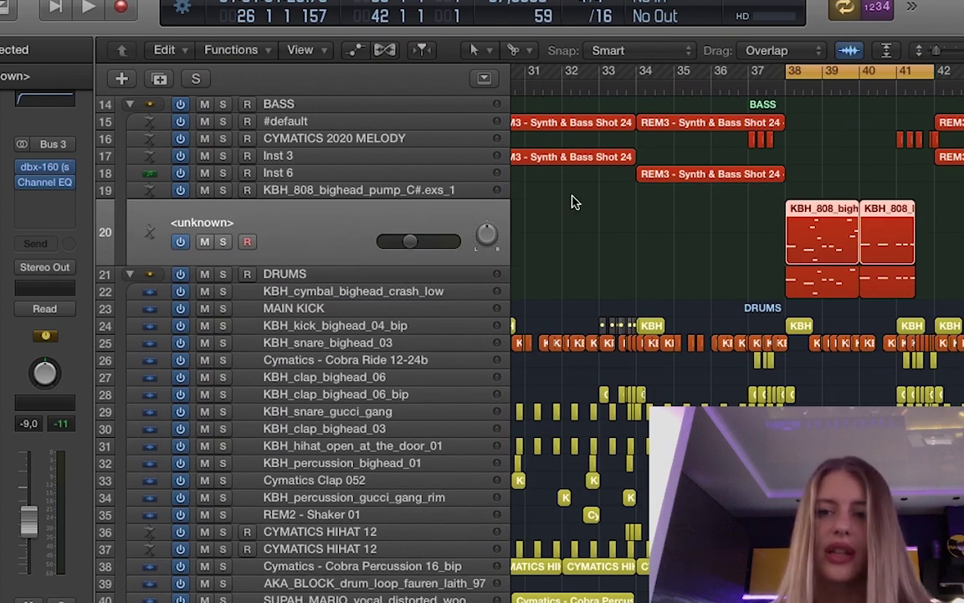
Examine the notes of the selected bass track's two regions at bars 38–41 in the Piano Roll, and close the editor.
double_click(845, 244)
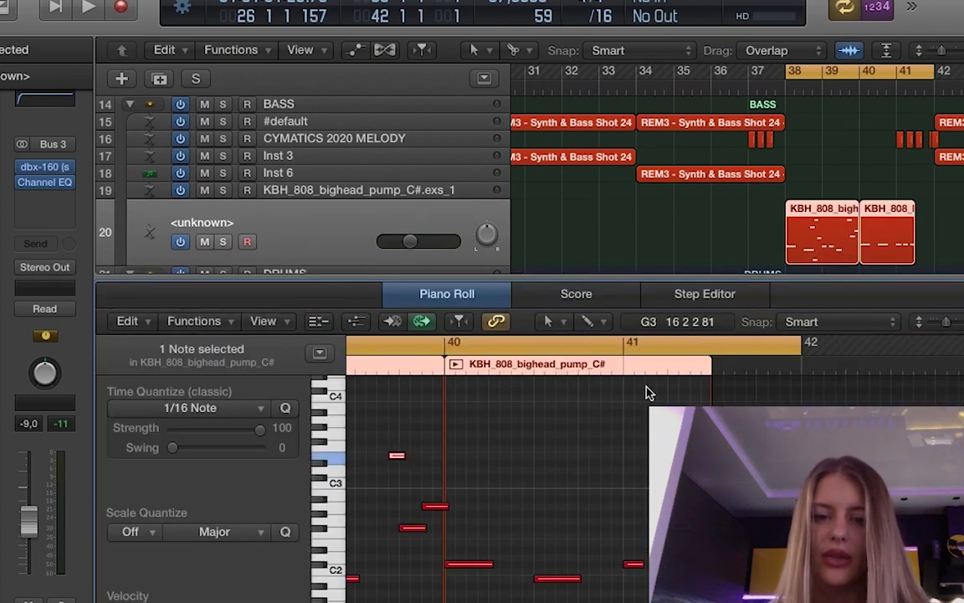
click(551, 482)
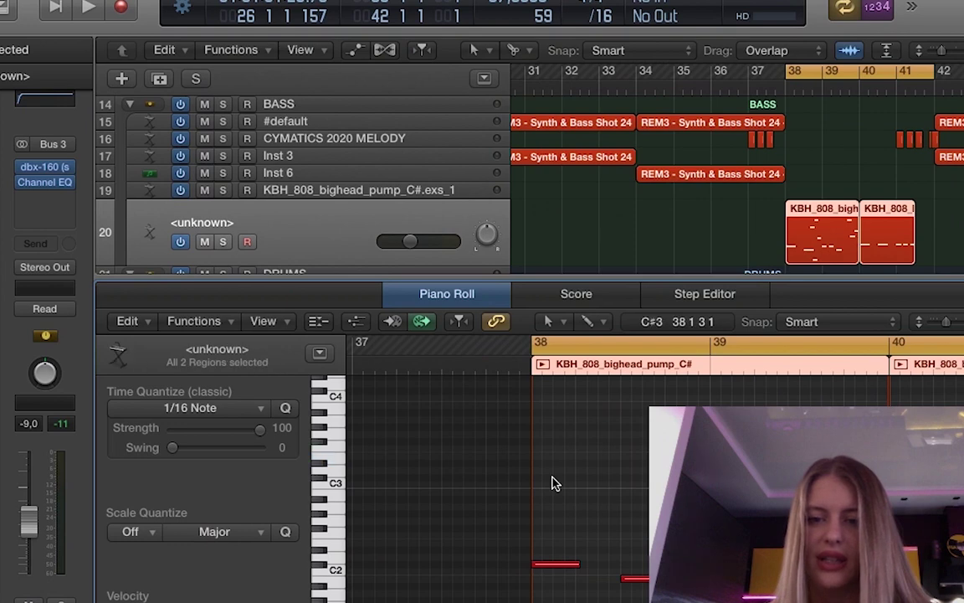
scroll(552, 482, right, 3)
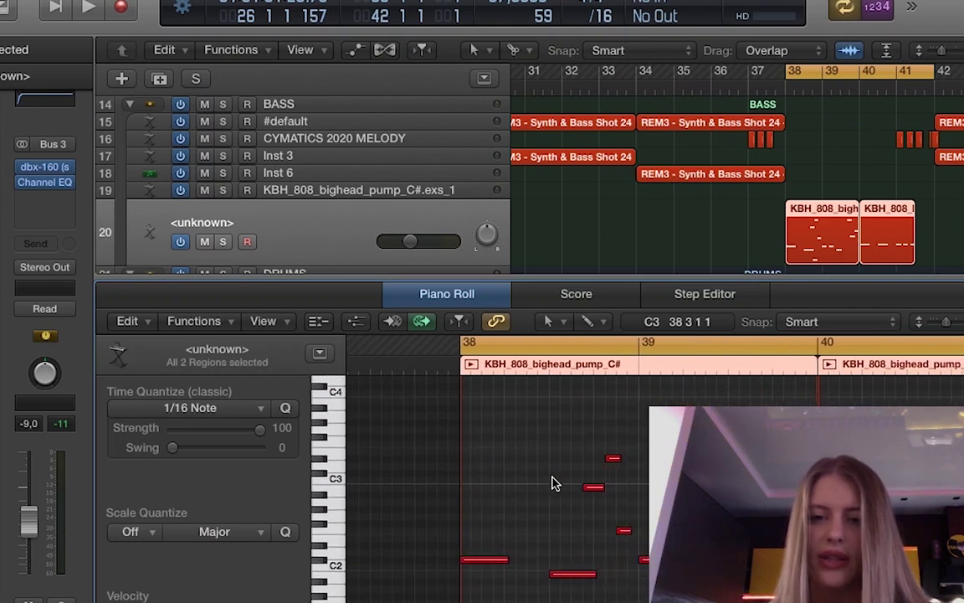
scroll(552, 483, right, 1)
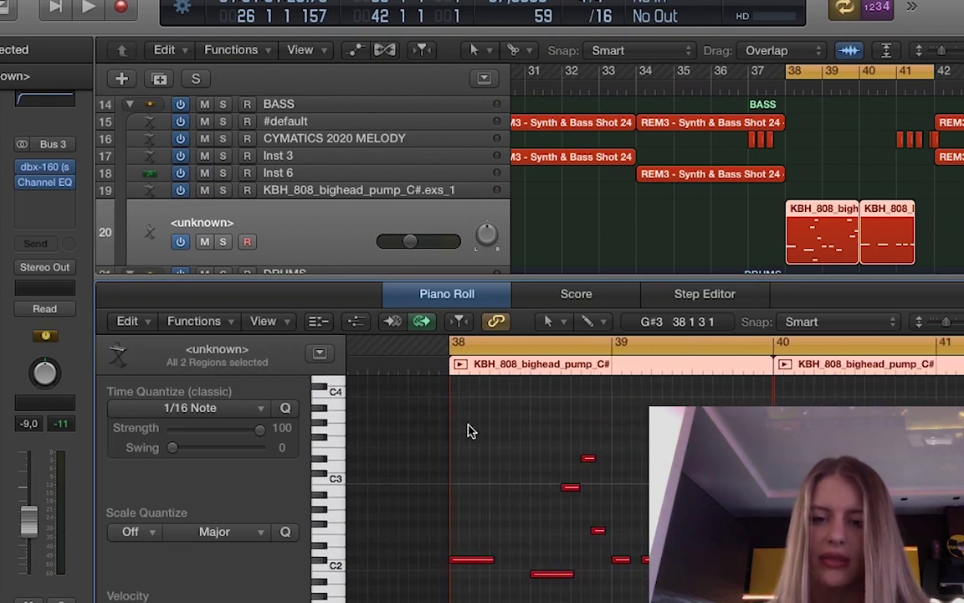
drag(467, 427, 661, 601)
click(862, 383)
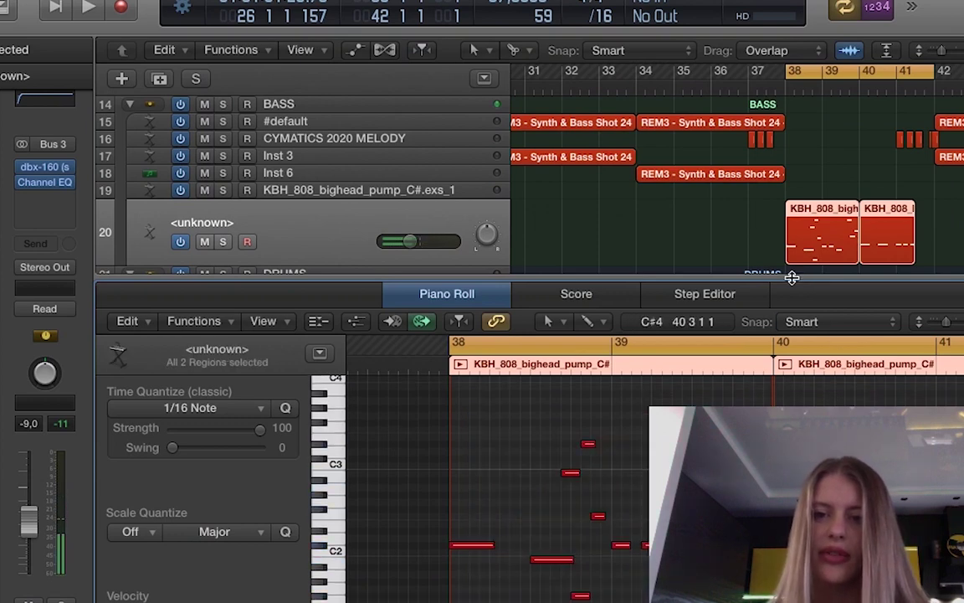
key(e)
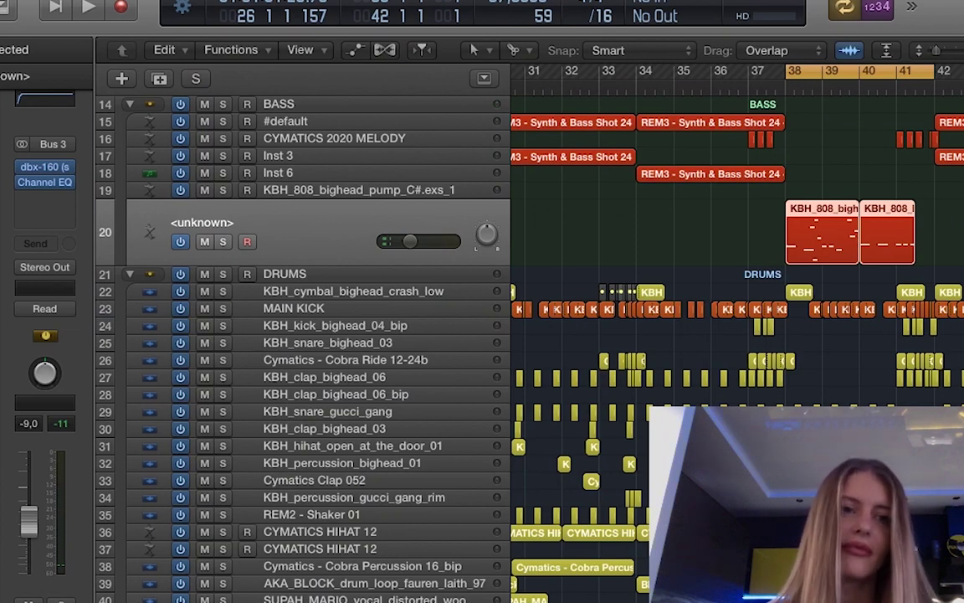
Inspect the <unknown> track's Kontakt instrument, close its window and rename the track 808.
key(v)
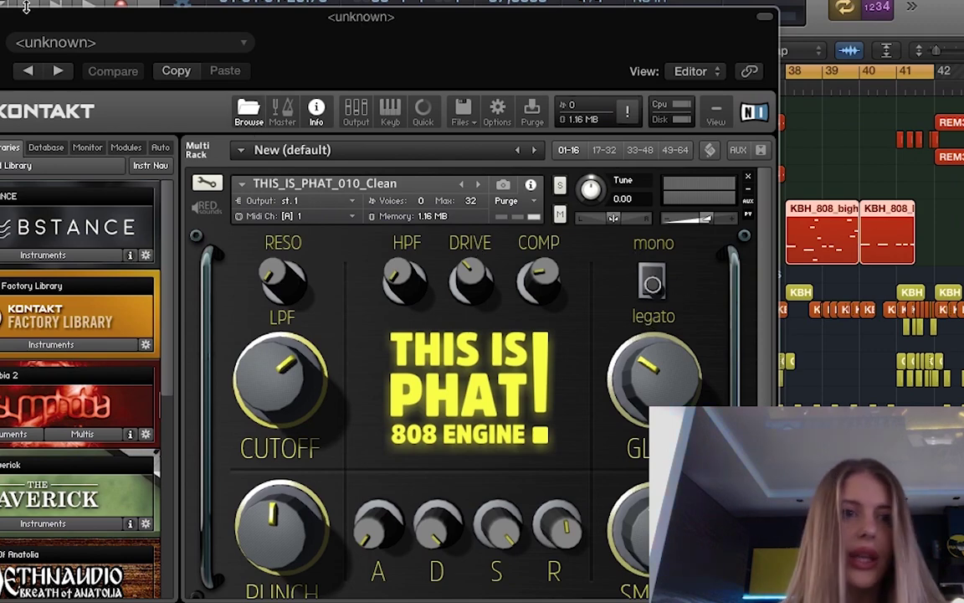
key(super+w)
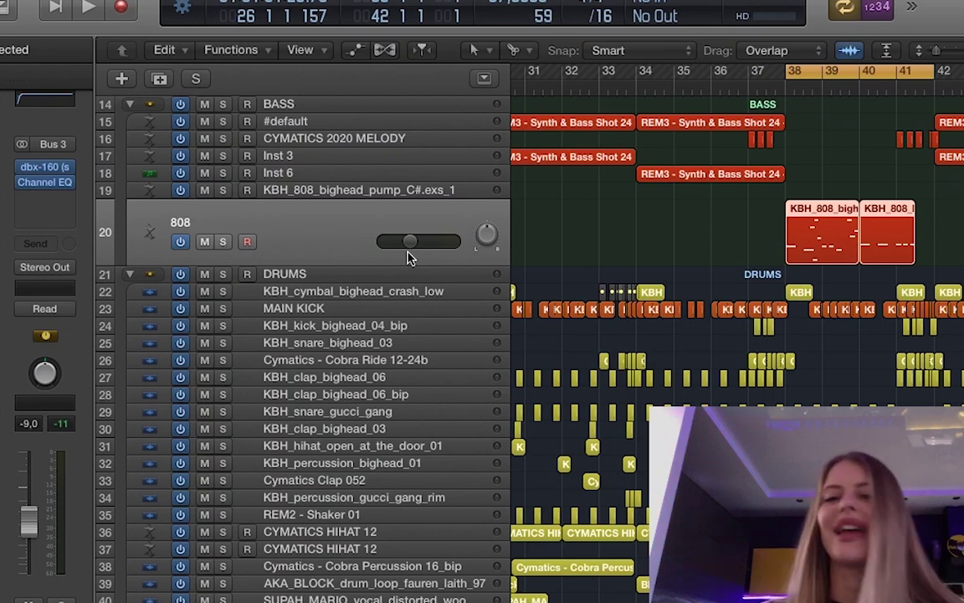
Solo the 808 track and play its cycled section up to bar 41.
click(222, 241)
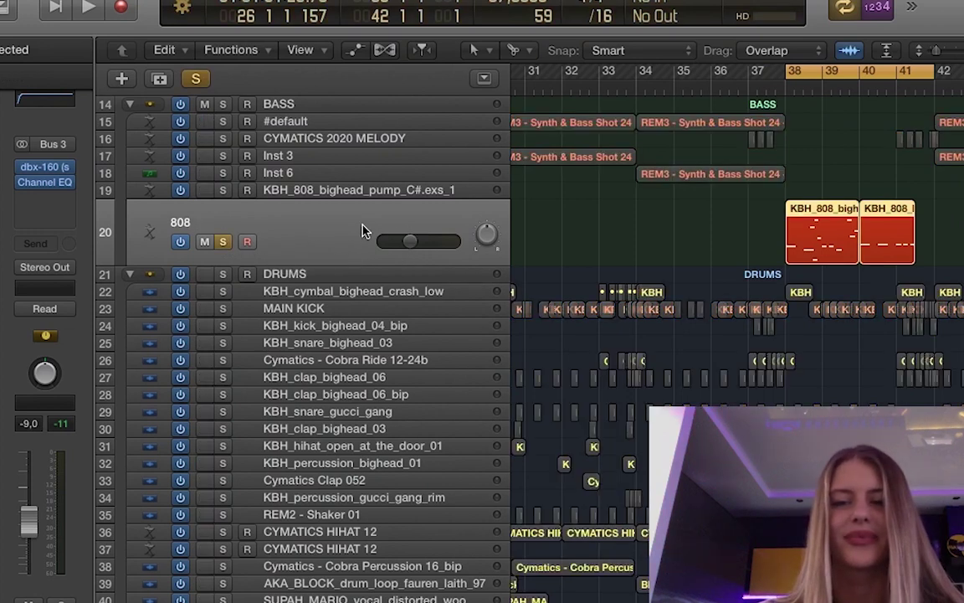
key(space)
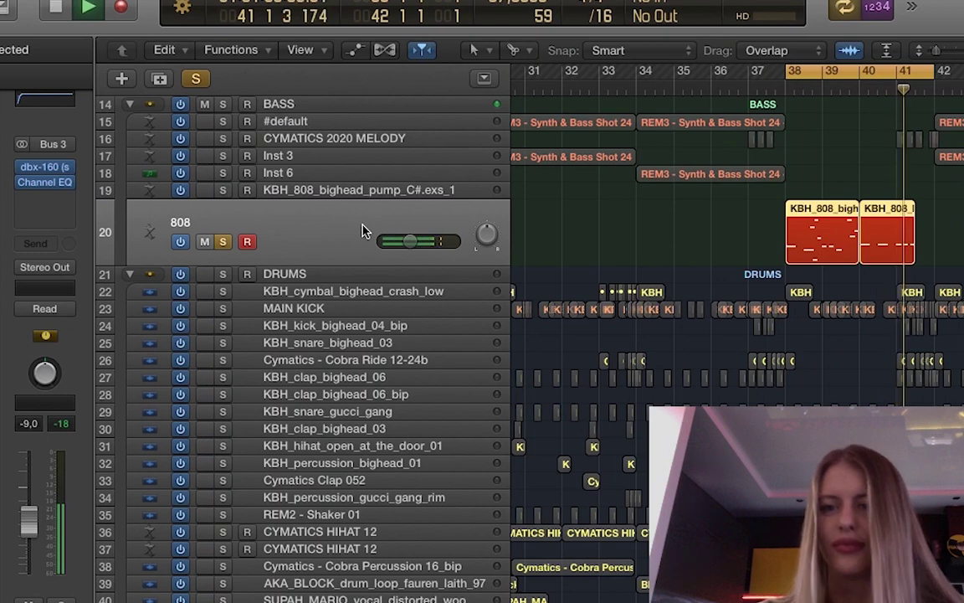
key(space)
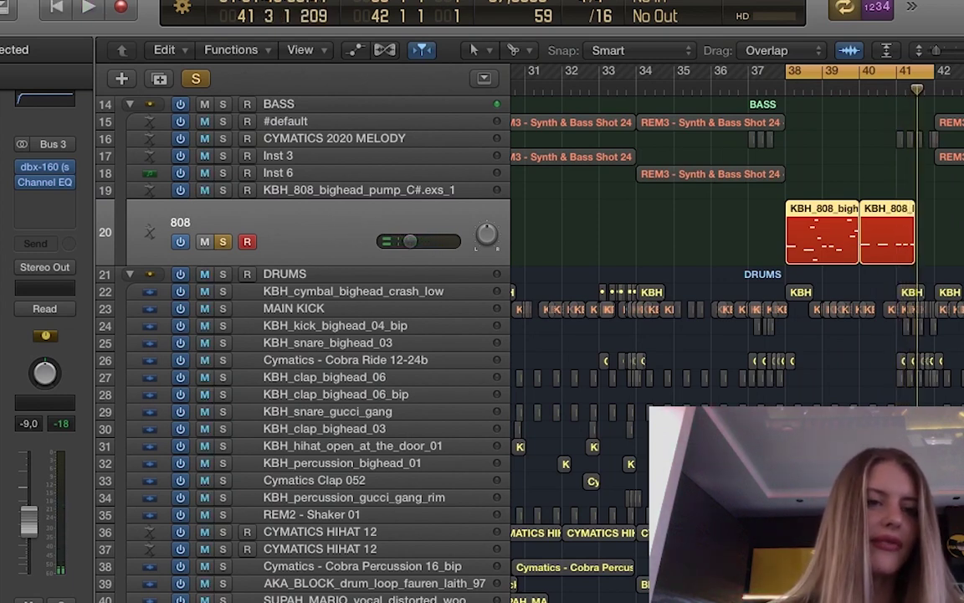
Check the 808 track's Channel EQ curve, and set its Compressor's side-chain source to Audio 14 (MAIN KICK).
click(45, 182)
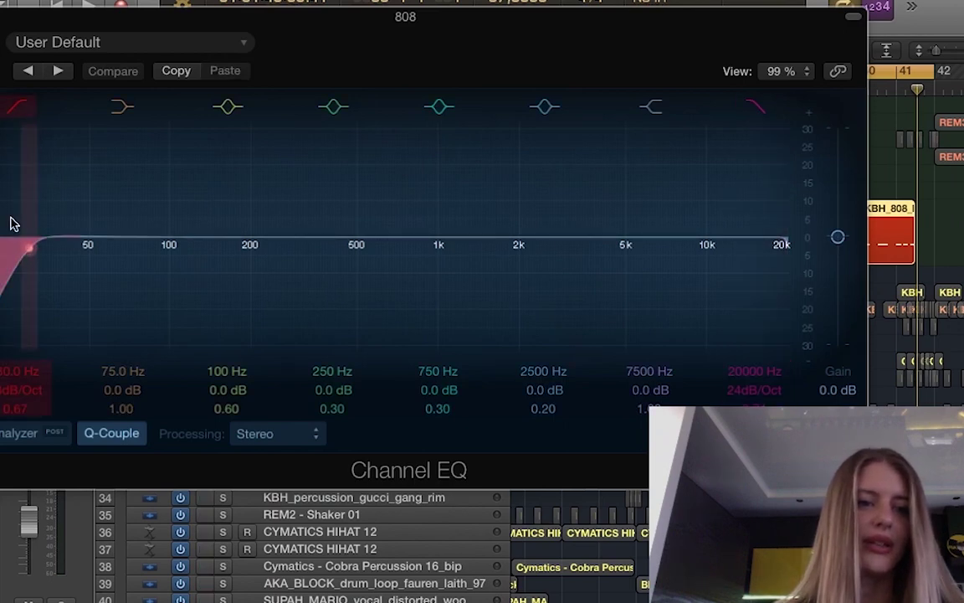
key(super+w)
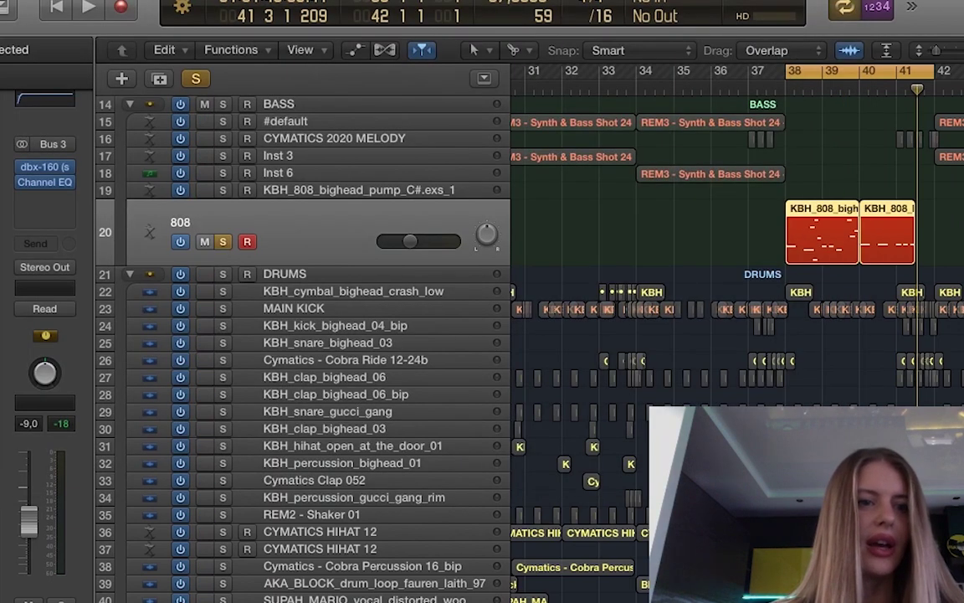
click(44, 166)
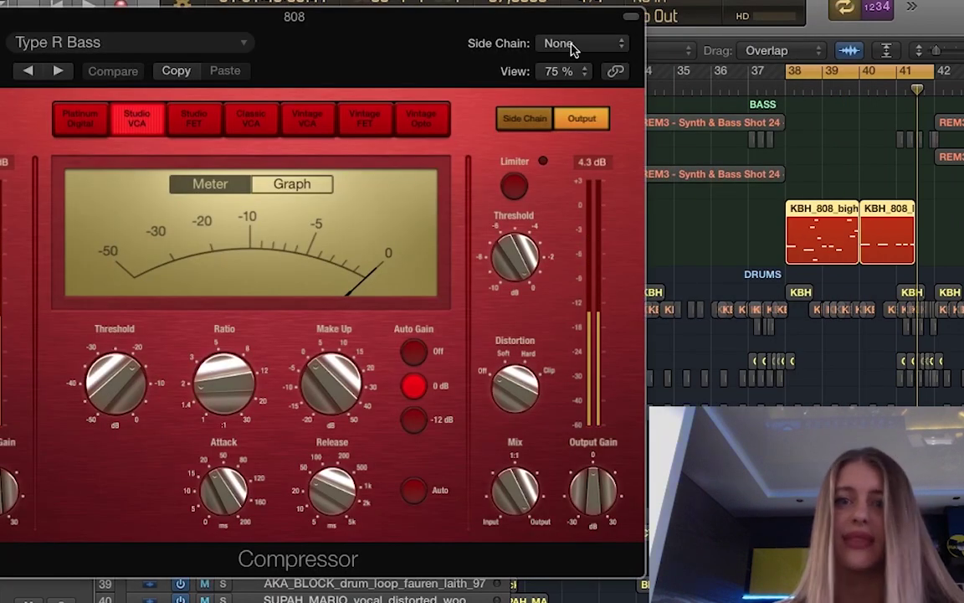
click(571, 46)
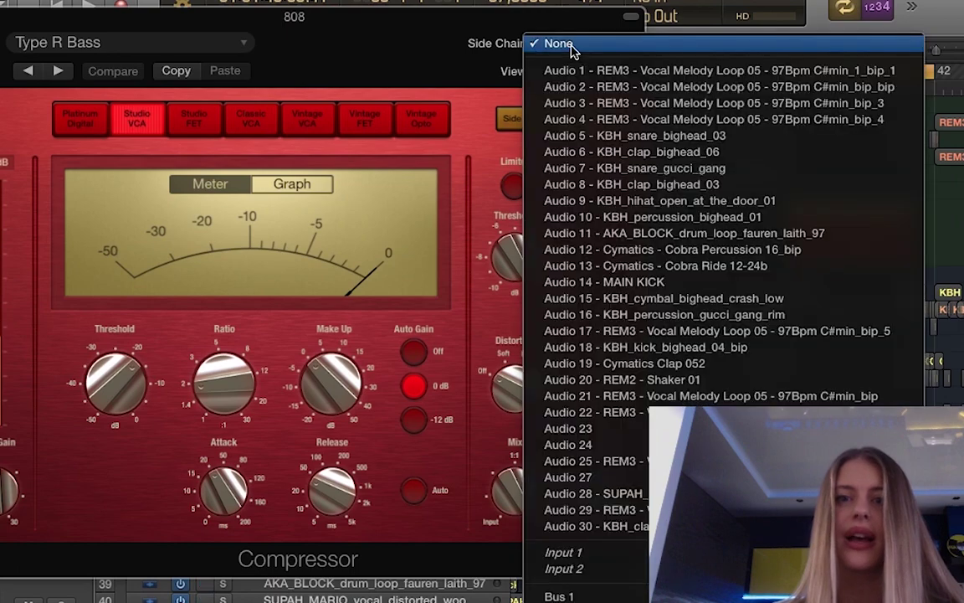
click(623, 282)
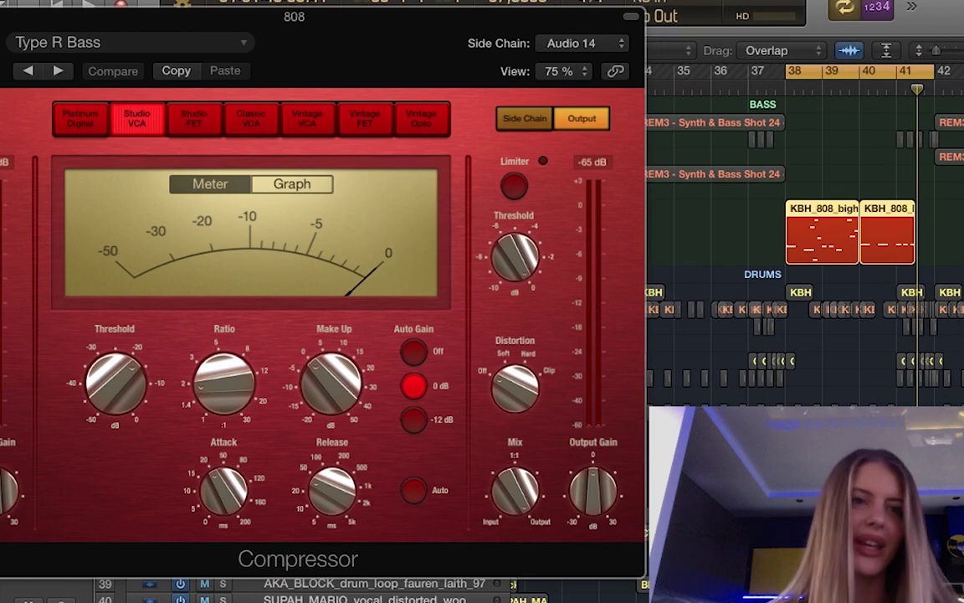
key(super+w)
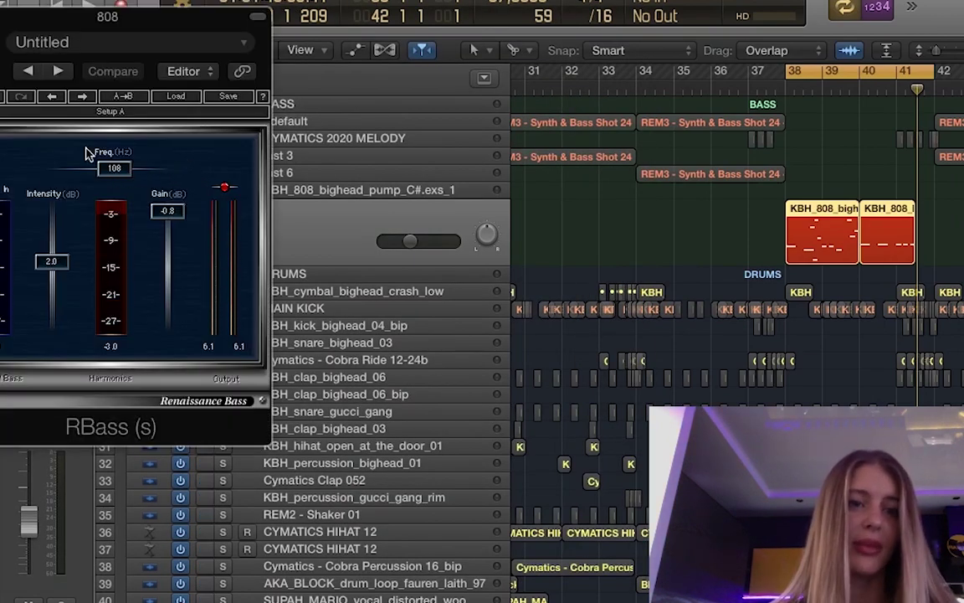
Inspect the 808 track's RBass and OTT settings and close both plug-in windows.
key(super+w)
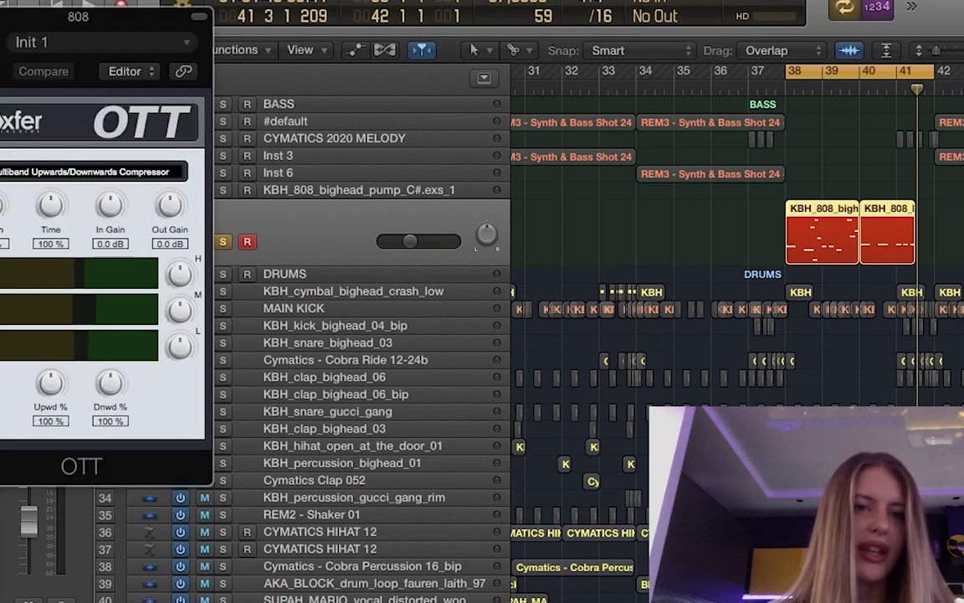
key(super+w)
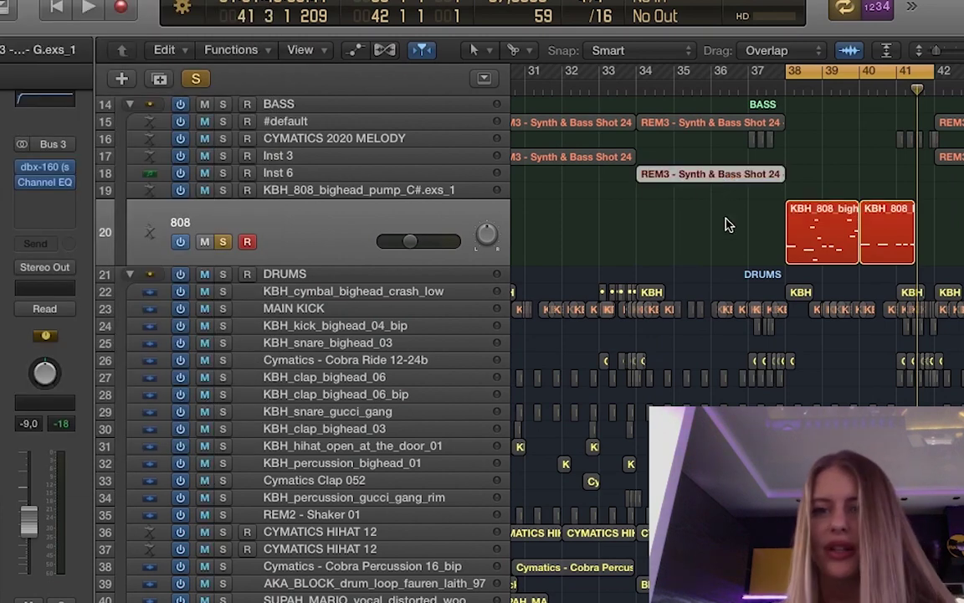
Clear the solo and play the full mix to about bar 43 with the cycle off.
key(super+Left)
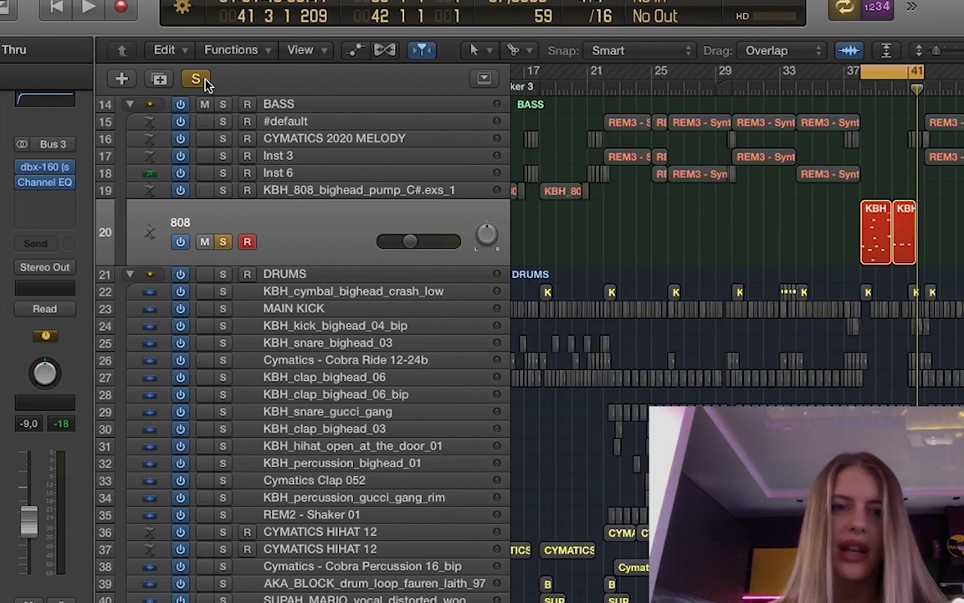
click(204, 79)
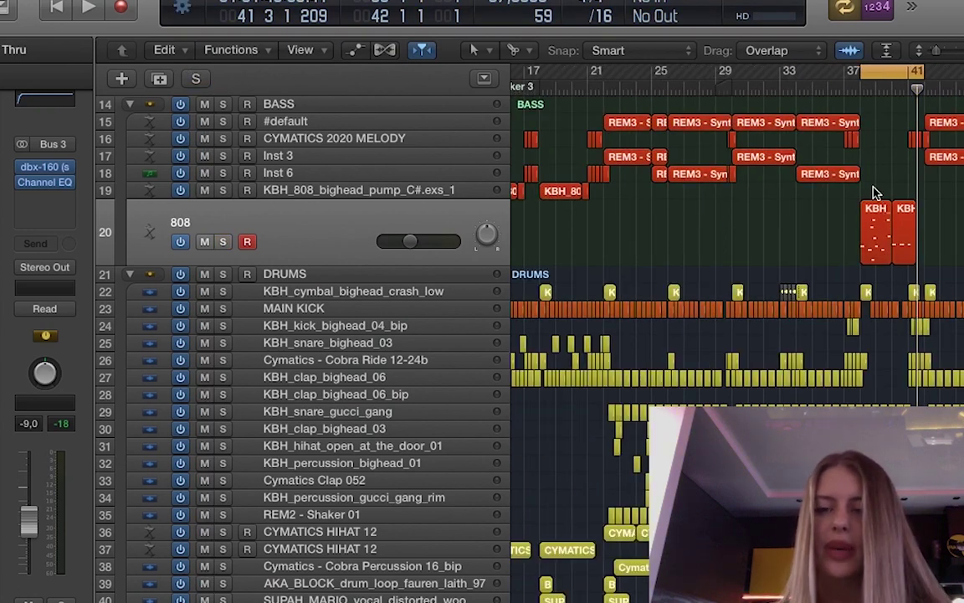
key(space)
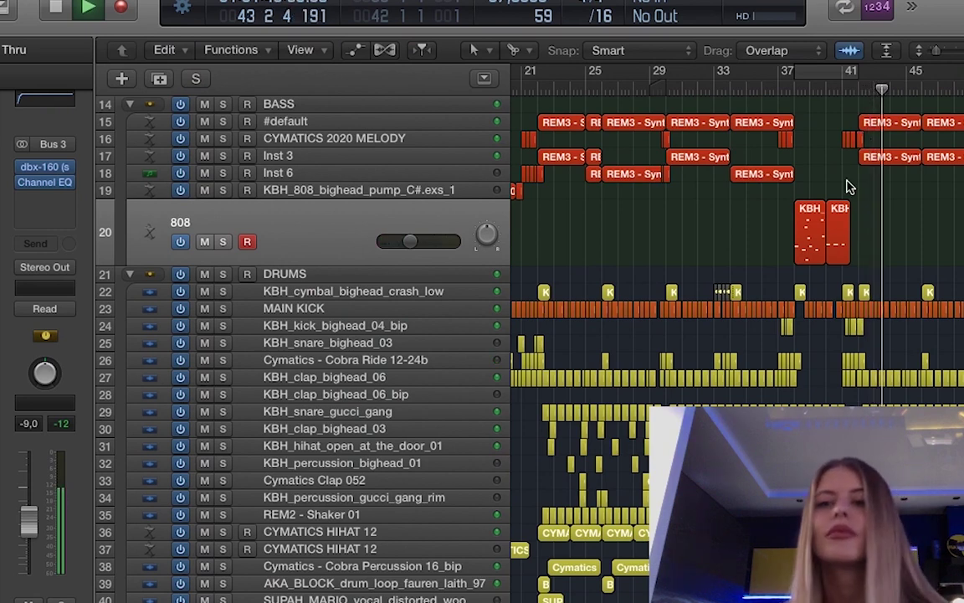
Examine the notes of the Inst 3 regions at bars 42–49 in the Piano Roll during playback, and close the editor.
key(super+Left)
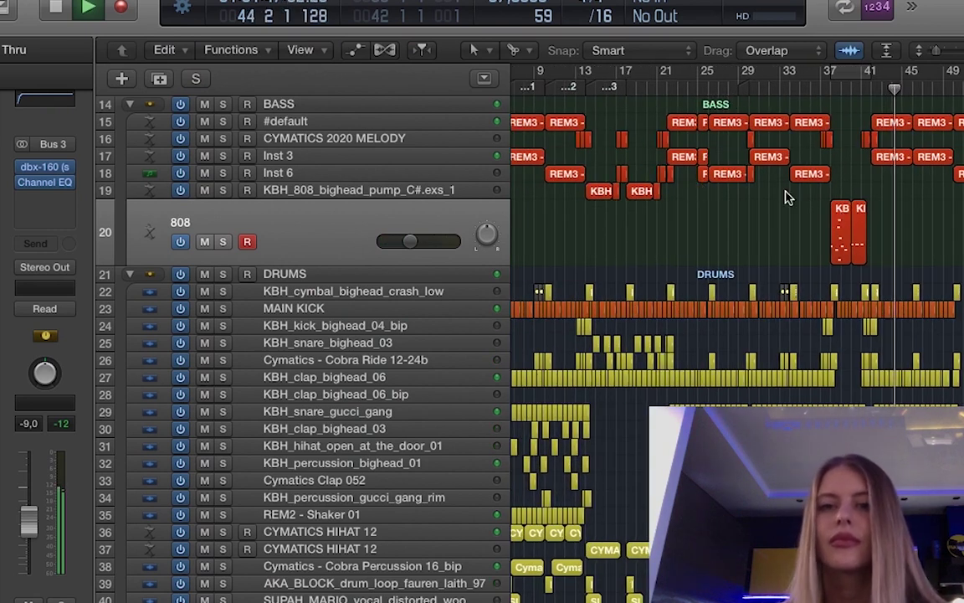
click(891, 158)
double_click(893, 159)
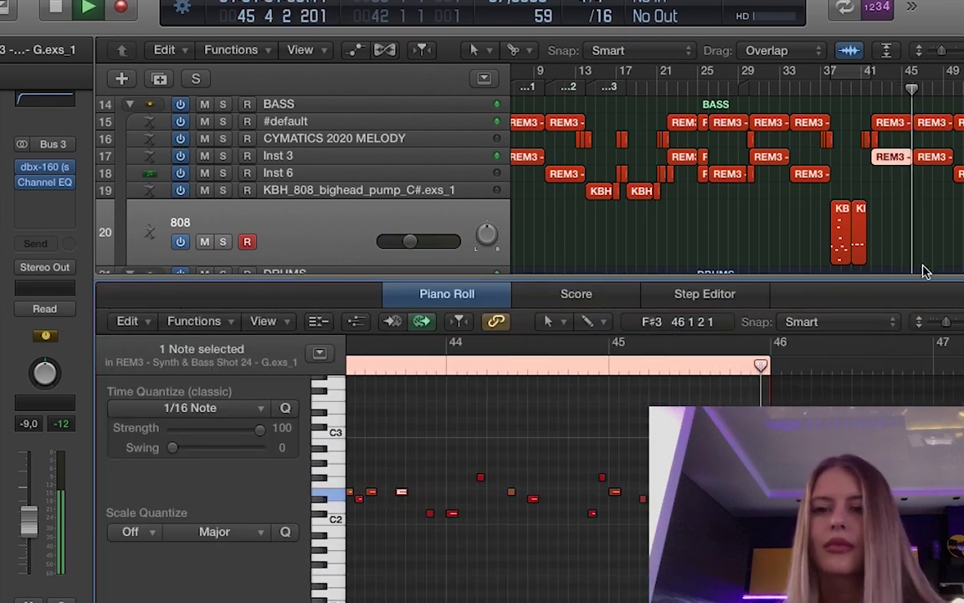
click(927, 161)
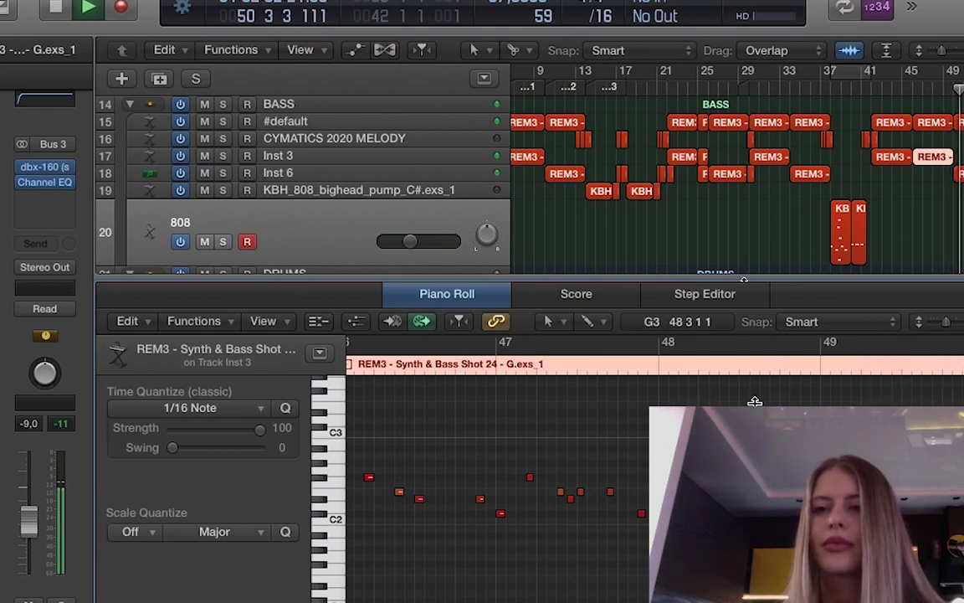
key(p)
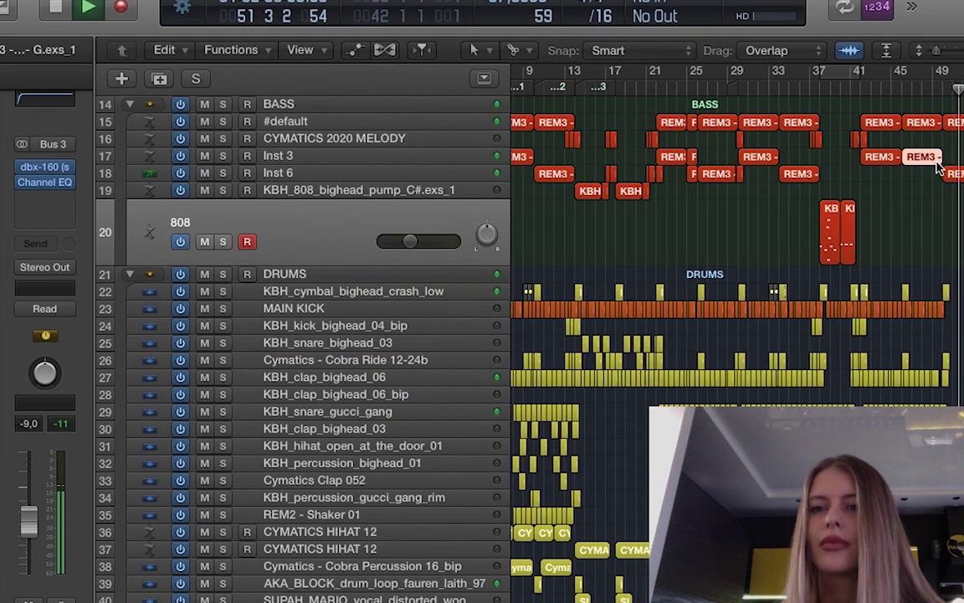
Follow the playback through the vocal chops at the end of the arrangement and stop at about bar 55.
scroll(938, 213, up, 8)
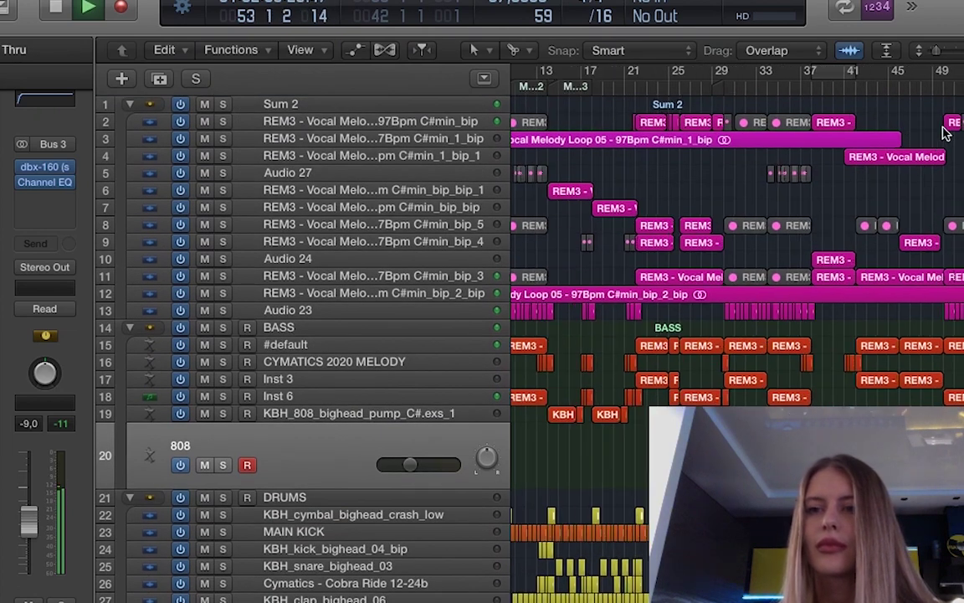
scroll(944, 141, up, 10)
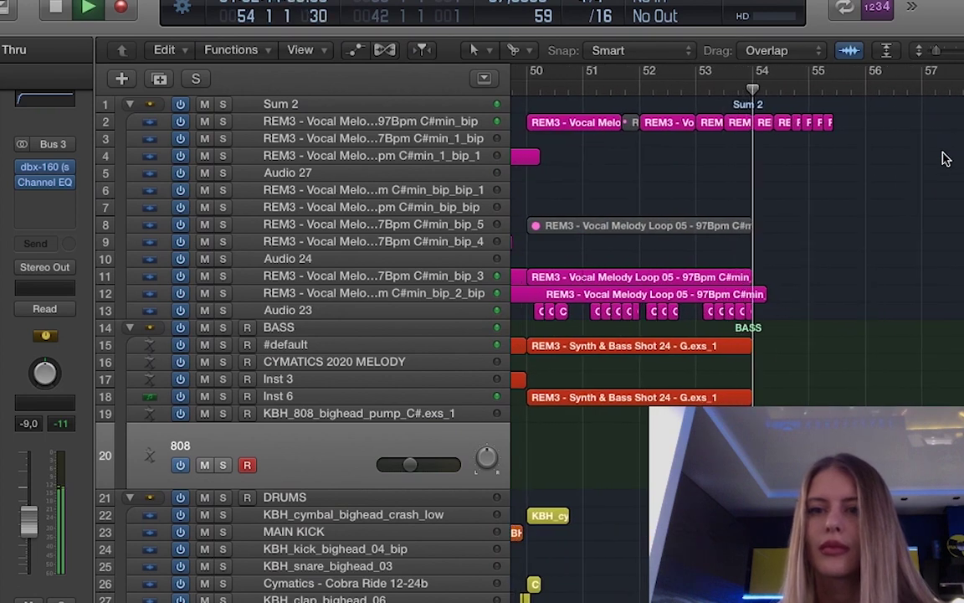
scroll(945, 153, up, 4)
scroll(944, 160, up, 4)
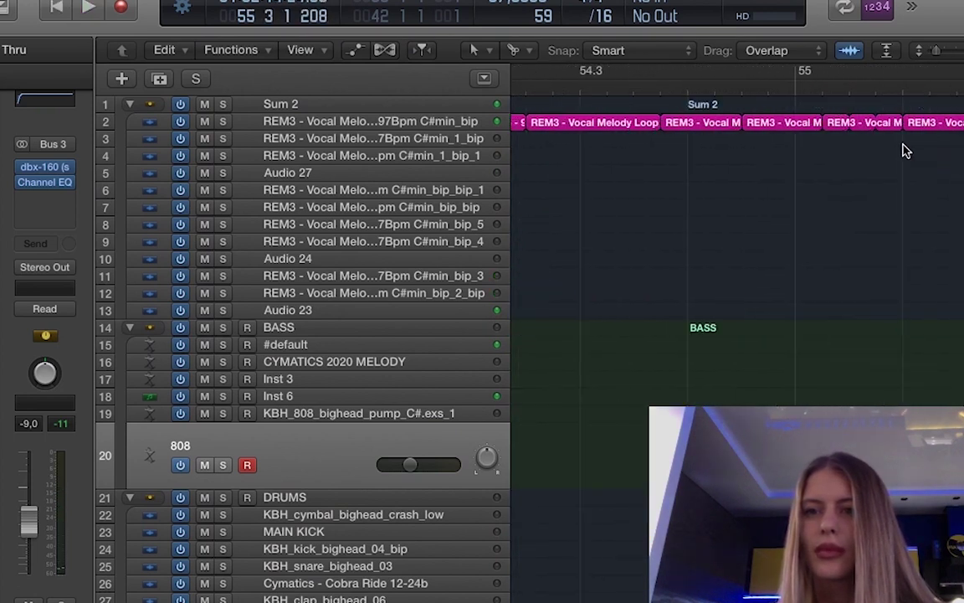
Enlarge the first REM3 vocal melody track, choose Slow Down for its last chop's fade-out, and return the playhead to bar 1.
drag(500, 126, 503, 163)
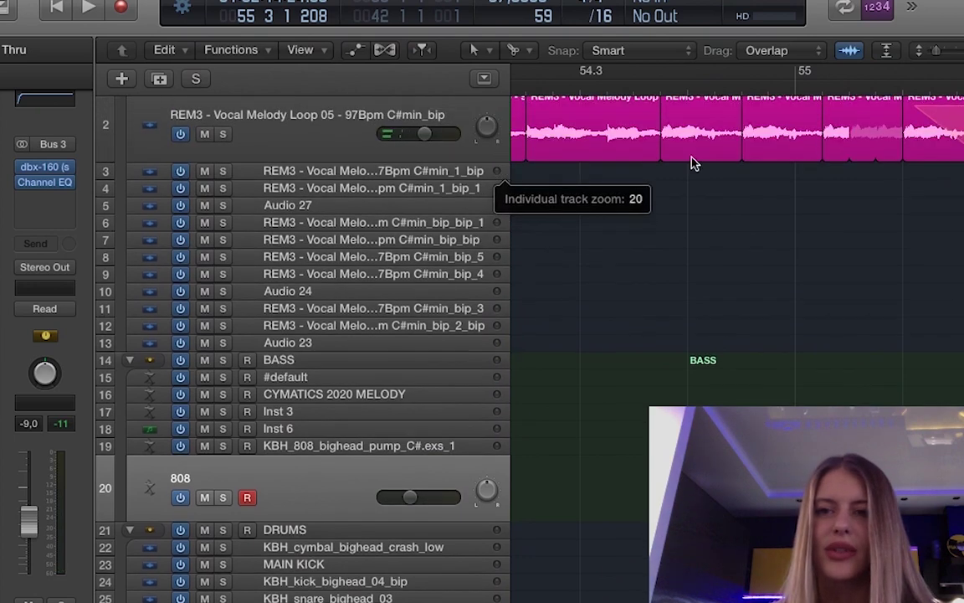
right_click(962, 118)
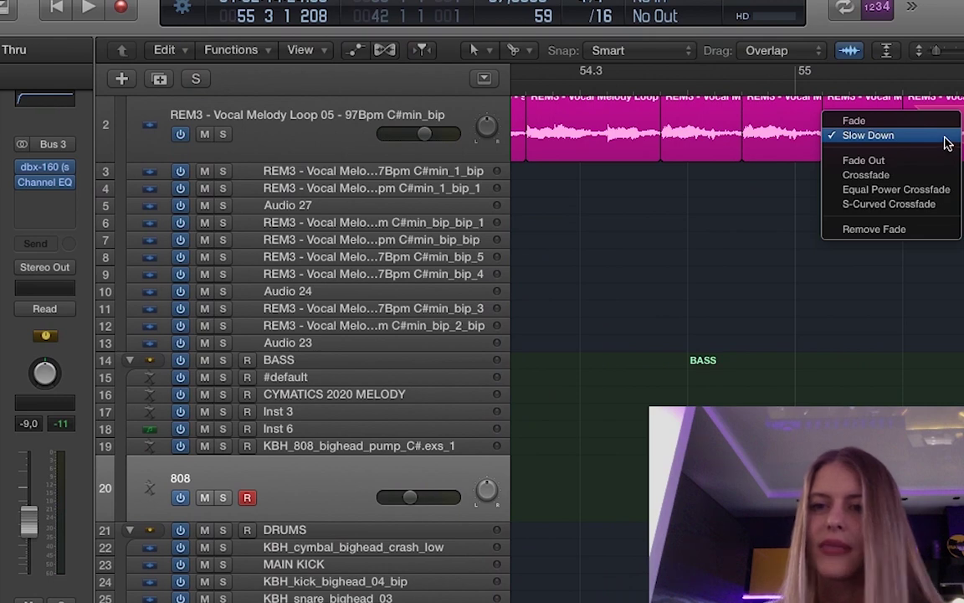
click(946, 138)
key(z)
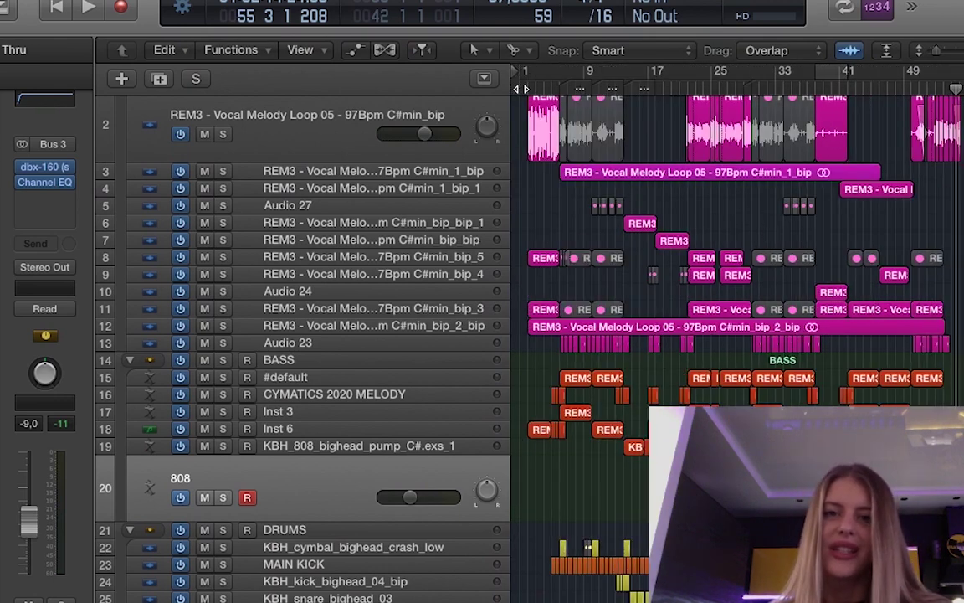
click(520, 88)
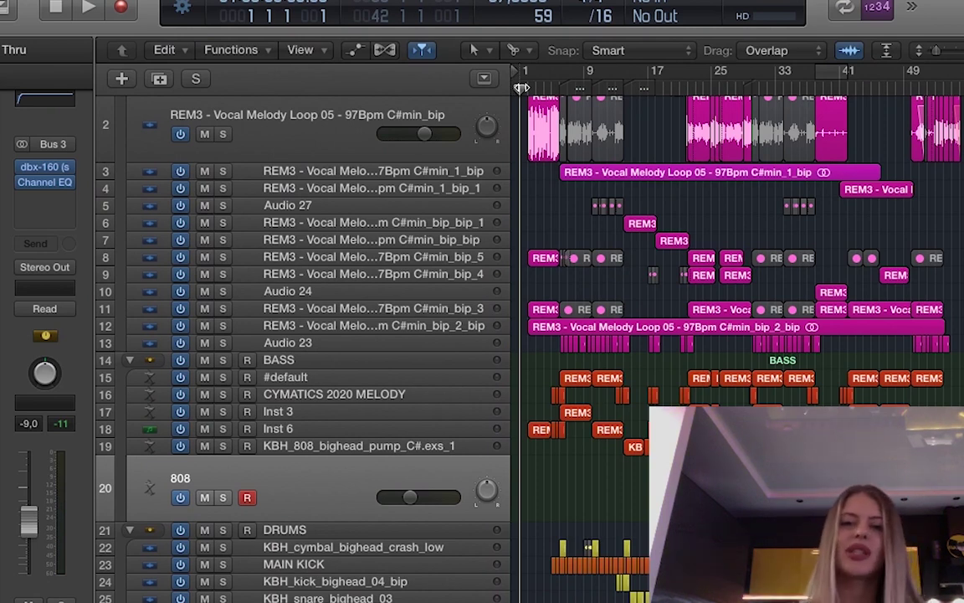
Rename the Audio 23 track as CYMATICS 2020 MELODY.
click(357, 345)
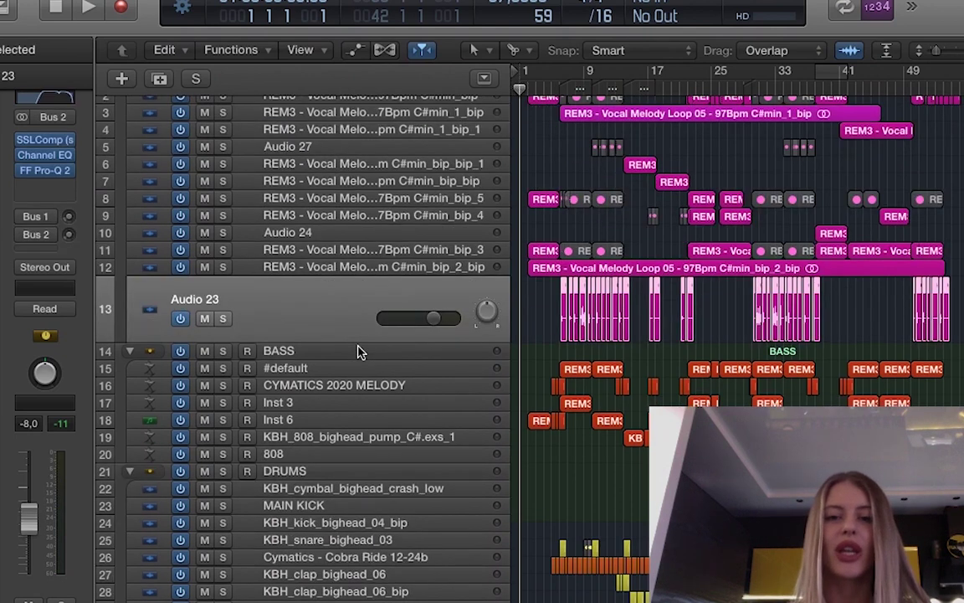
double_click(199, 299)
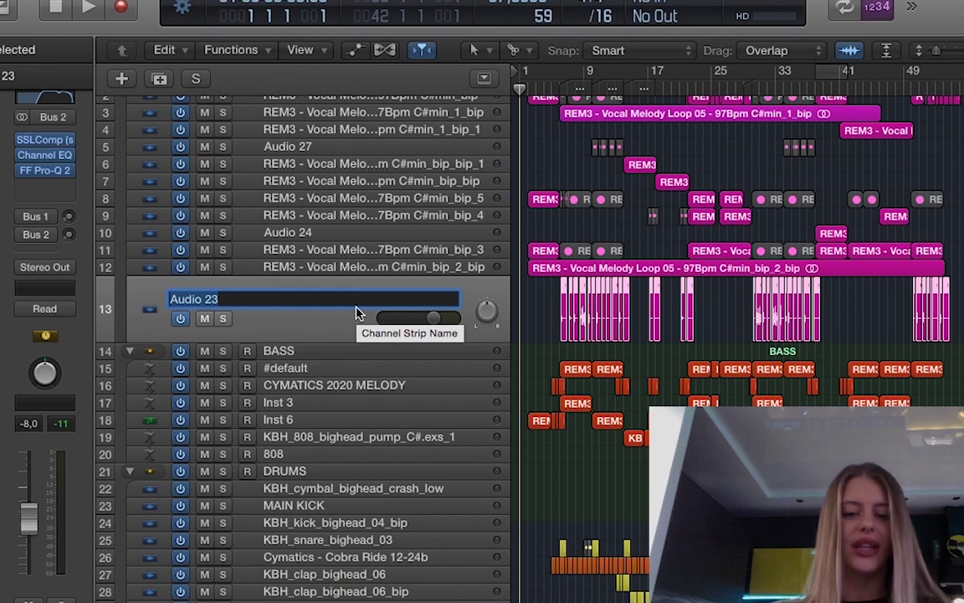
text(CY)
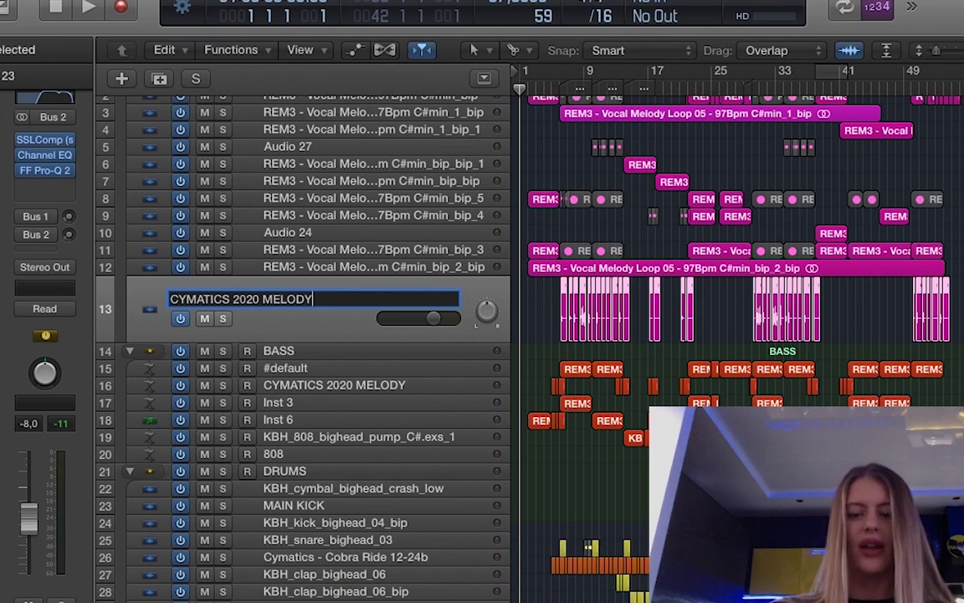
text(MATICS 2020 MELODY)
key(Return)
Play the full mix from bar 2 and follow the CYMATICS 2020 MELODY chops to about bar 14.
click(525, 87)
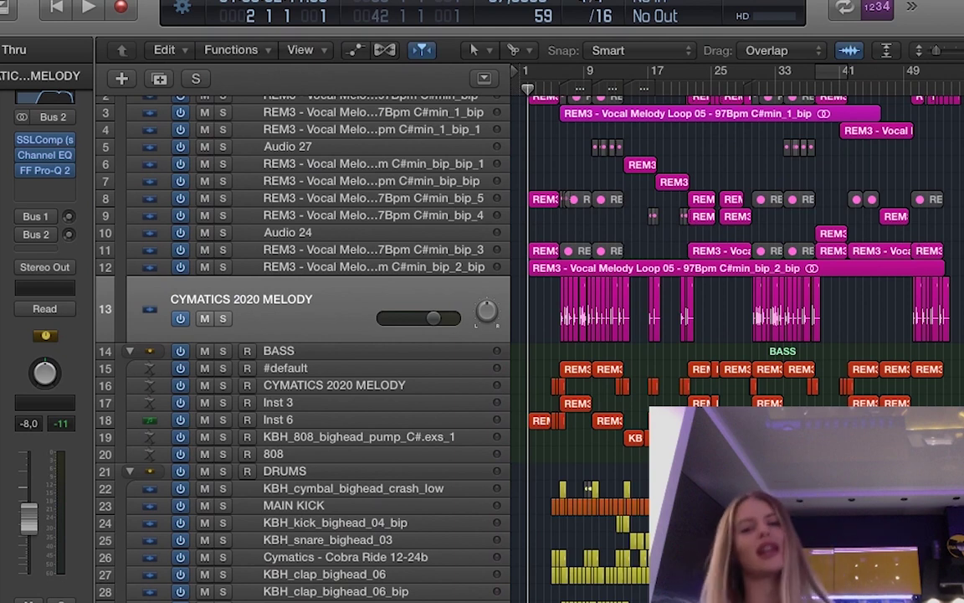
key(space)
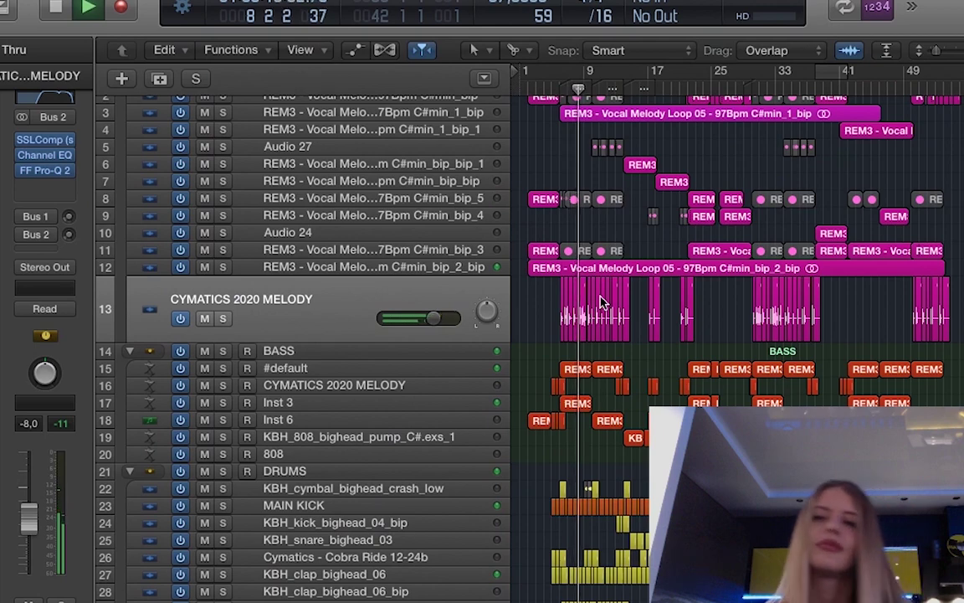
scroll(600, 303, down, 4)
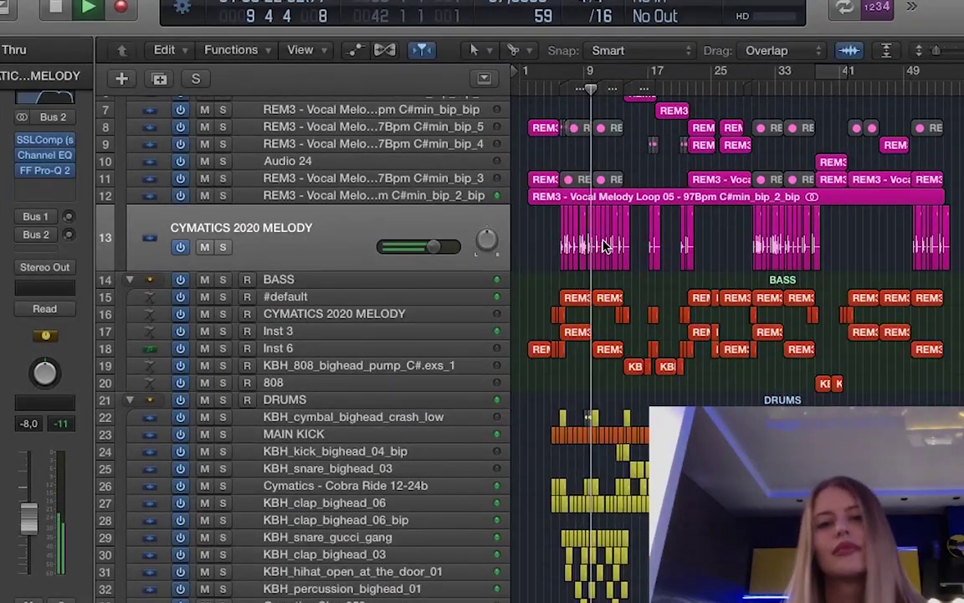
scroll(602, 245, up, 6)
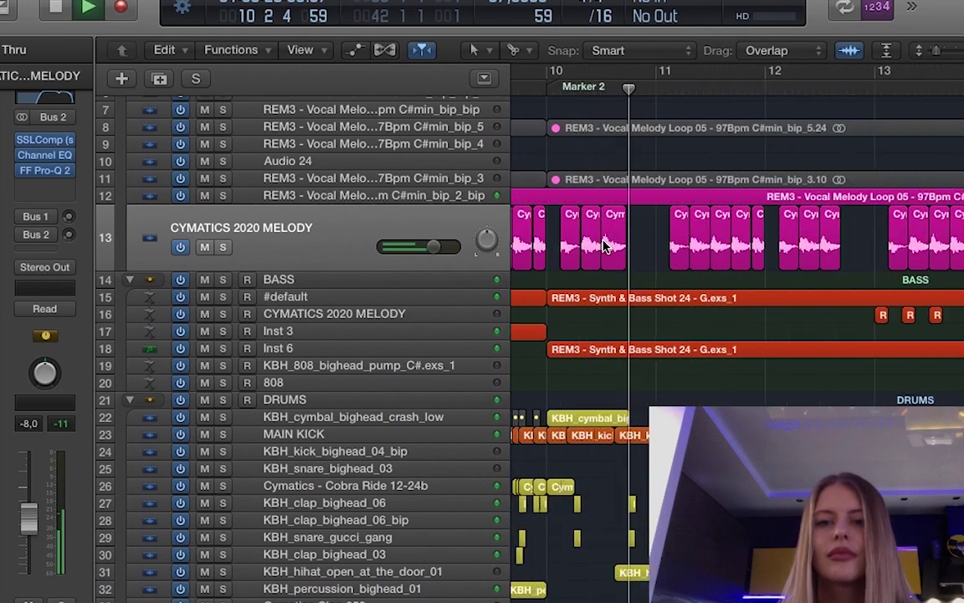
scroll(603, 245, up, 3)
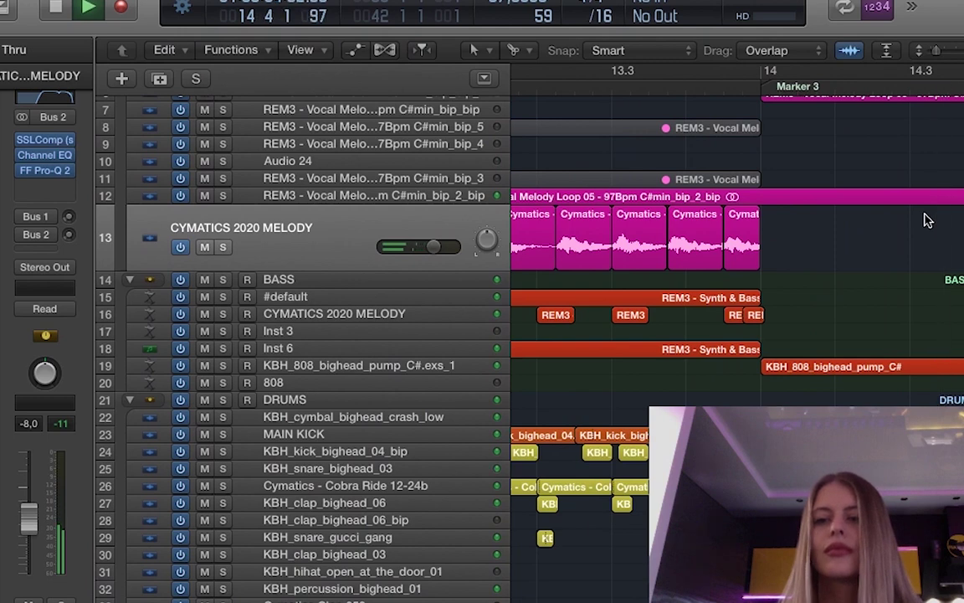
Follow the playback from bar 16 to about bar 46, widening the timeline to compare where the melody chops recur.
key(super+Left)
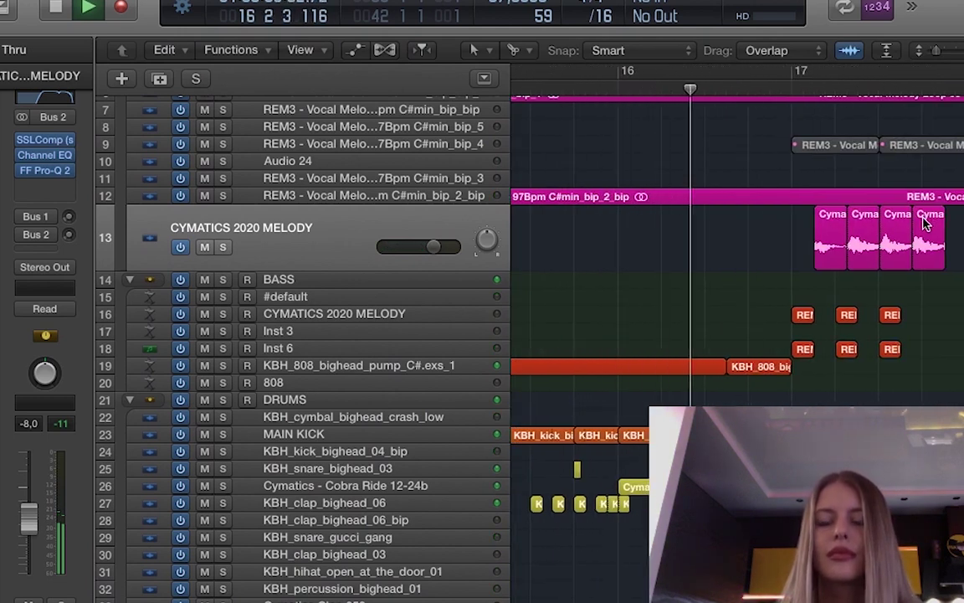
key(super+Left)
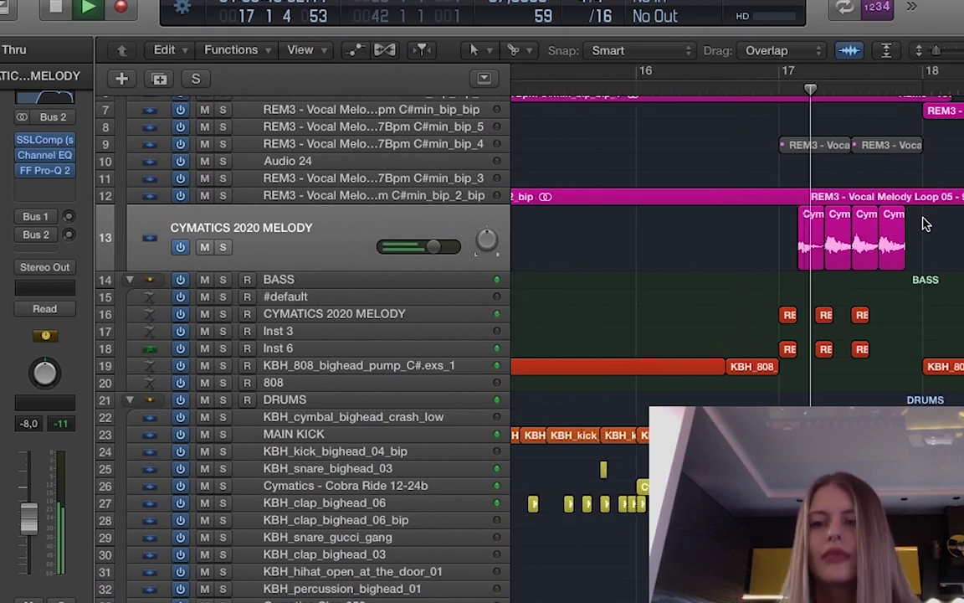
key(super+Left)
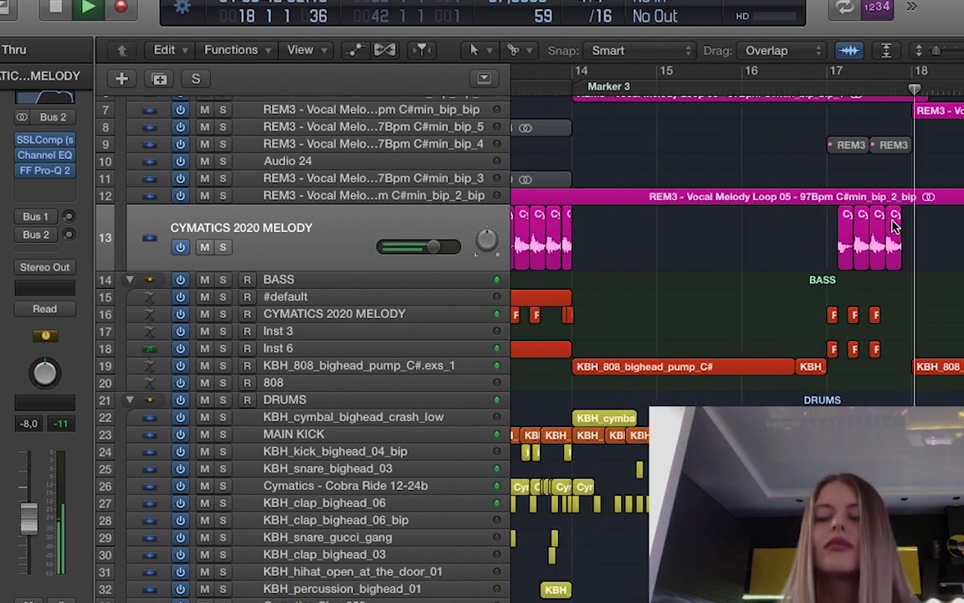
key(super+Left)
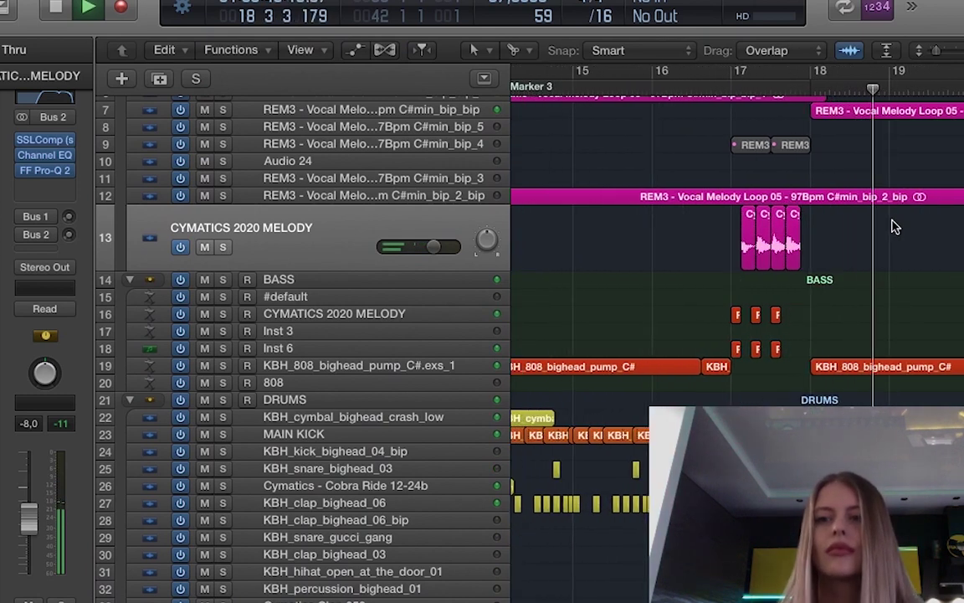
key(super+Left)
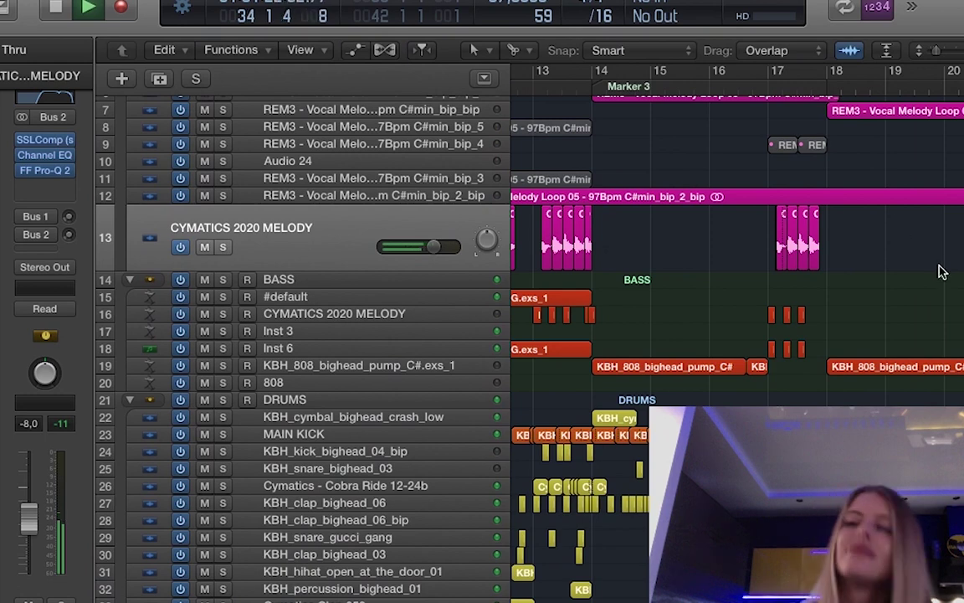
key(super+Left)
key(super+Left)
key(super+Left)
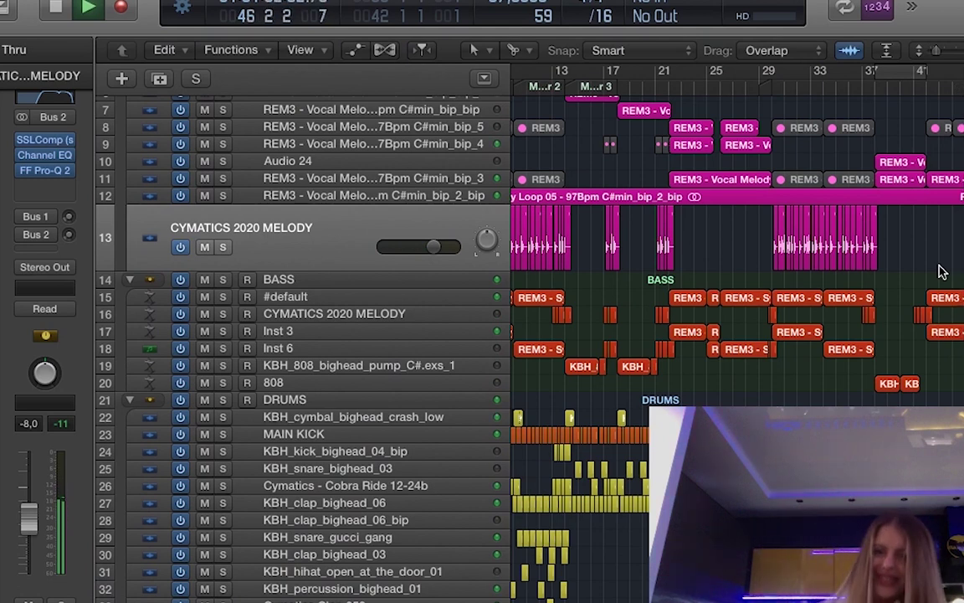
Select the CYMATICS 2020 MELODY chops at bars 50–54 near the end of the arrangement during playback.
scroll(942, 272, right, 1)
scroll(941, 272, right, 2)
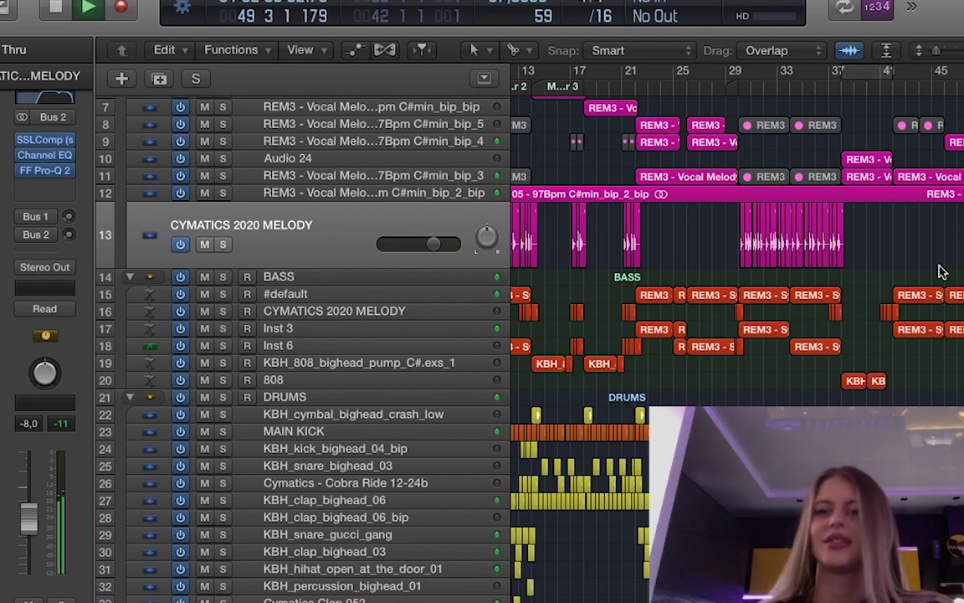
scroll(934, 400, right, 6)
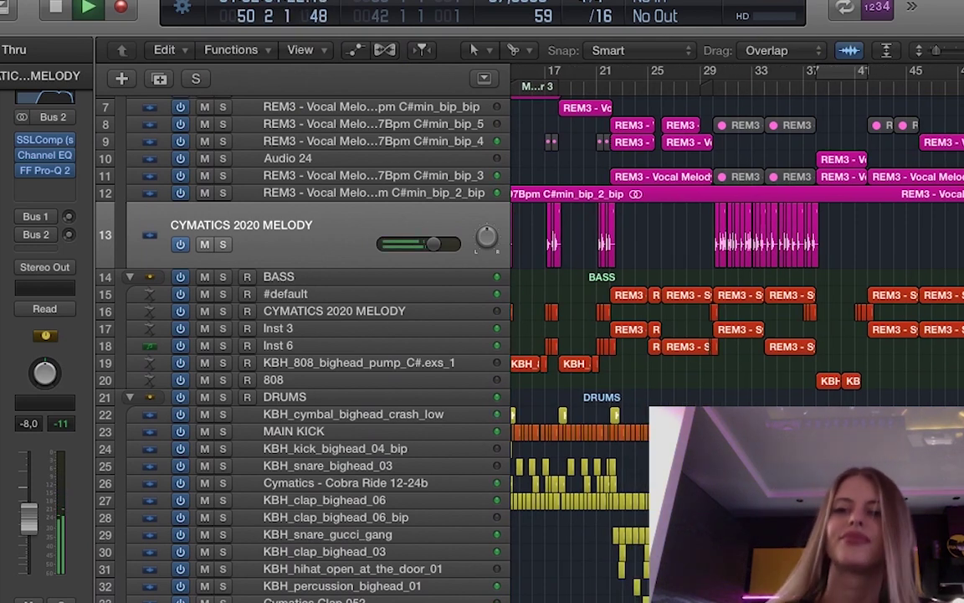
scroll(850, 239, right, 10)
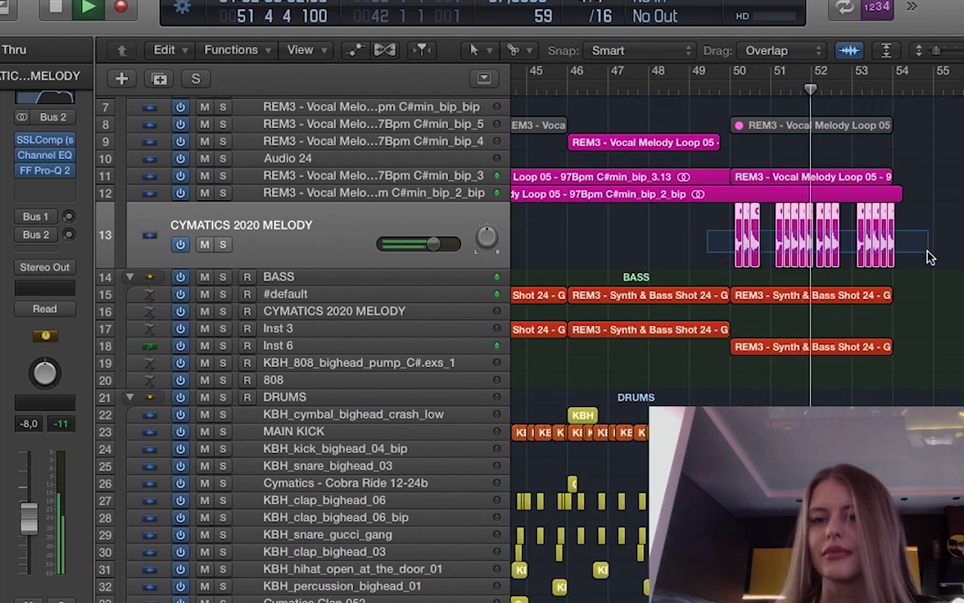
click(811, 240)
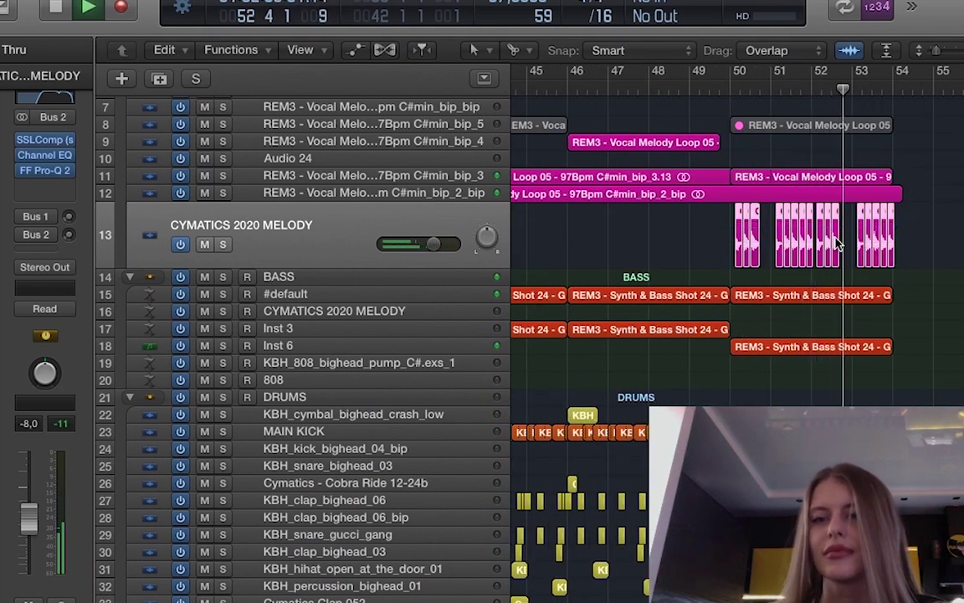
Open the selected melody chops in the Audio Track Editor and view the available flex modes without changing the current one.
double_click(795, 243)
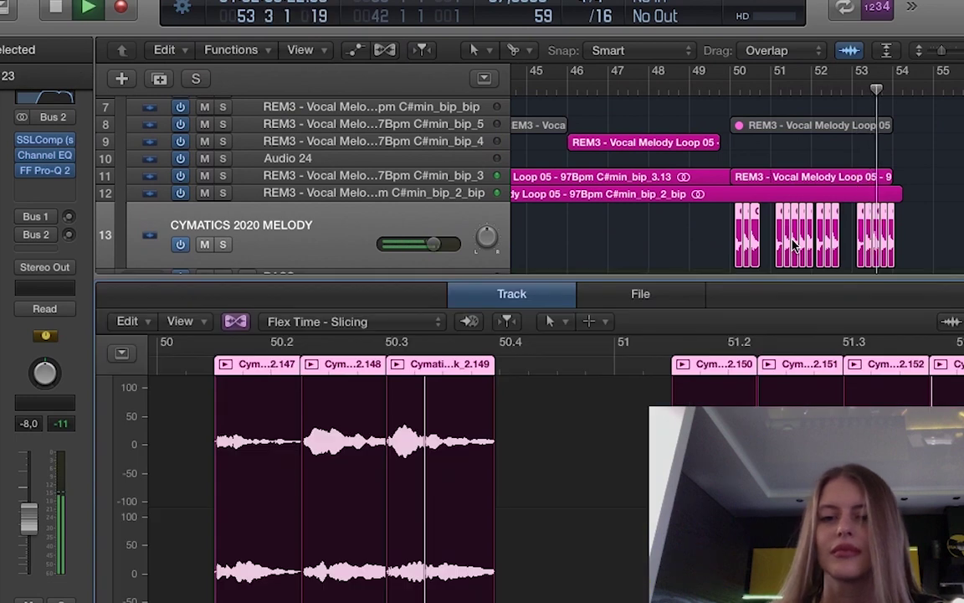
click(399, 324)
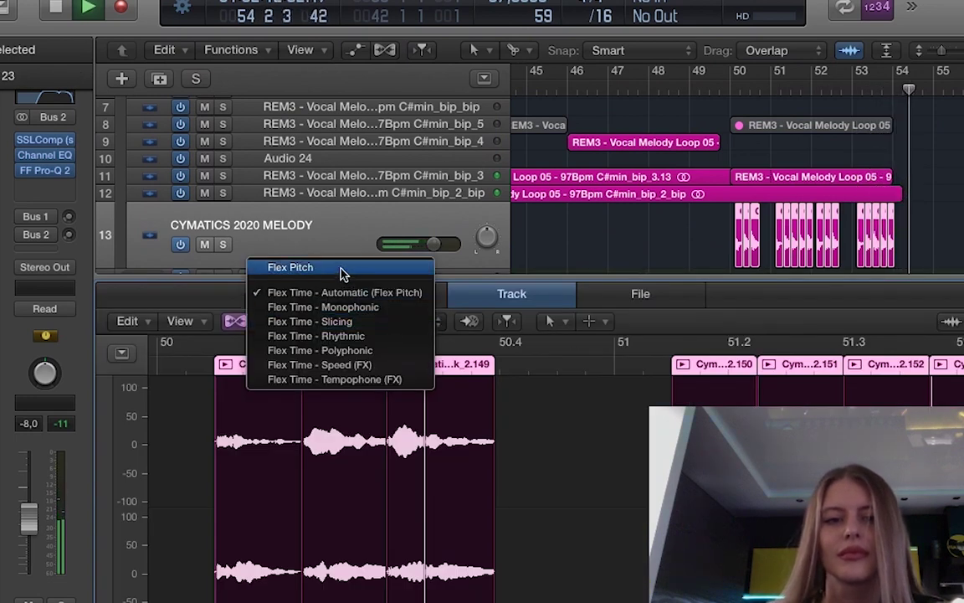
key(Escape)
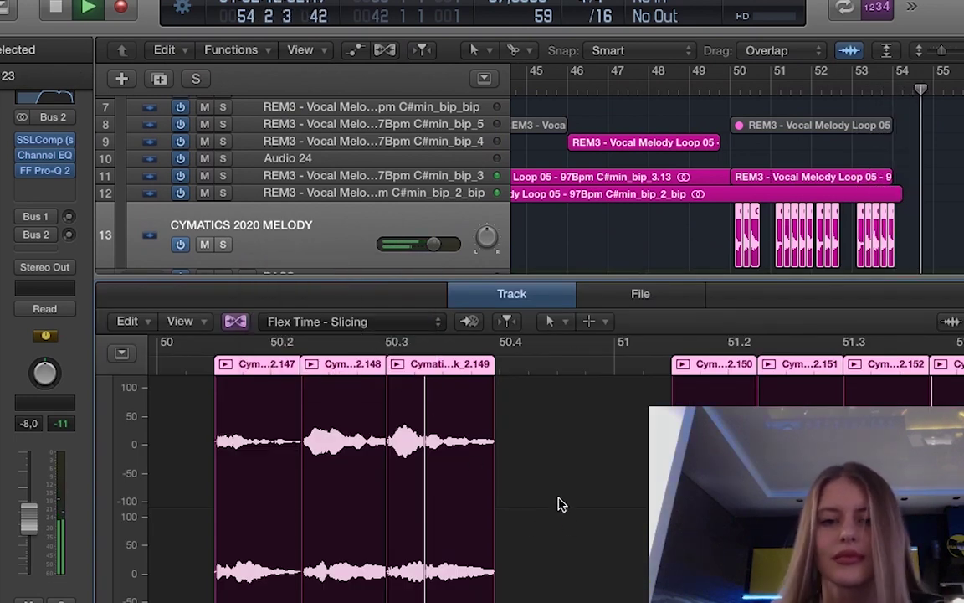